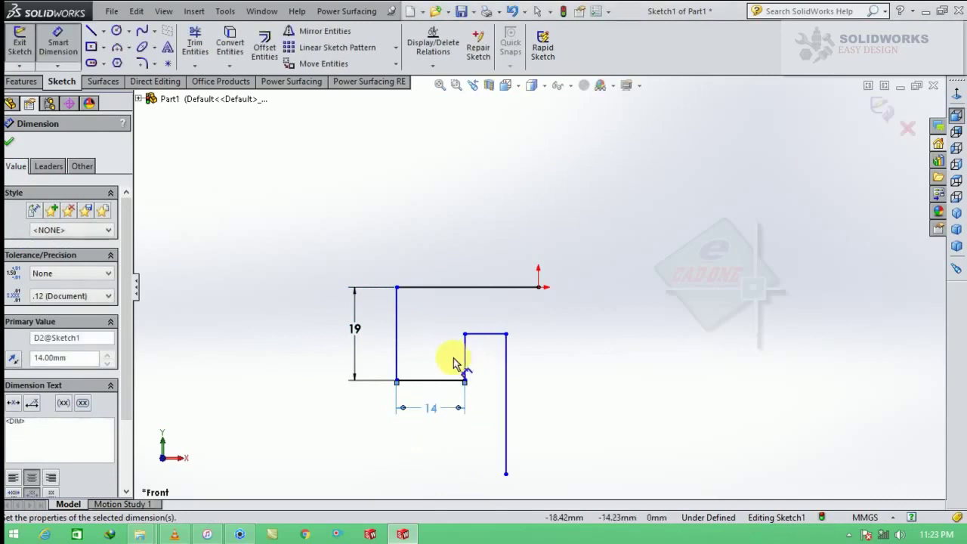
Step: Dimension the short vertical line rising from the end of the 14 mm line and set its length to 10.50 mm
click(421, 352)
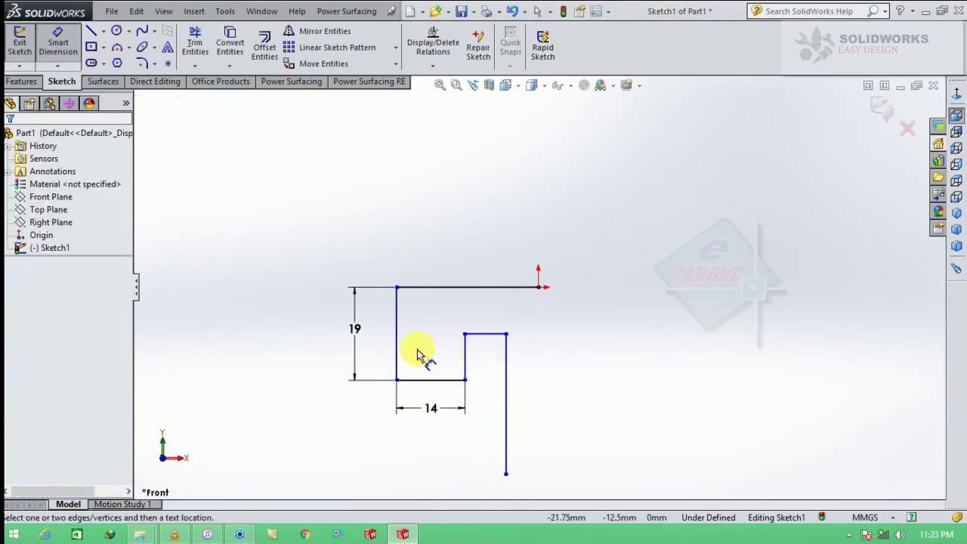
click(464, 355)
click(318, 354)
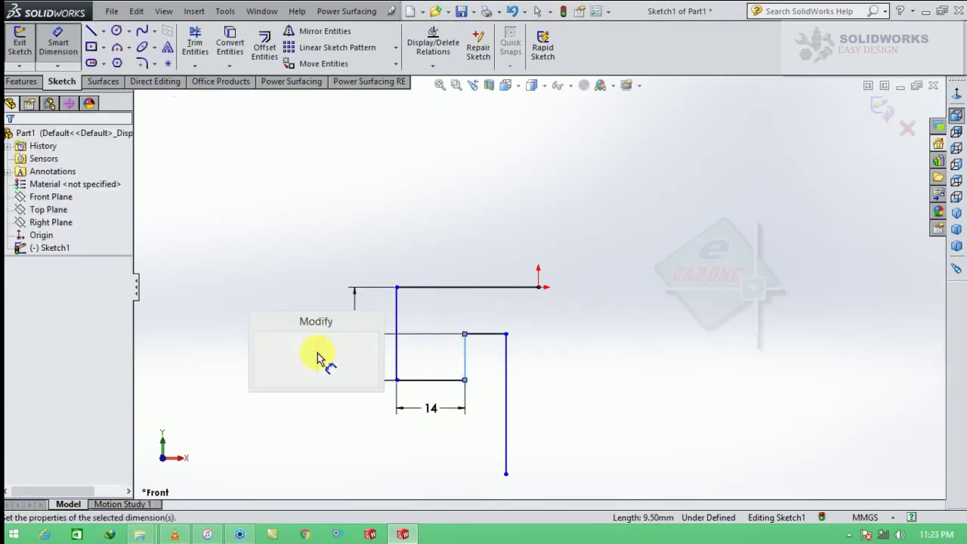
text(10.50)
key(Return)
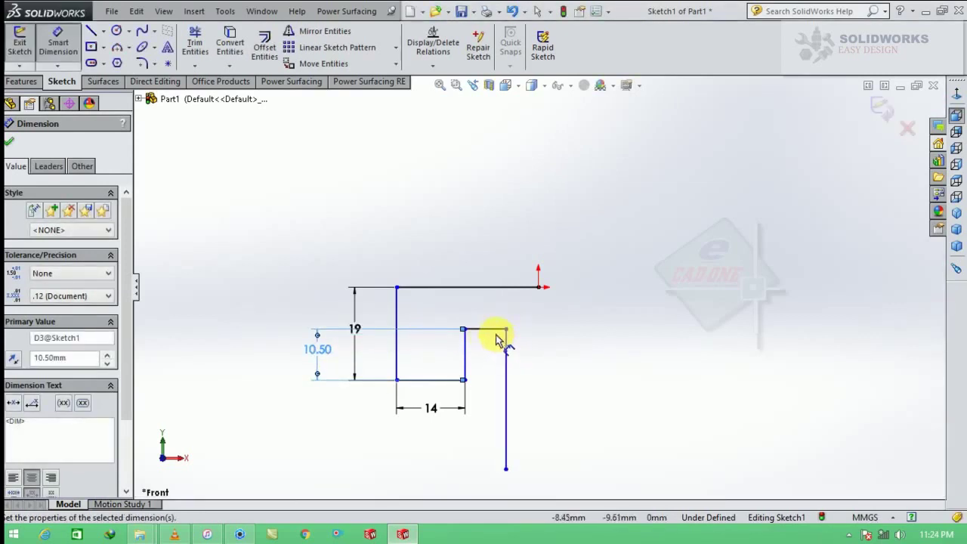
Step: Dimension the short horizontal line above the long free vertical line and set its length to 7 mm
click(490, 331)
click(491, 312)
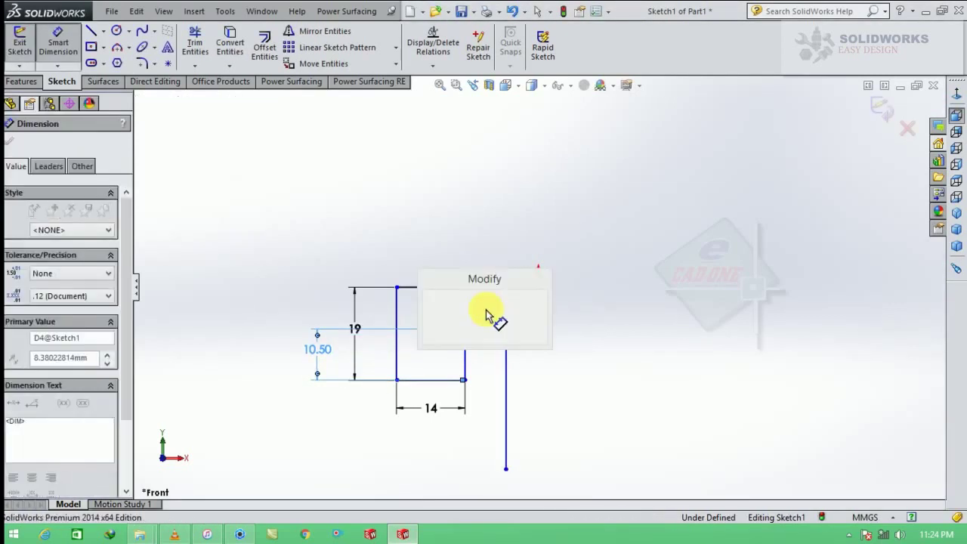
key(Return)
click(474, 266)
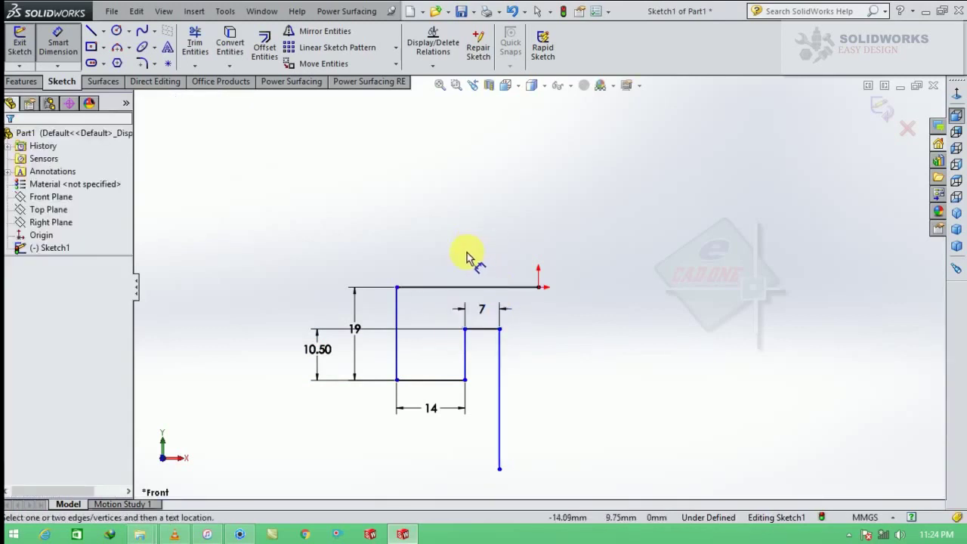
Step: Dimension the long upper horizontal line ending at the origin and set its length to 75 mm
click(462, 287)
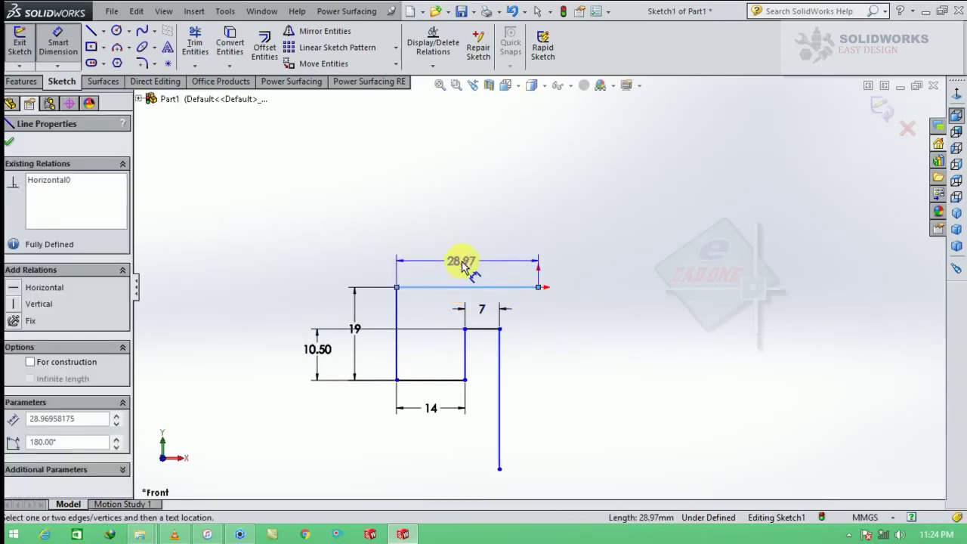
click(461, 262)
text(75)
key(Return)
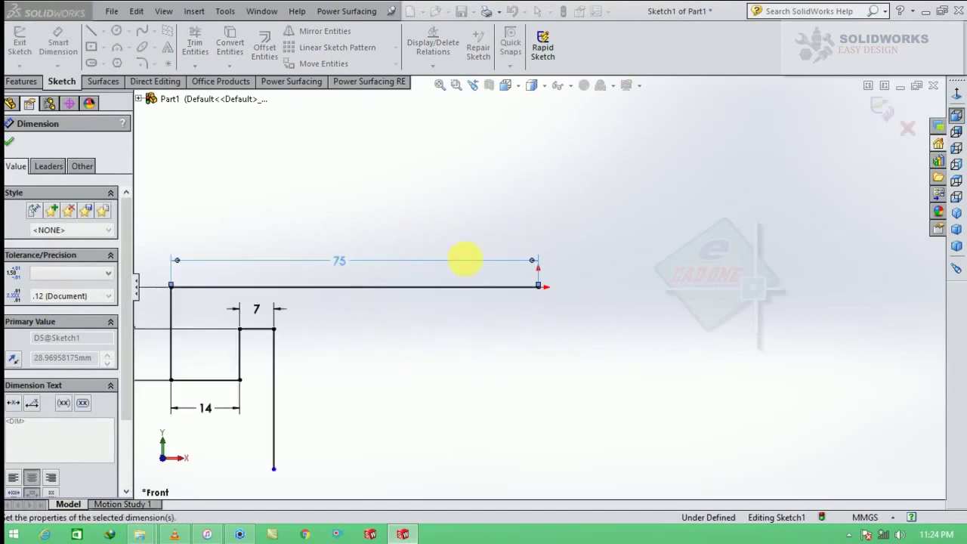
click(339, 317)
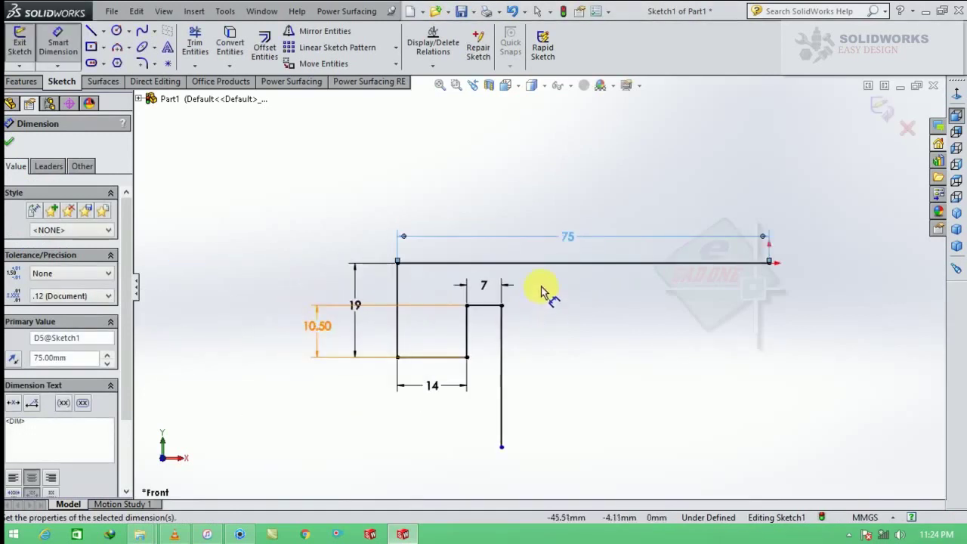
scroll(574, 367, up, 3)
scroll(503, 320, down, 3)
key(Escape)
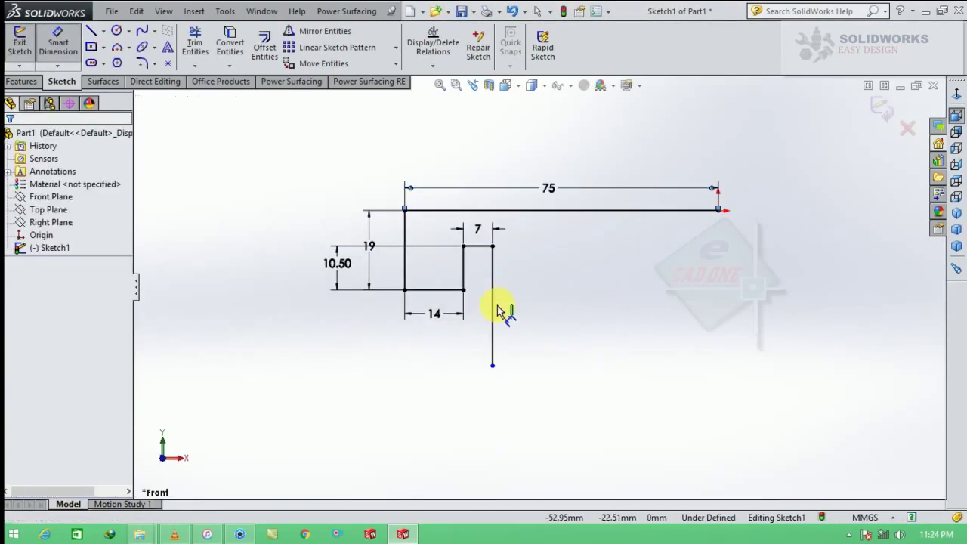
Step: Add a 5 mm sketch fillet at the corner between the 75 mm line and the 19 mm vertical line
click(118, 29)
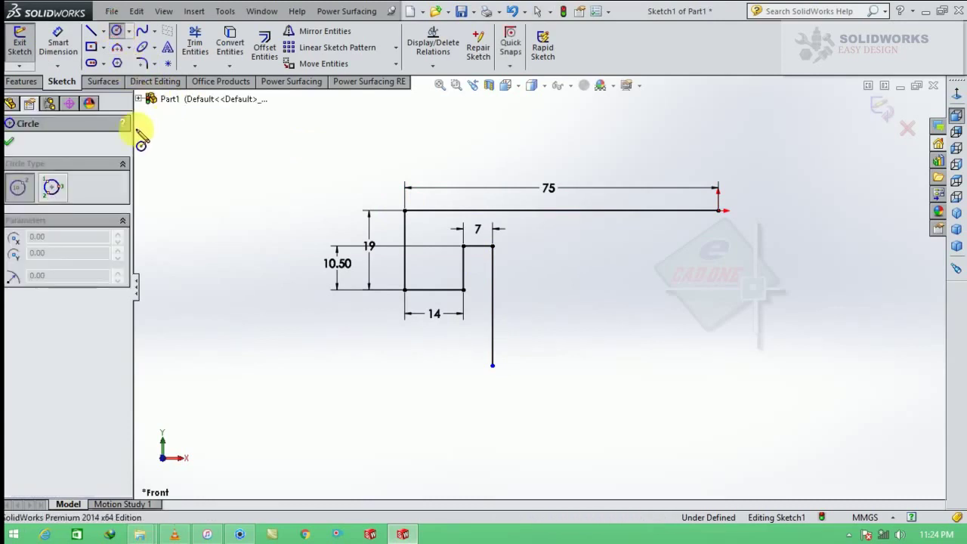
key(Escape)
click(142, 63)
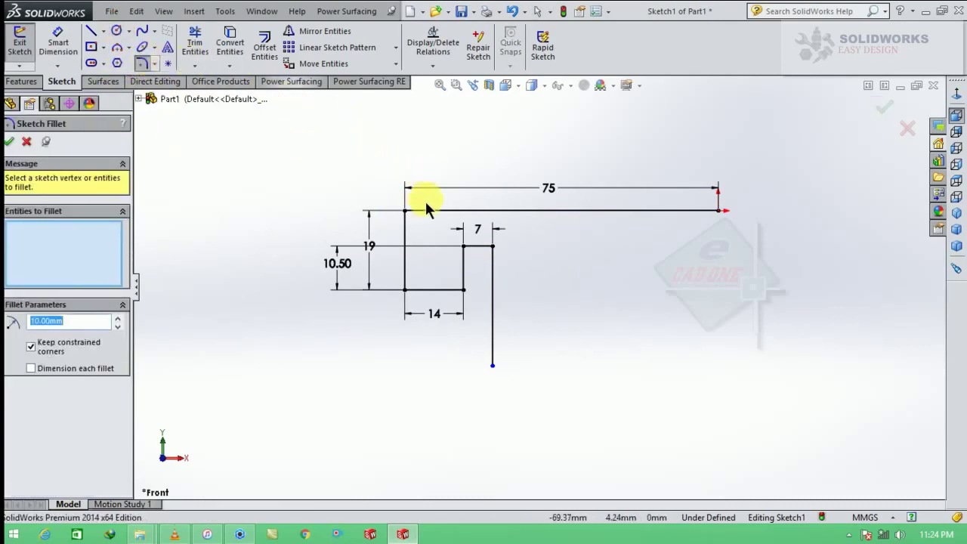
click(405, 221)
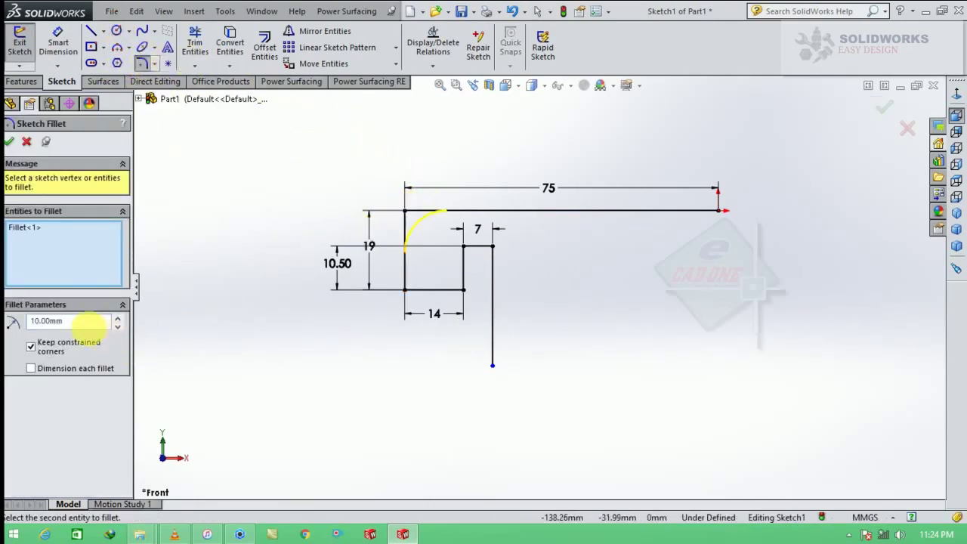
click(10, 142)
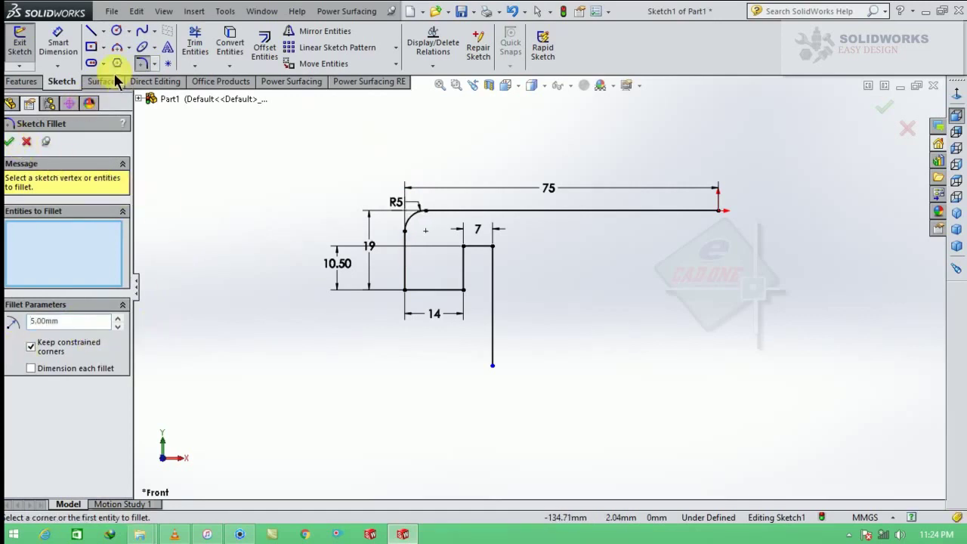
Step: Draw a perimeter circle of 7 mm radius tangent to the outer vertical, inner vertical and 14 mm horizontal lines
click(117, 31)
click(55, 188)
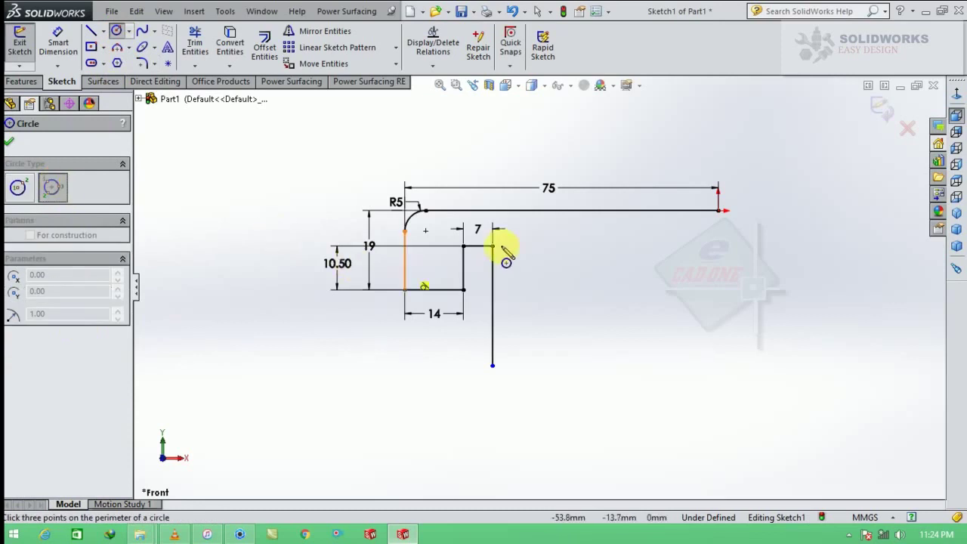
scroll(450, 234, down, 3)
click(382, 277)
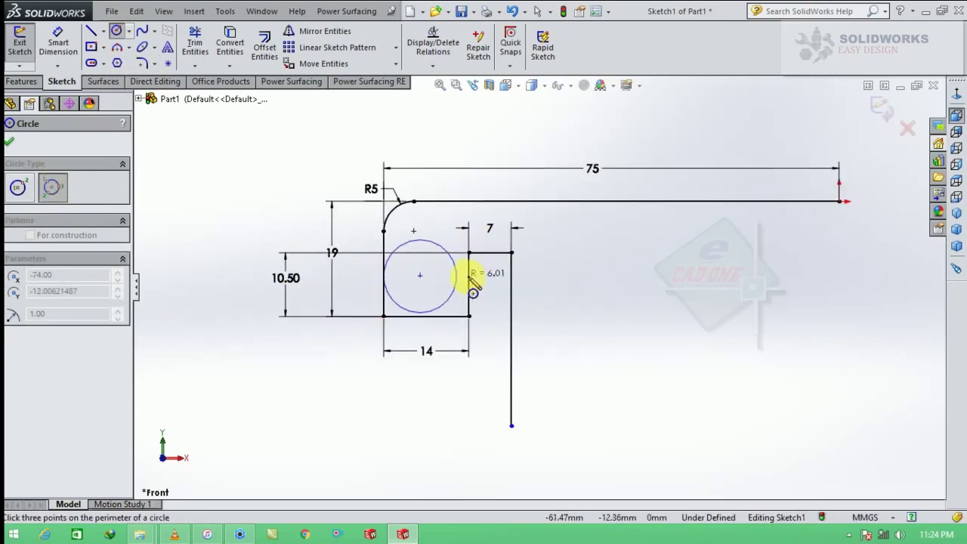
click(467, 275)
click(428, 317)
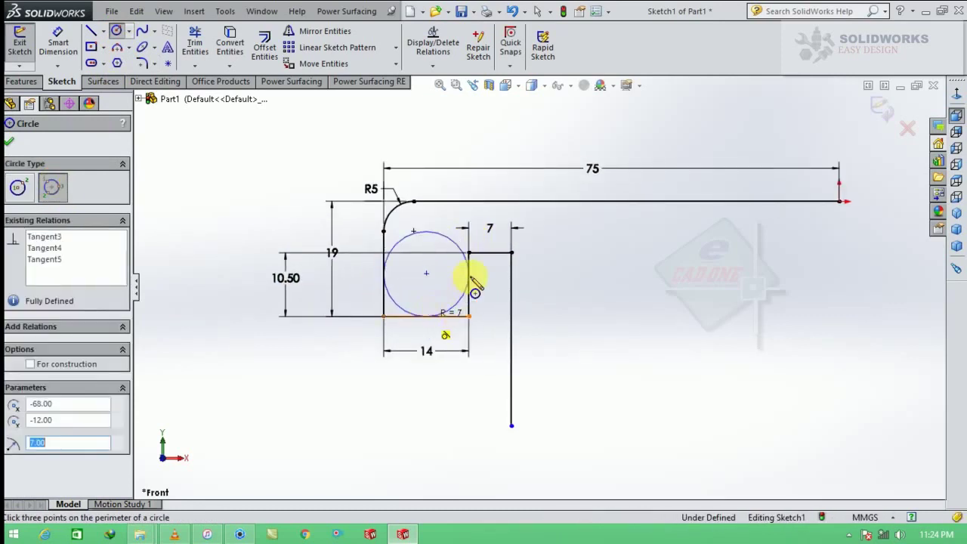
Step: Draw a second perimeter circle of 3.5 mm radius tangent to the 7 mm line and the vertical lines on both sides of it
click(470, 254)
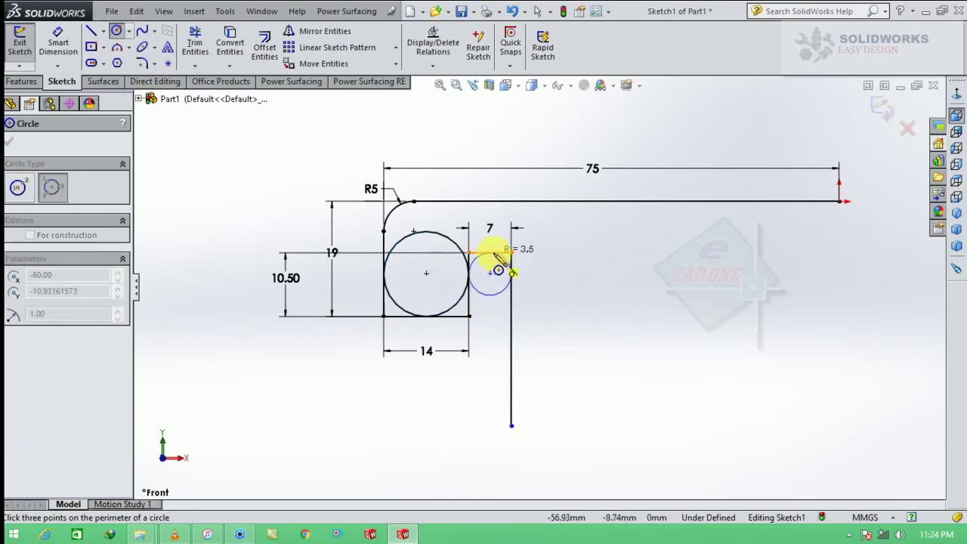
click(527, 278)
key(Escape)
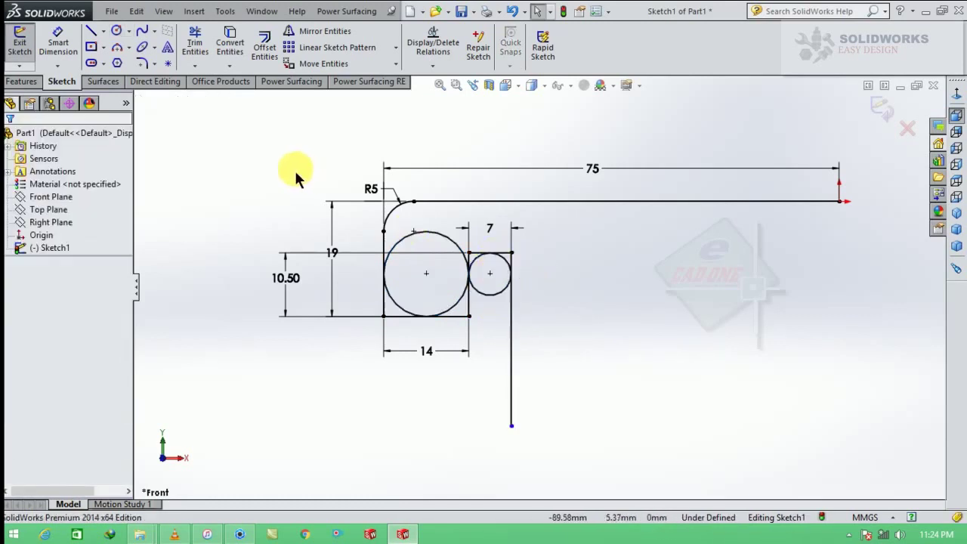
Step: Power-trim the straight corner segments and surplus circle portions, leaving a continuous S-shaped profile of two half arcs
click(192, 48)
drag(384, 290, 365, 287)
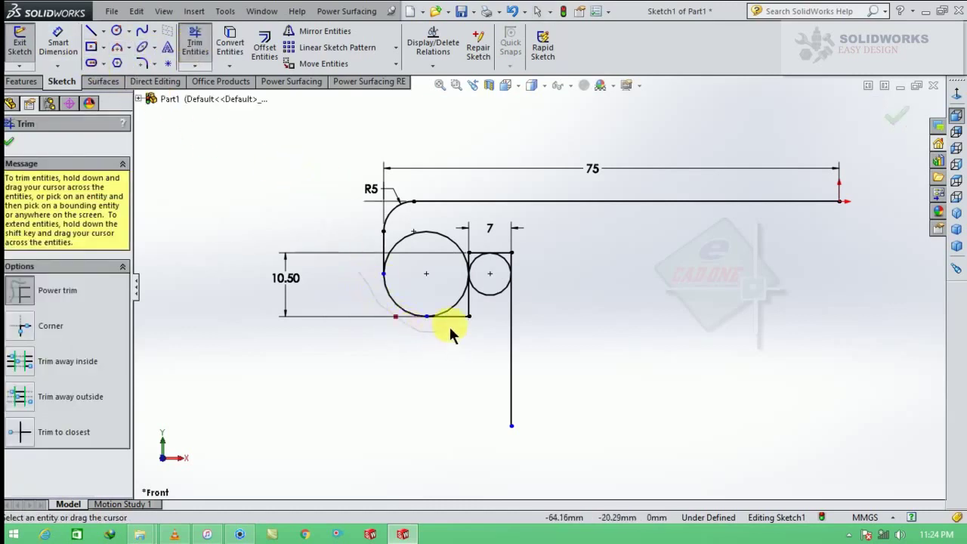
drag(450, 335, 475, 315)
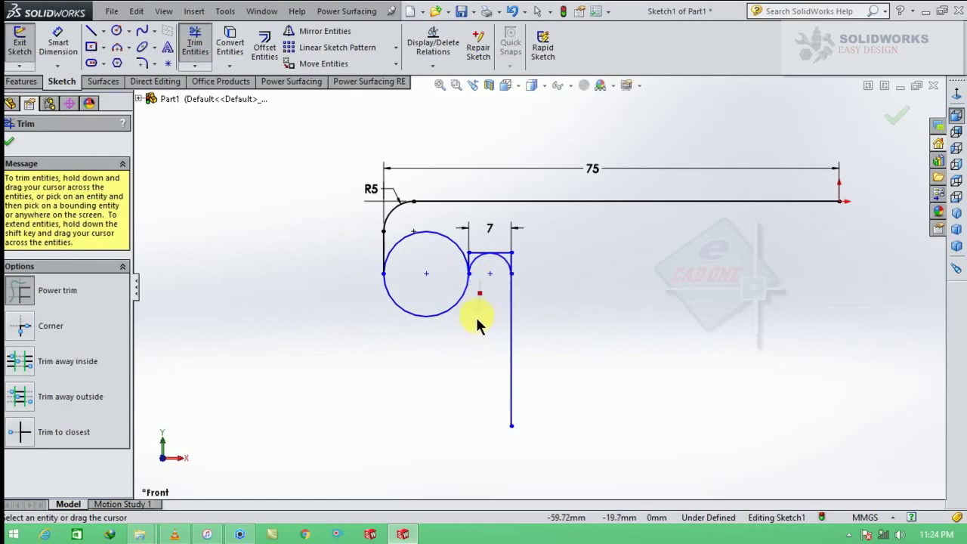
scroll(460, 257, down, 6)
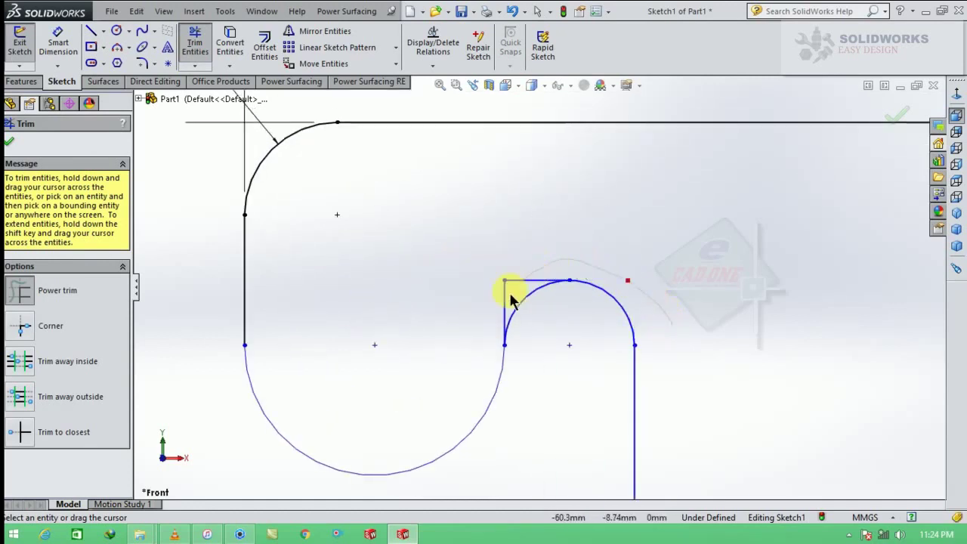
drag(510, 301, 492, 339)
key(Escape)
Step: Add a 7 mm vertical dimension between the fillet's centre and the large arc's centre
scroll(578, 352, down, 4)
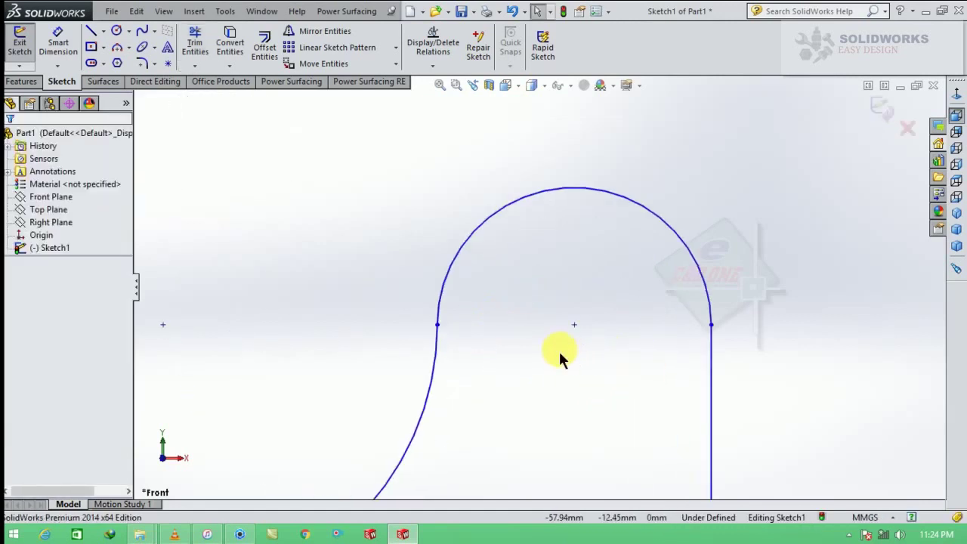
scroll(709, 327, down, 3)
scroll(676, 303, up, 3)
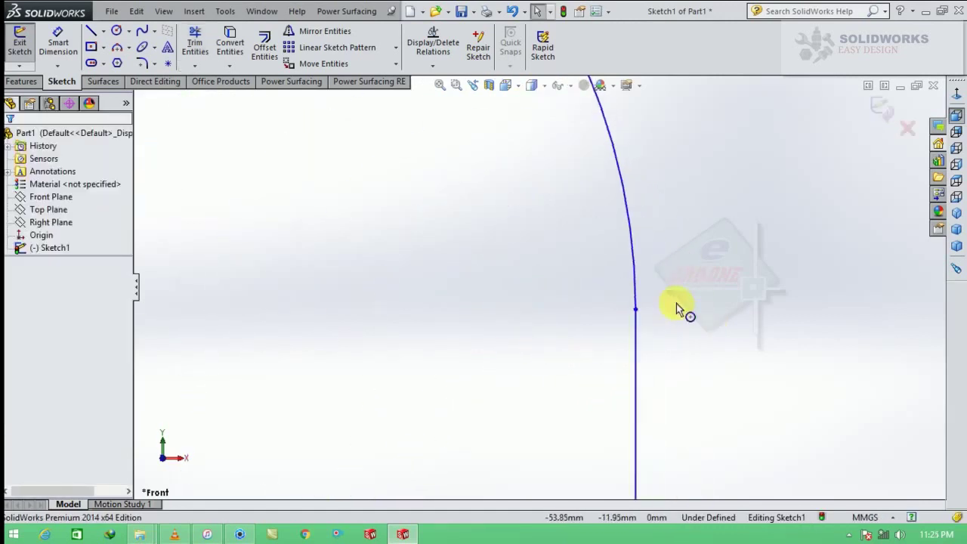
scroll(604, 257, up, 5)
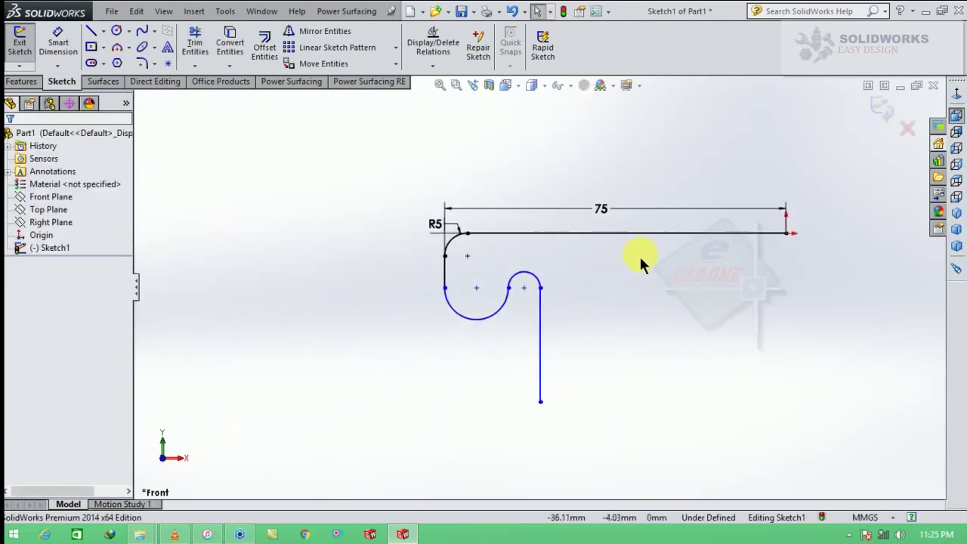
scroll(675, 302, down, 1)
scroll(673, 302, up, 2)
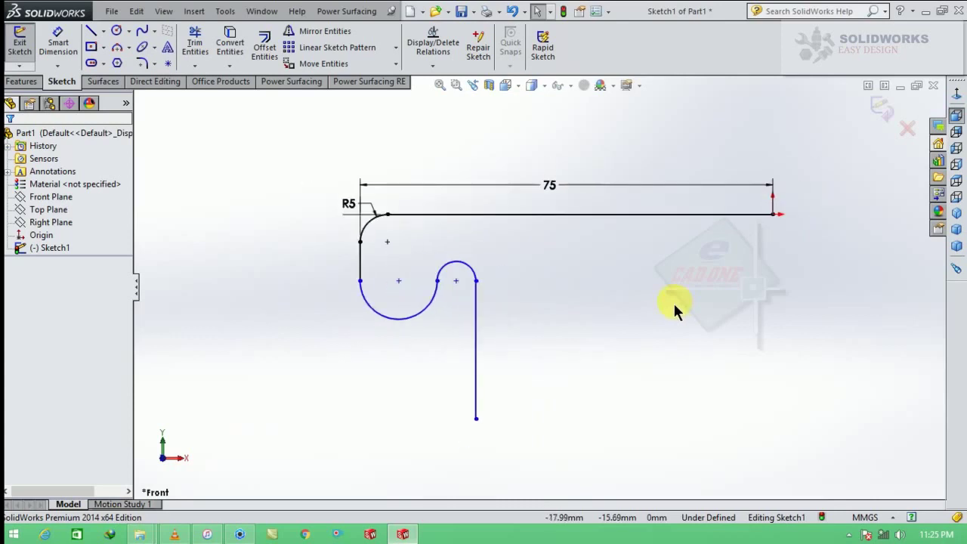
click(59, 39)
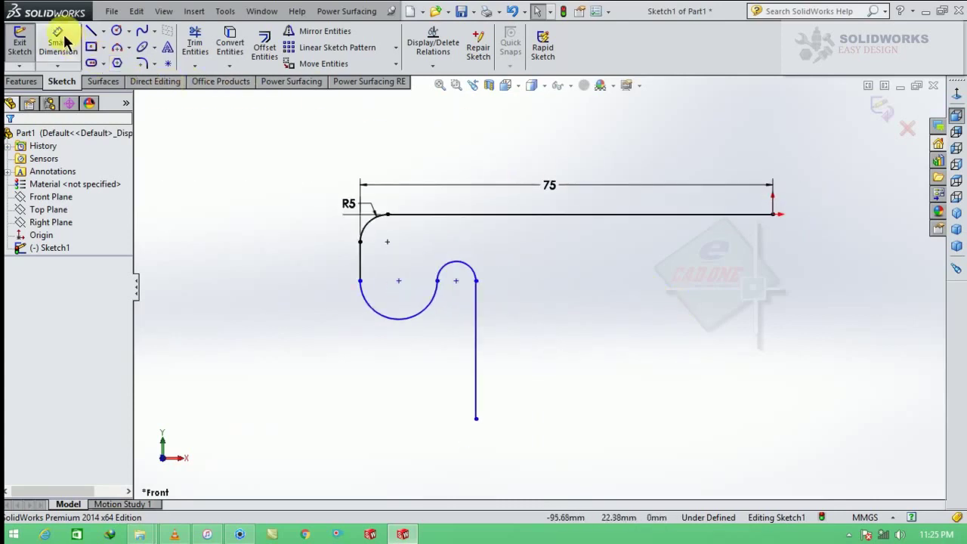
click(388, 243)
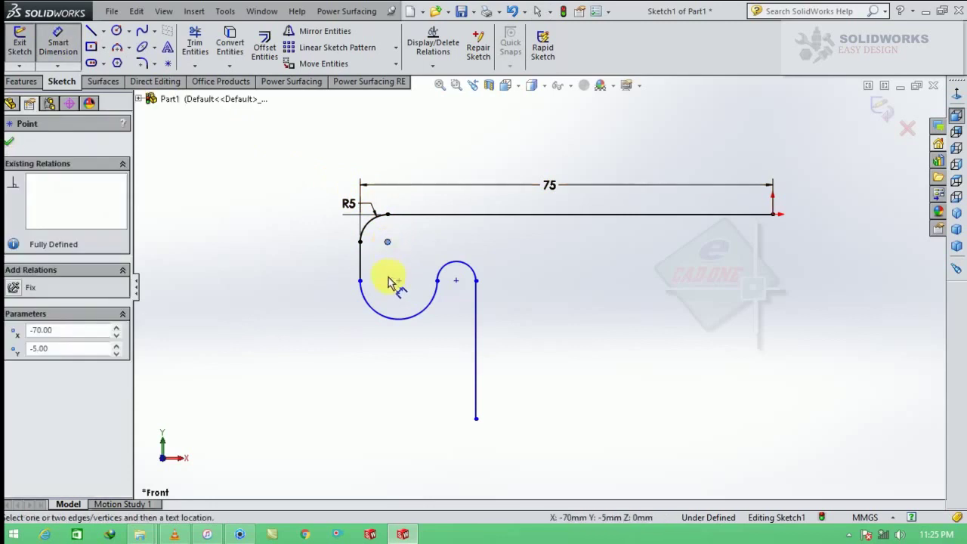
click(400, 282)
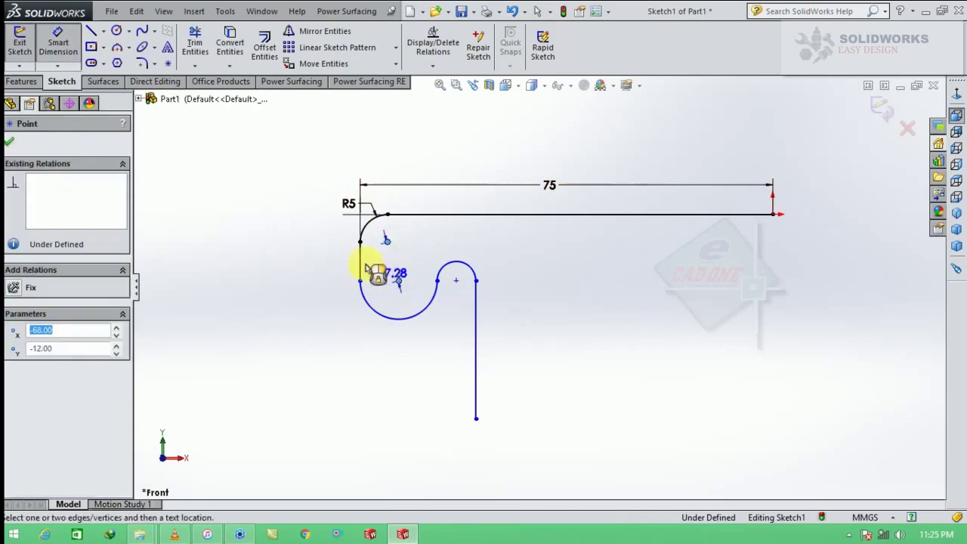
click(275, 263)
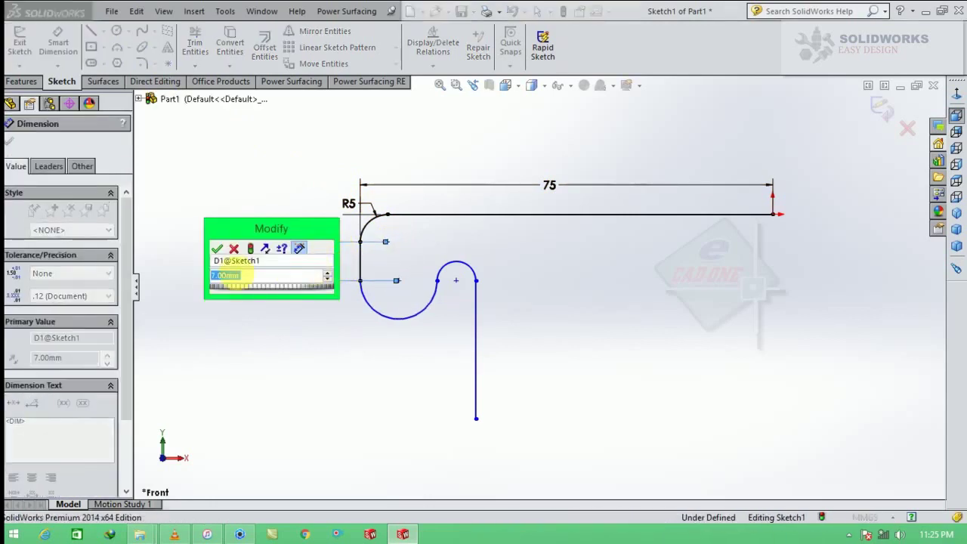
click(218, 250)
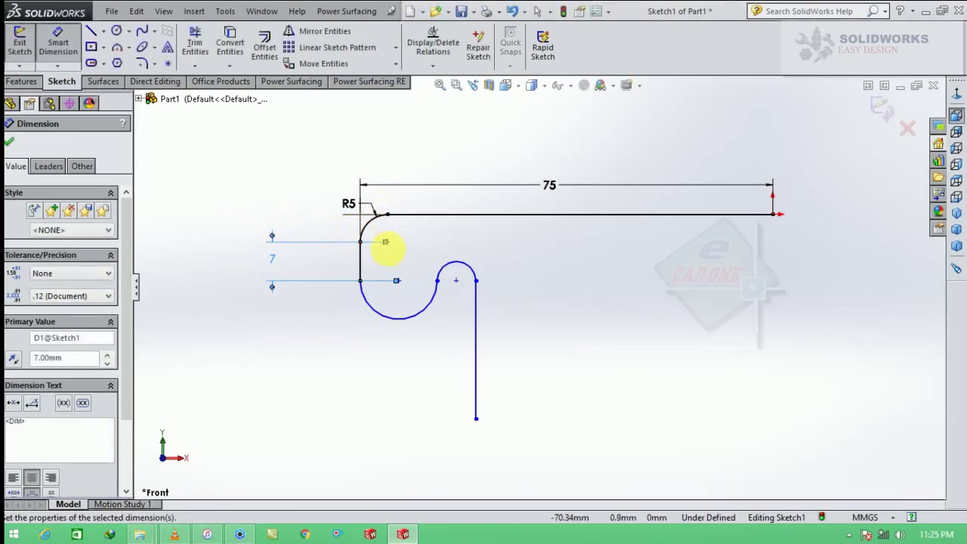
Step: Add a driven vertical dimension between the large arc's centre and the fillet's end point on the 75 mm line
click(399, 281)
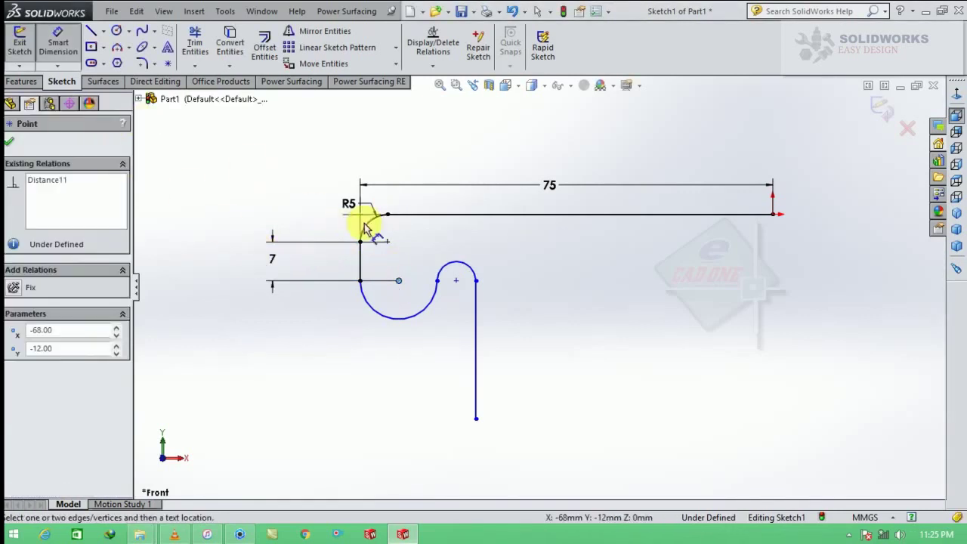
click(388, 215)
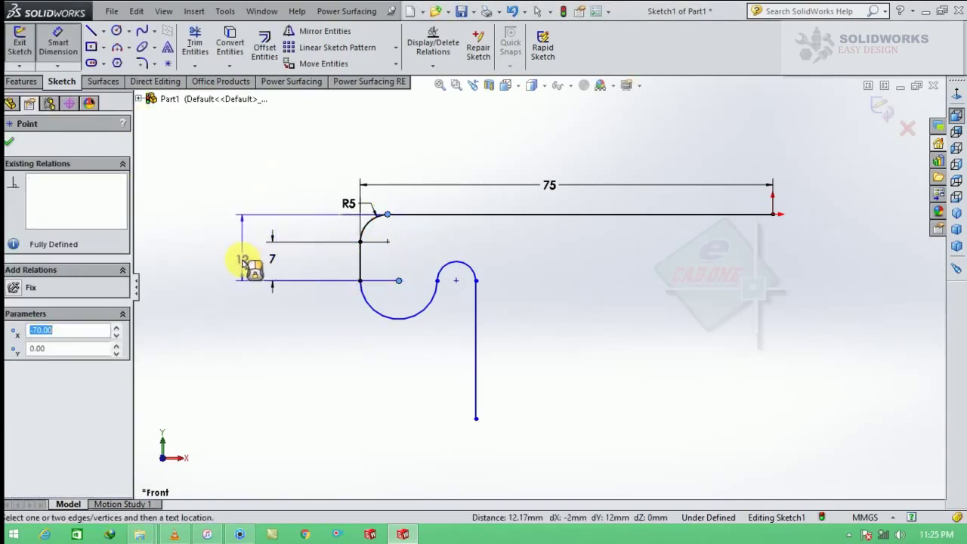
click(243, 257)
click(552, 264)
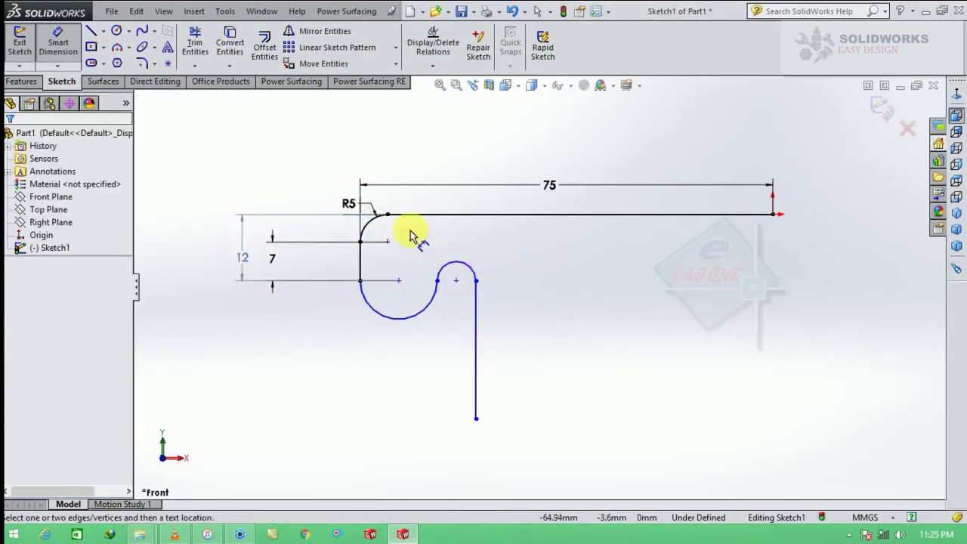
Step: Add a 12 mm vertical dimension between the small arc's centre and the fillet's end point on the 75 mm line
click(387, 215)
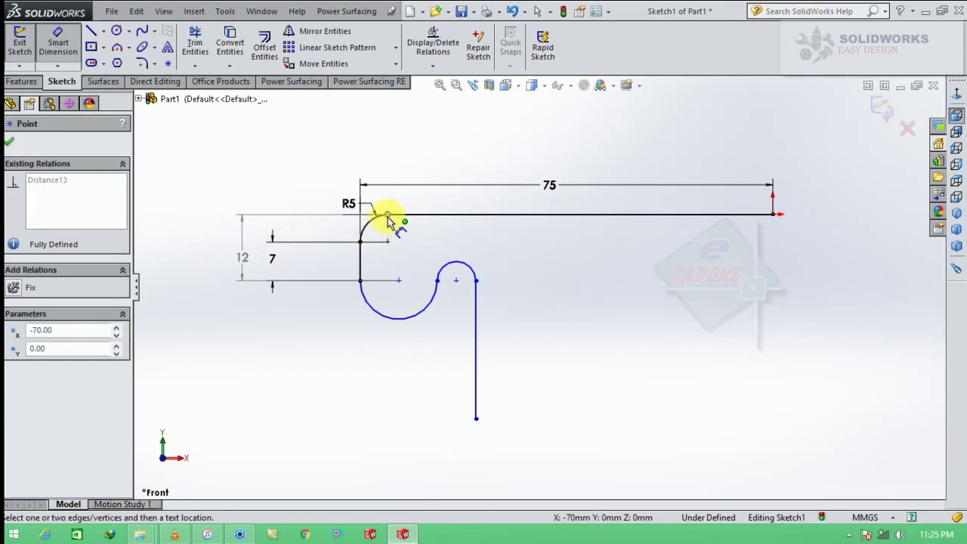
click(204, 133)
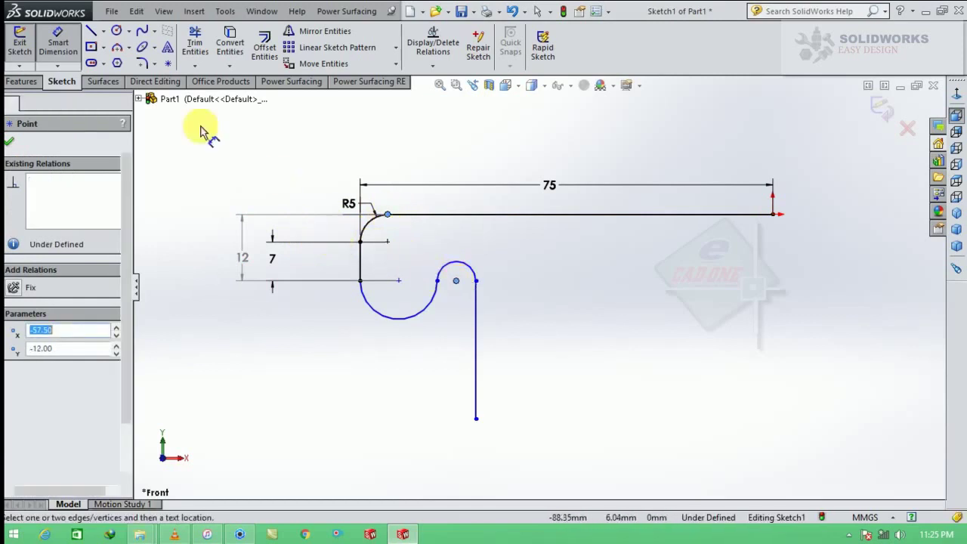
click(456, 281)
click(388, 214)
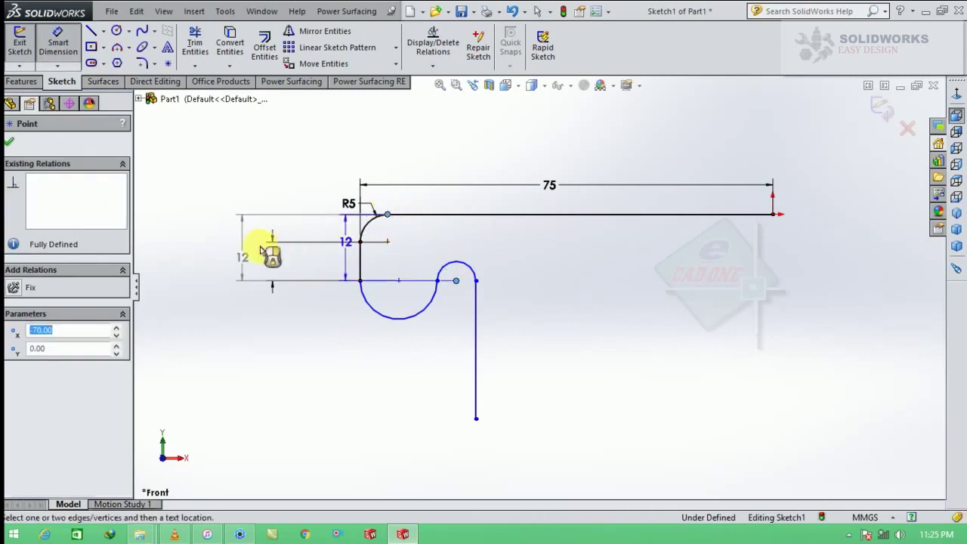
click(204, 242)
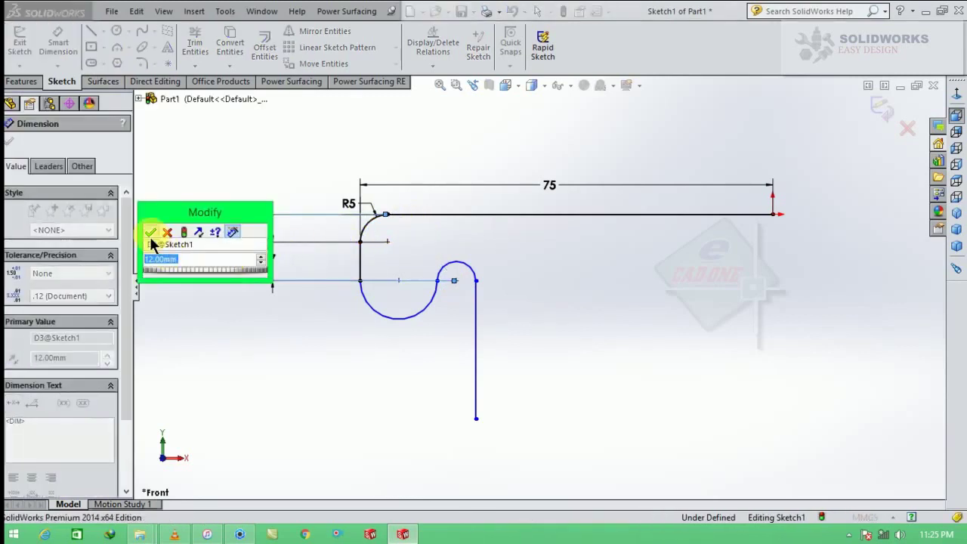
key(Return)
Step: Dimension the large arc's radius as 7 mm and the small arc's radius as 3.50 mm
click(416, 318)
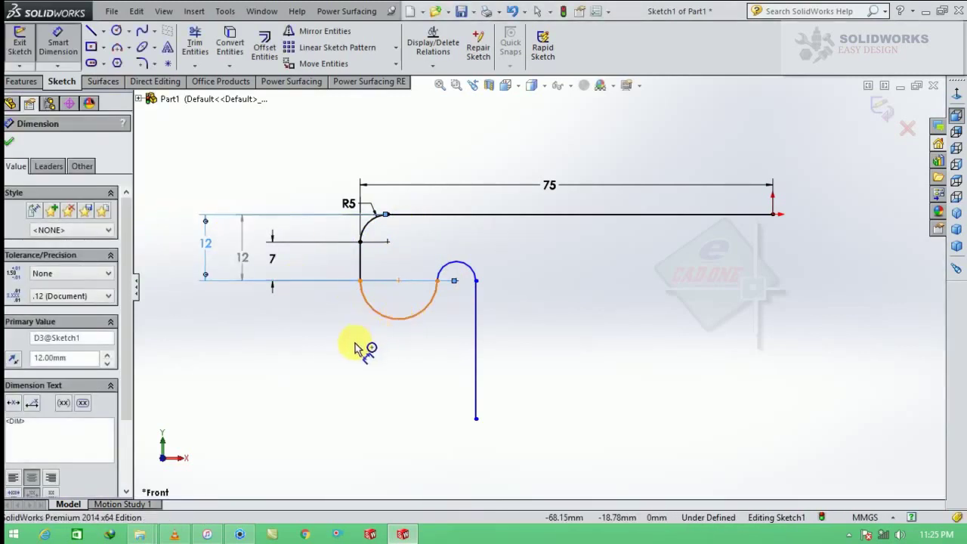
click(341, 350)
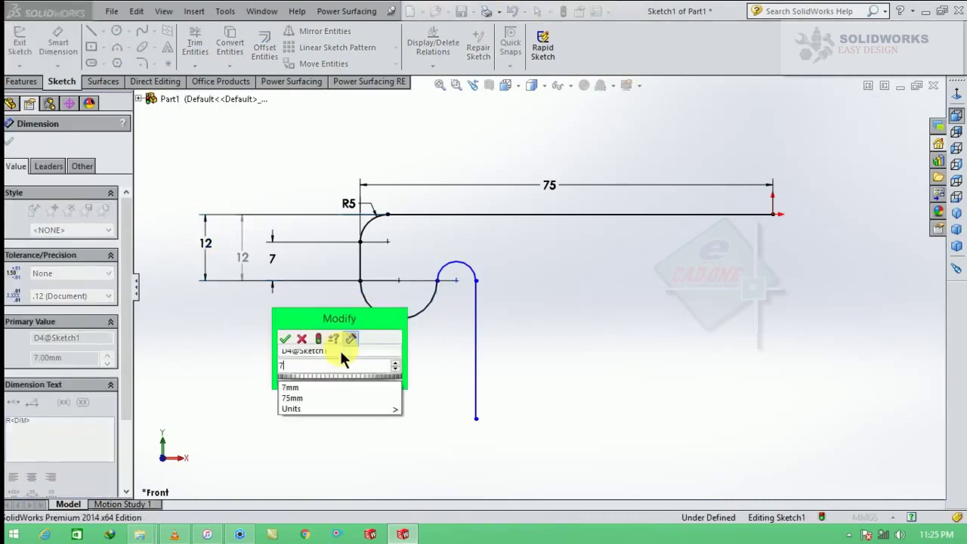
key(Return)
click(457, 264)
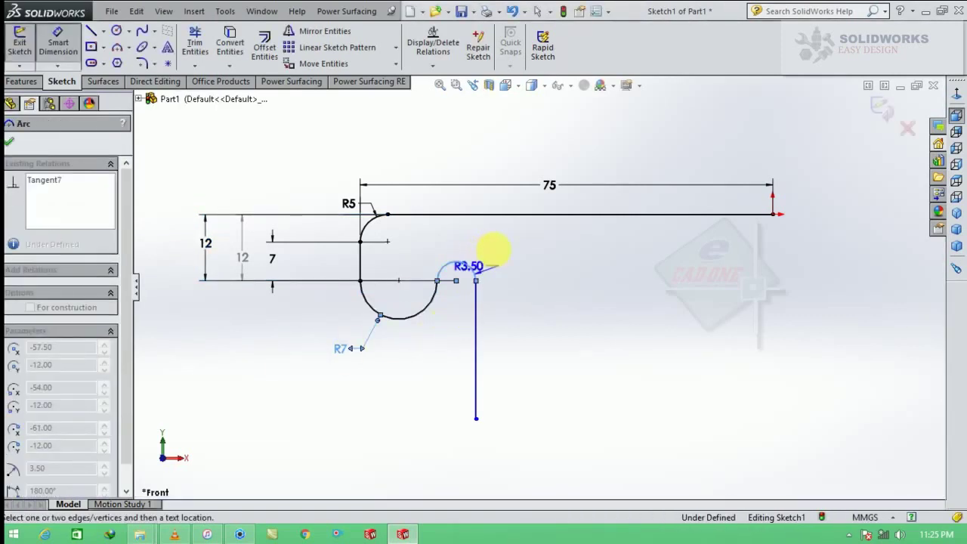
click(497, 252)
text(3)
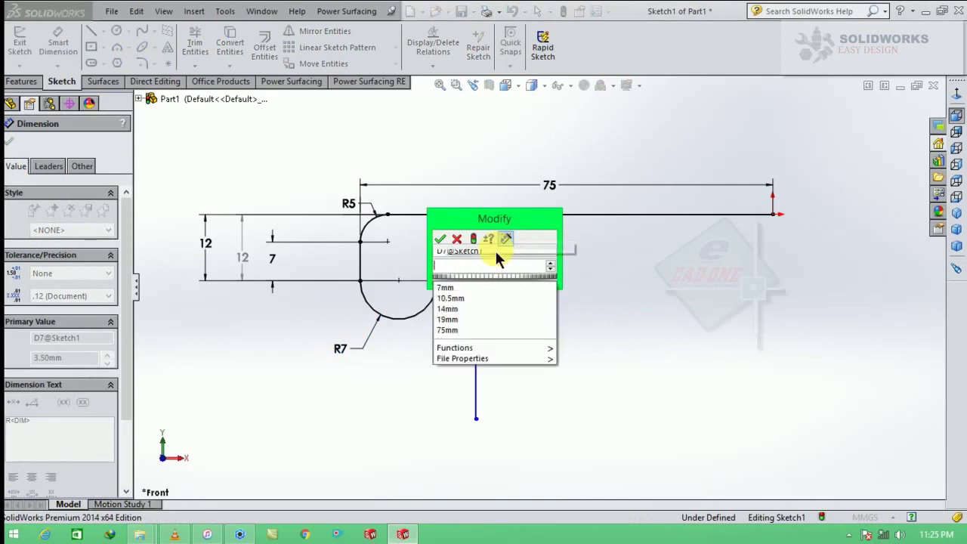
text(.50)
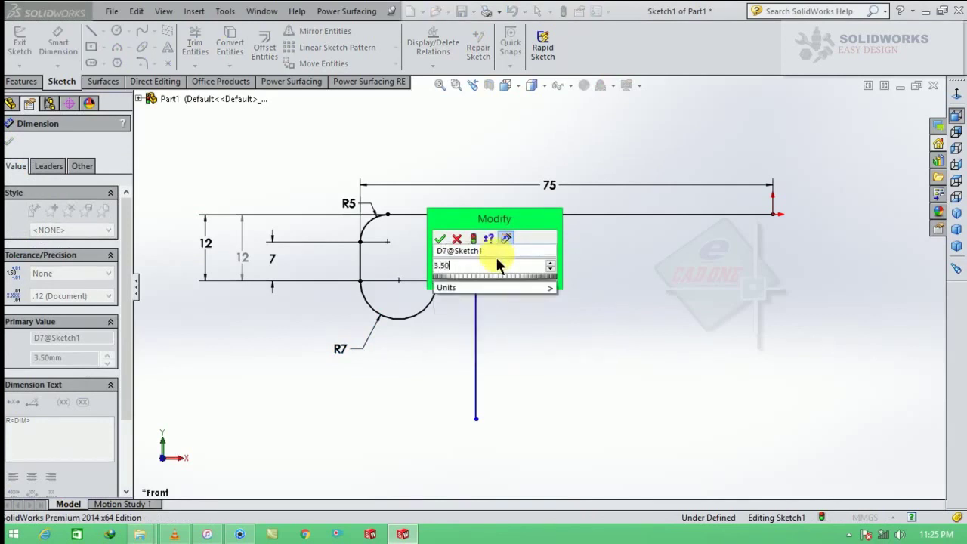
key(Return)
click(523, 303)
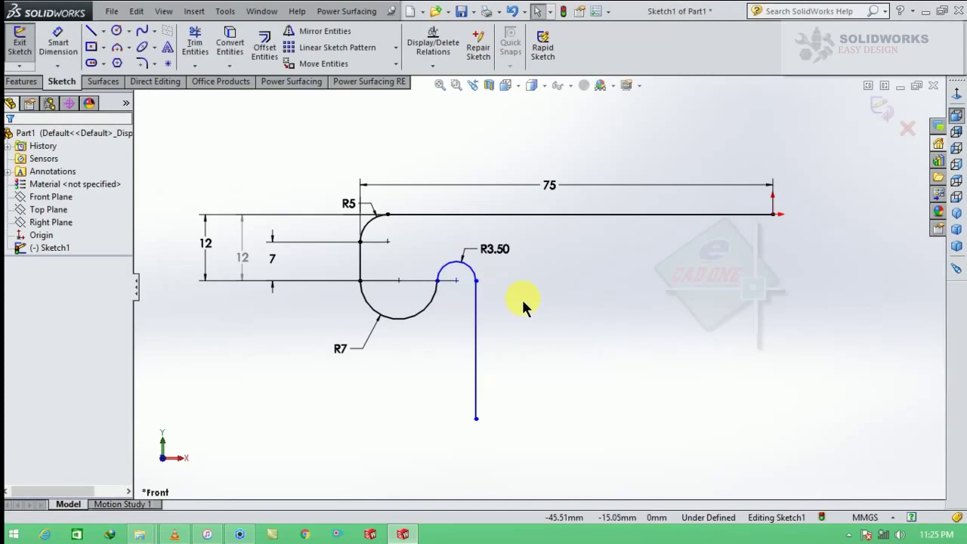
Step: Add a 43 mm vertical dimension between the 75 mm line and the lower end point of the long vertical line
click(58, 44)
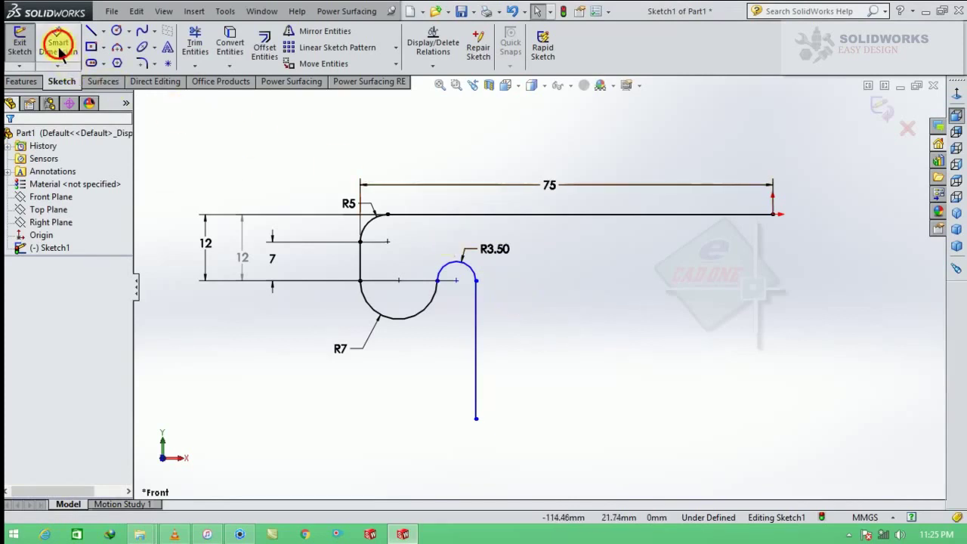
click(476, 418)
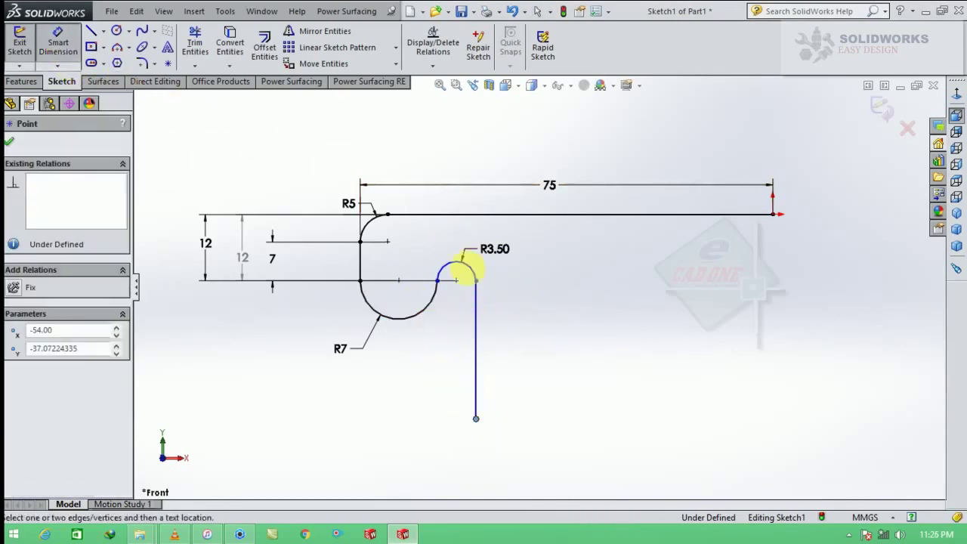
click(464, 215)
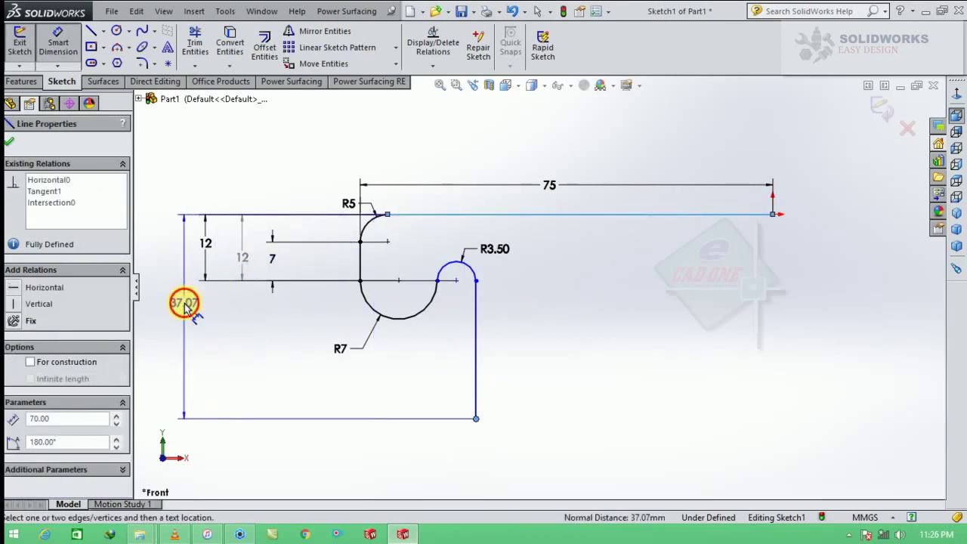
click(185, 306)
key(Return)
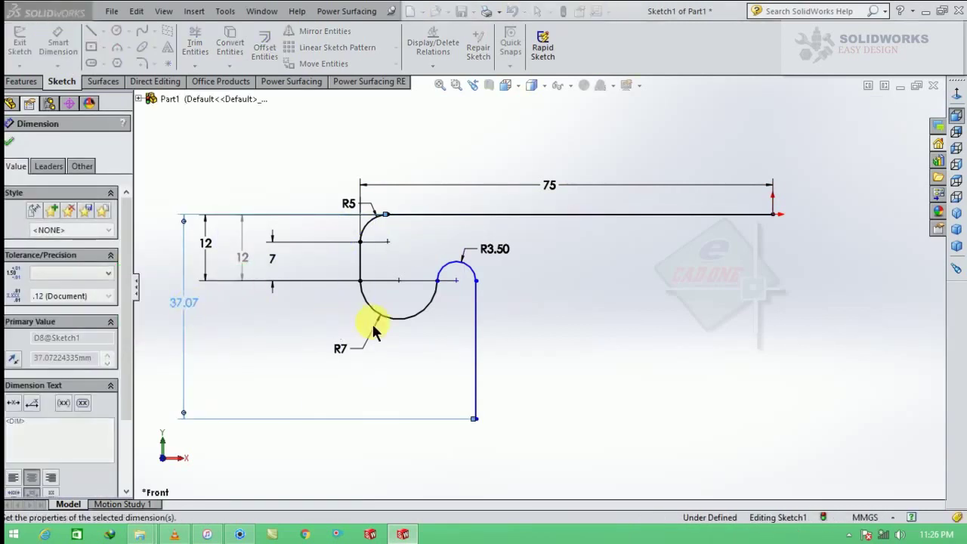
scroll(518, 333, up, 5)
scroll(492, 324, down, 3)
click(270, 135)
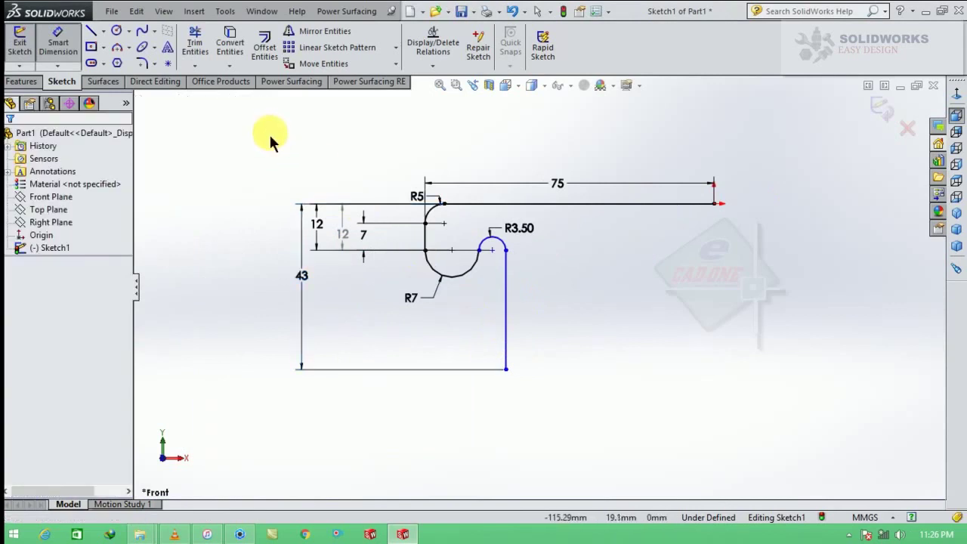
key(Escape)
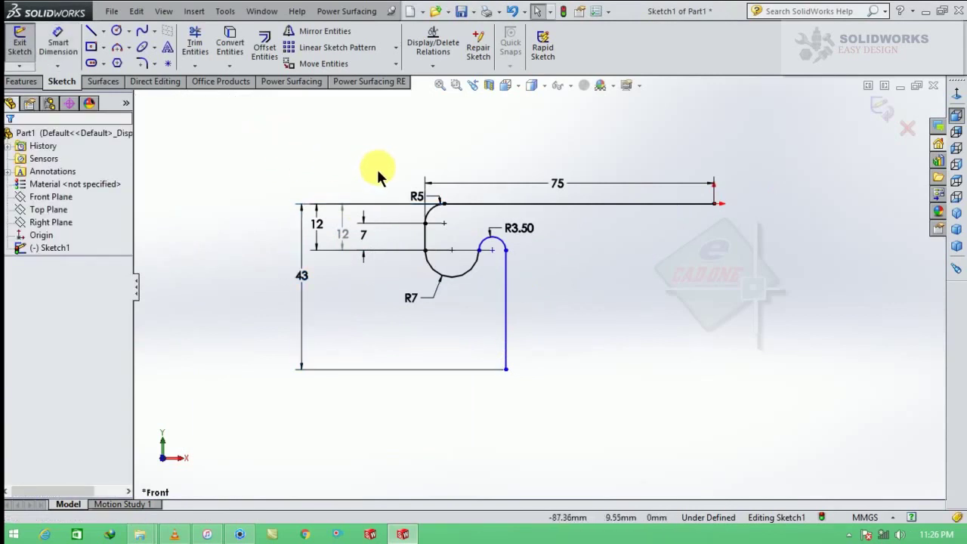
Step: Add a 12.50 mm horizontal dimension between the small arc's centre and the fillet's end point on the 75 mm line
click(60, 42)
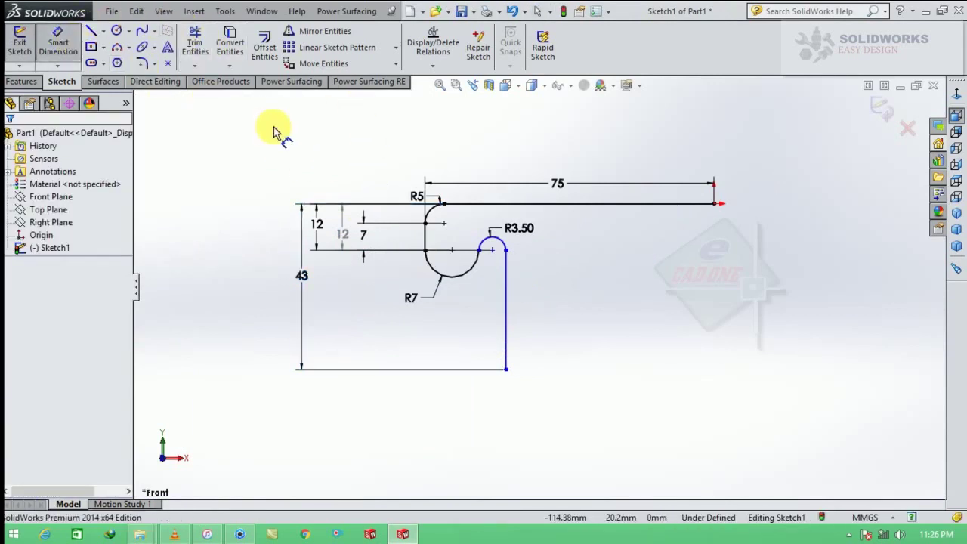
click(491, 251)
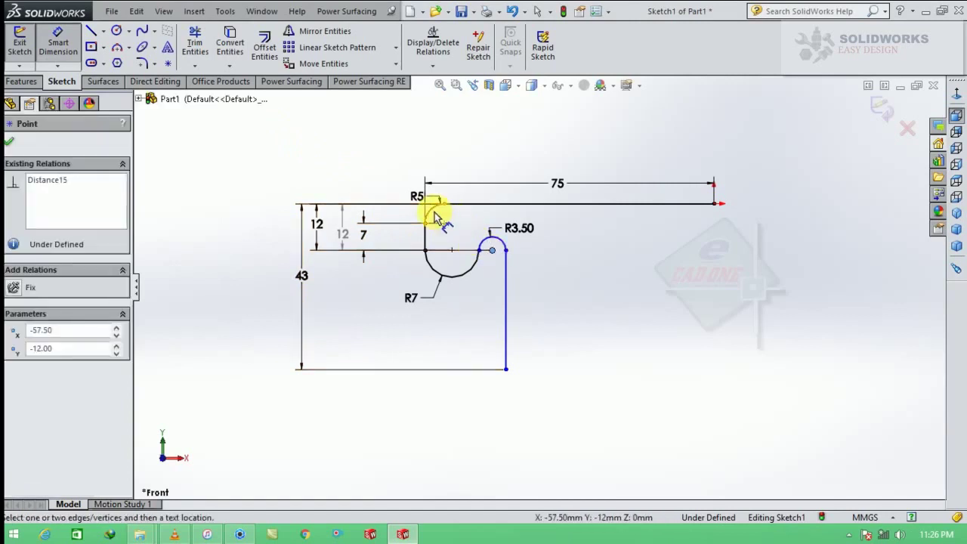
click(444, 203)
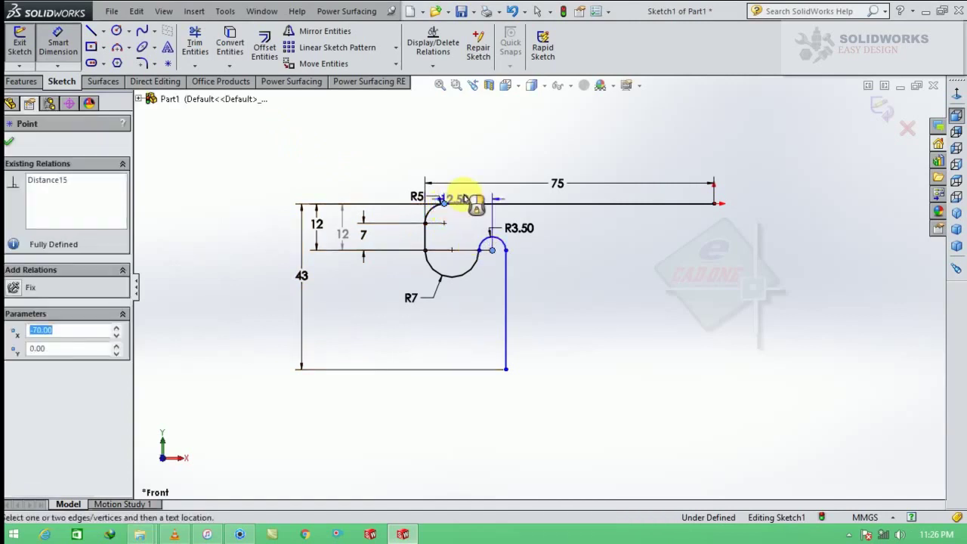
click(472, 193)
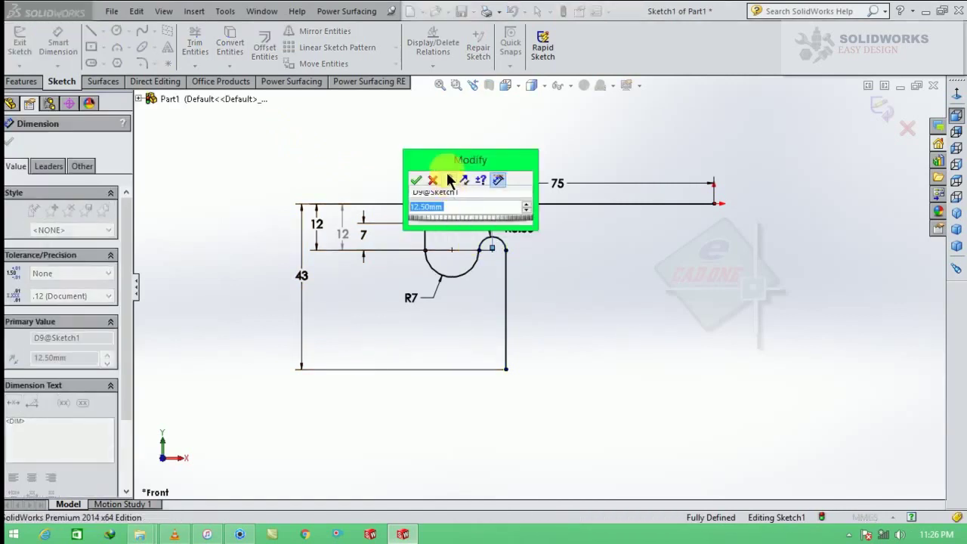
click(417, 184)
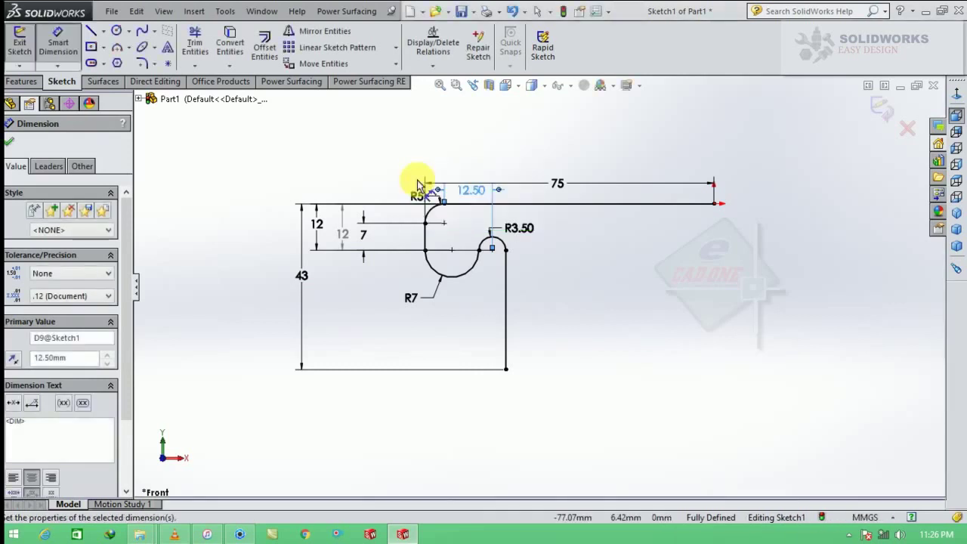
key(Escape)
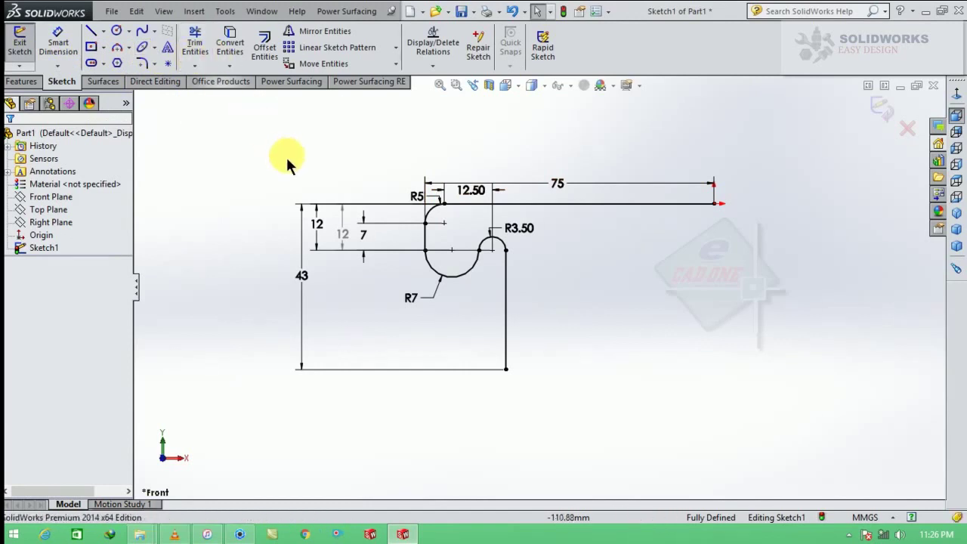
Step: Sketch a circle of about 12.4 mm radius, centred below the profile's short vertical line and level with the long vertical line's lower end
click(117, 34)
scroll(521, 302, up, 1)
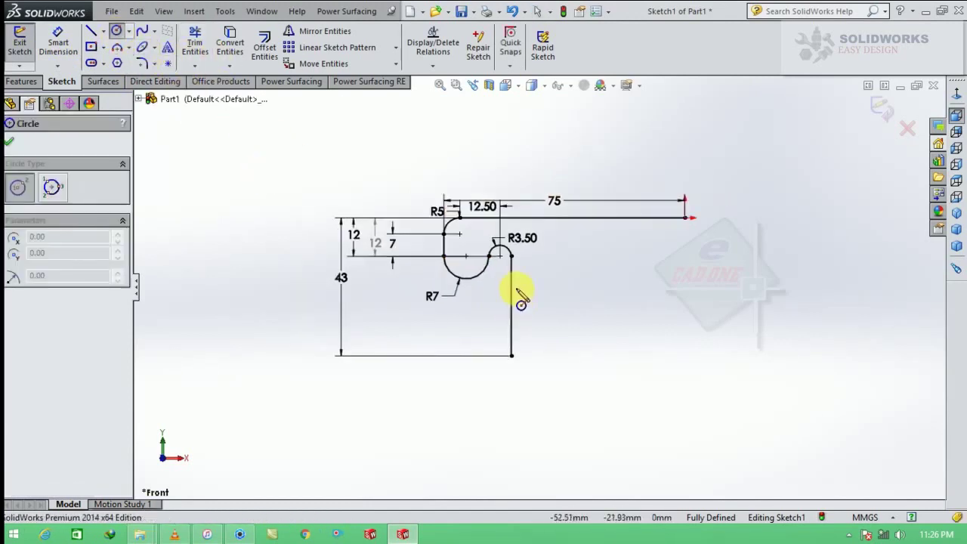
scroll(511, 370, down, 1)
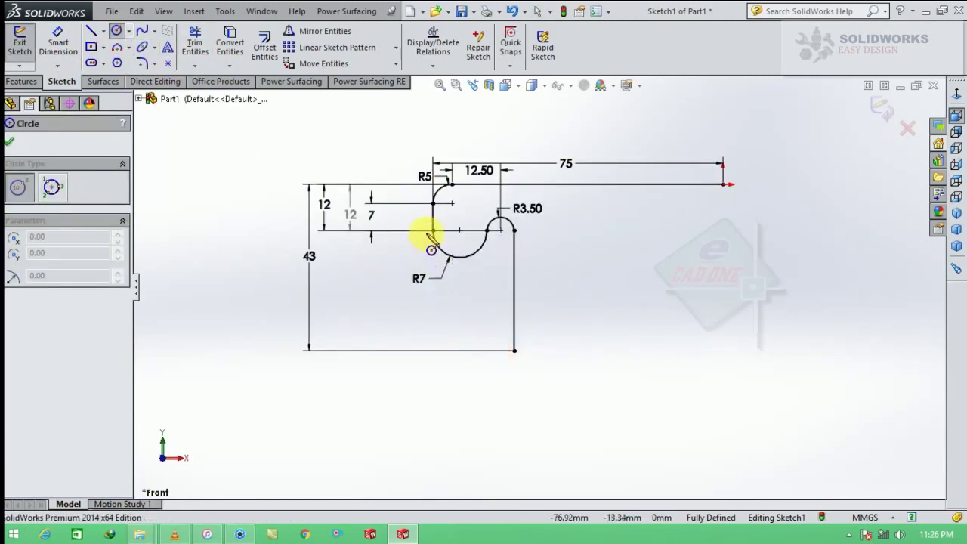
click(434, 350)
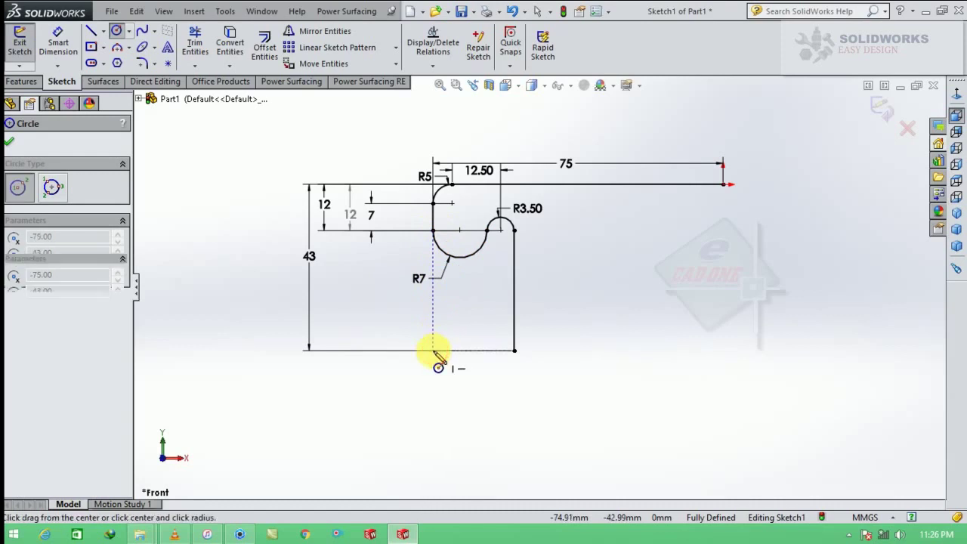
click(467, 387)
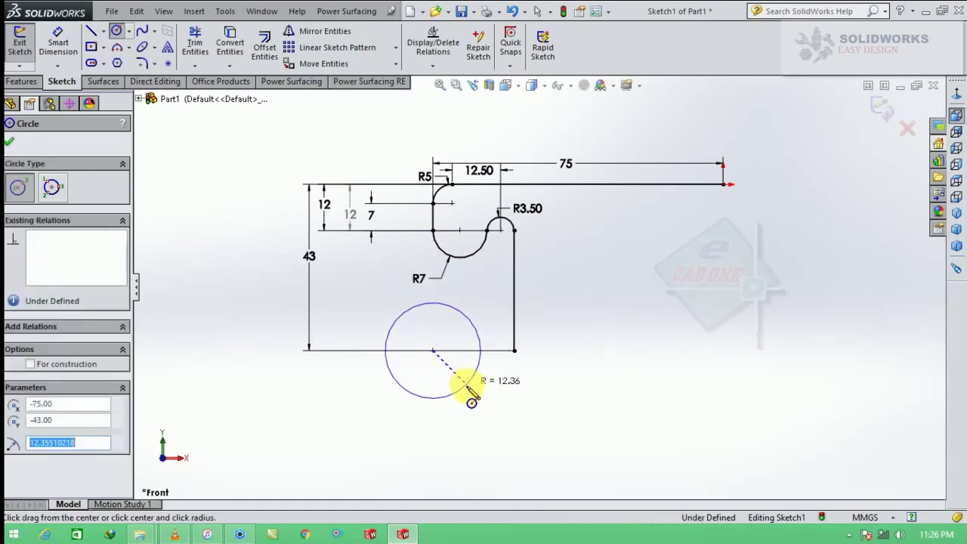
Step: Dimension the new circle's diameter as 40 mm
click(58, 44)
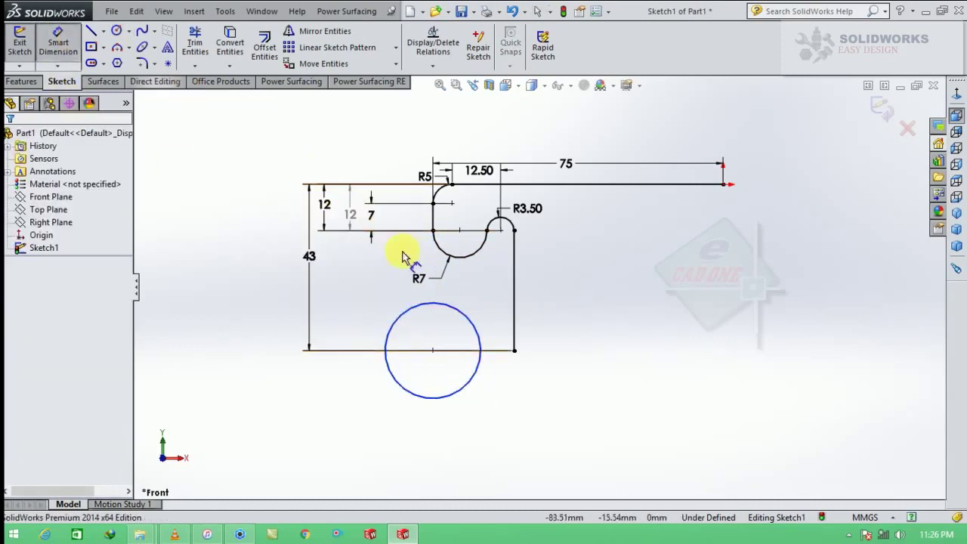
click(469, 316)
click(569, 306)
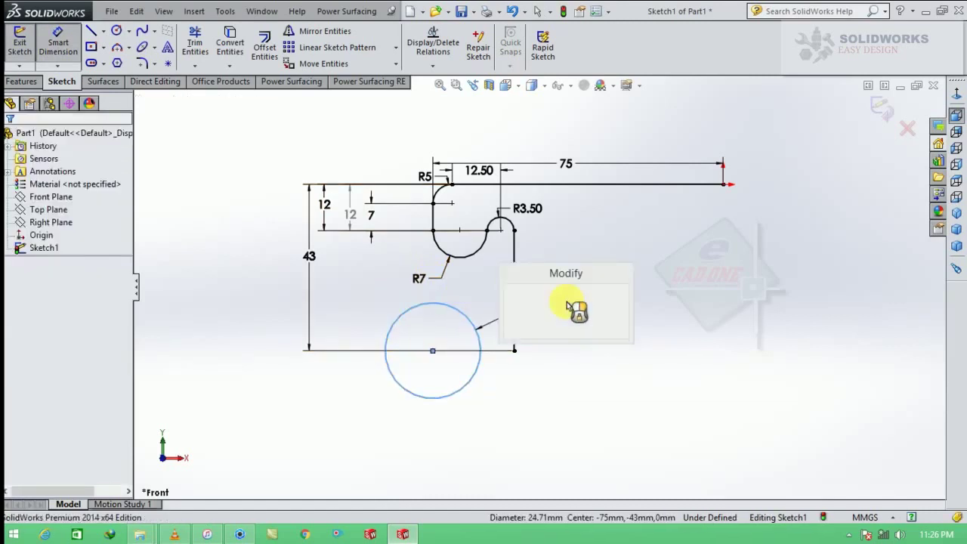
text(40)
key(Return)
key(Escape)
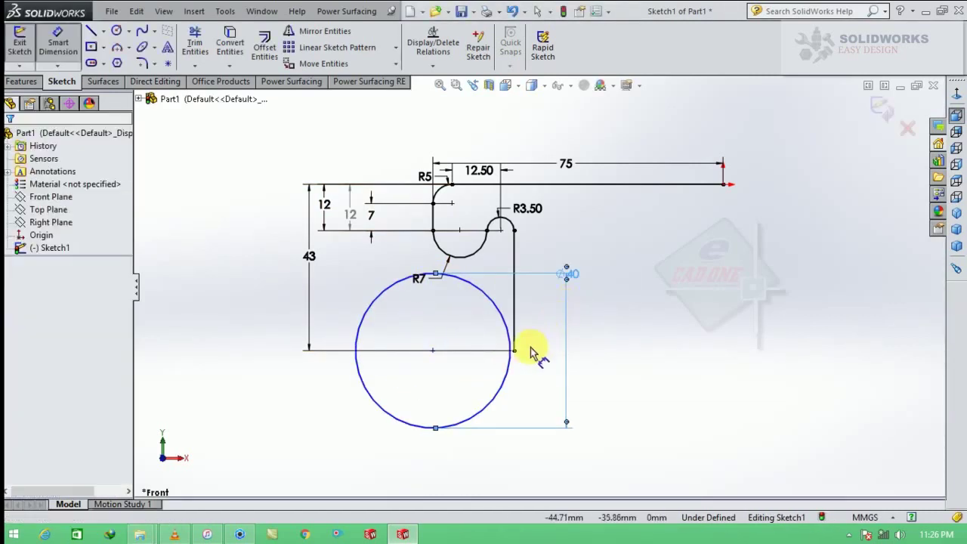
Step: Try to make the 40 mm circle tangent to the long vertical line
scroll(521, 354, down, 3)
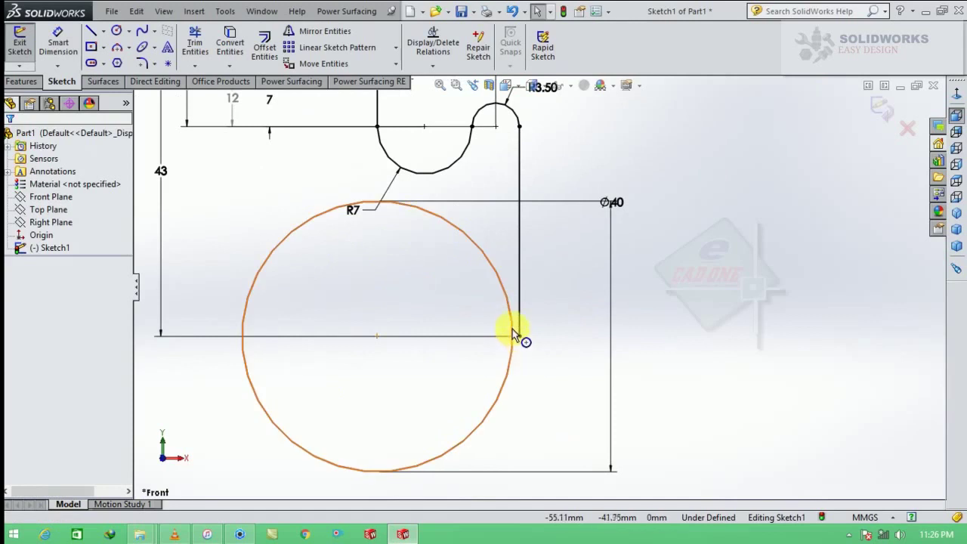
click(512, 331)
ctrl+click(519, 316)
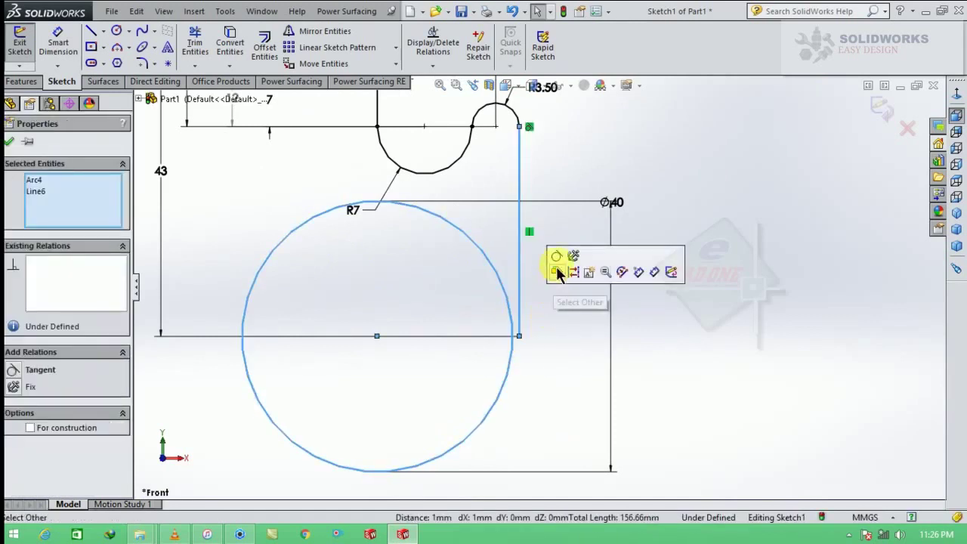
click(557, 255)
click(554, 268)
scroll(521, 302, up, 5)
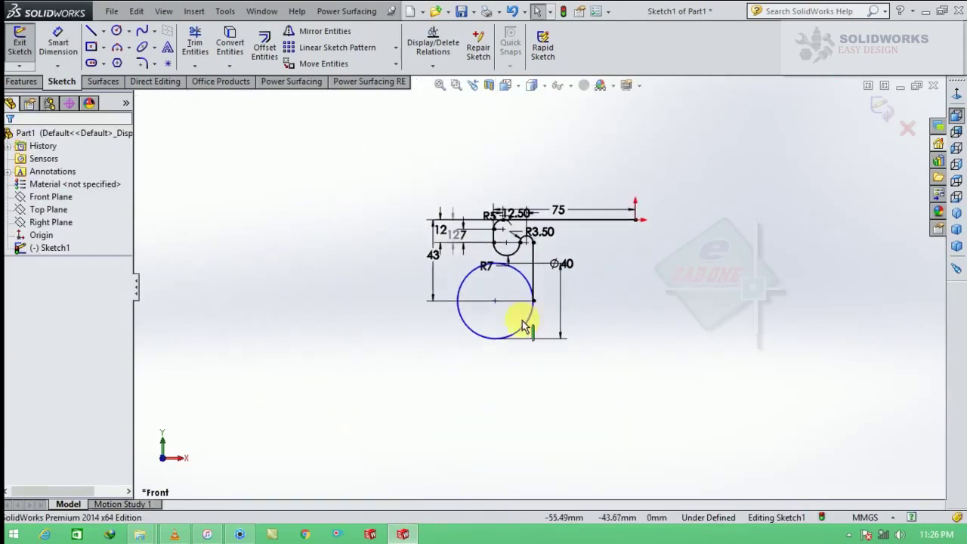
scroll(514, 349, down, 1)
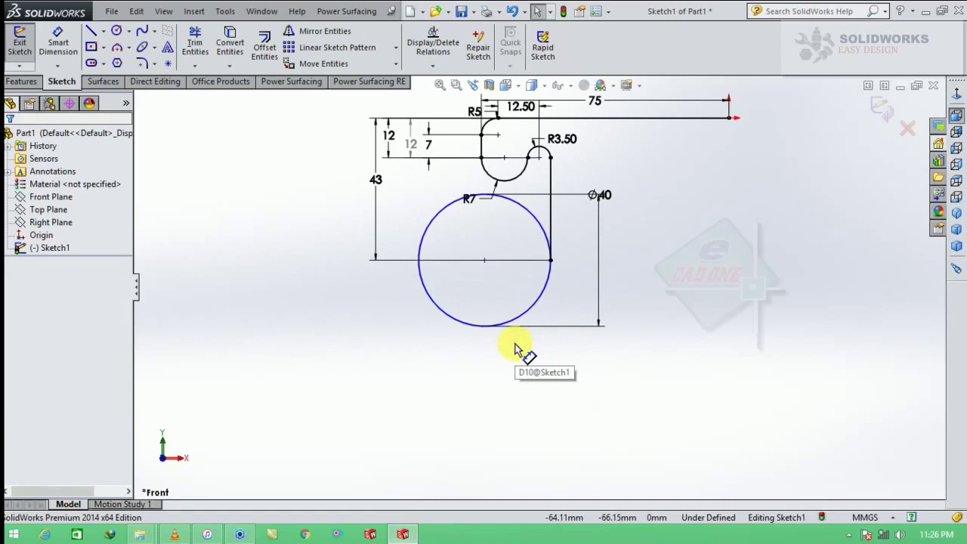
Step: Make the 40 mm circle tangent to the profile's long vertical line
click(550, 260)
click(550, 330)
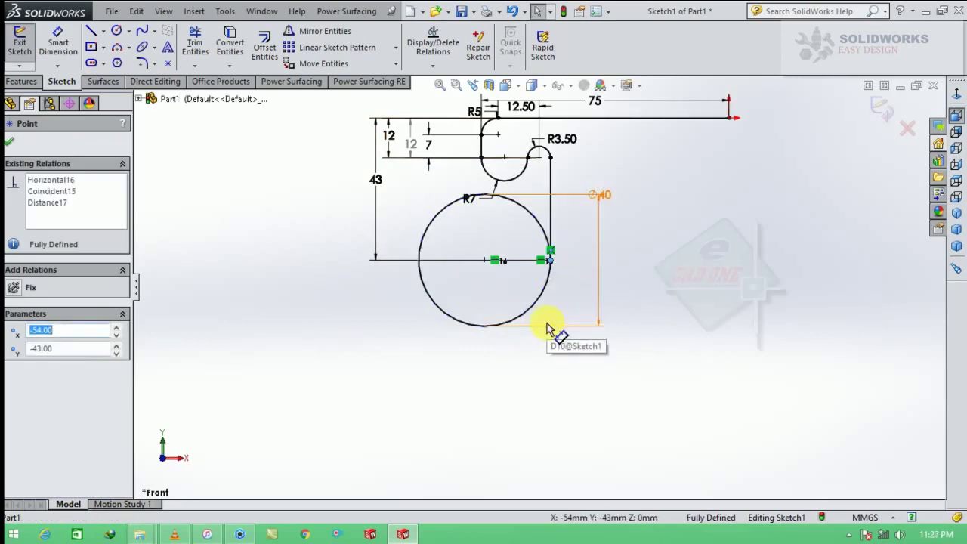
key(Escape)
click(548, 327)
ctrl+click(551, 280)
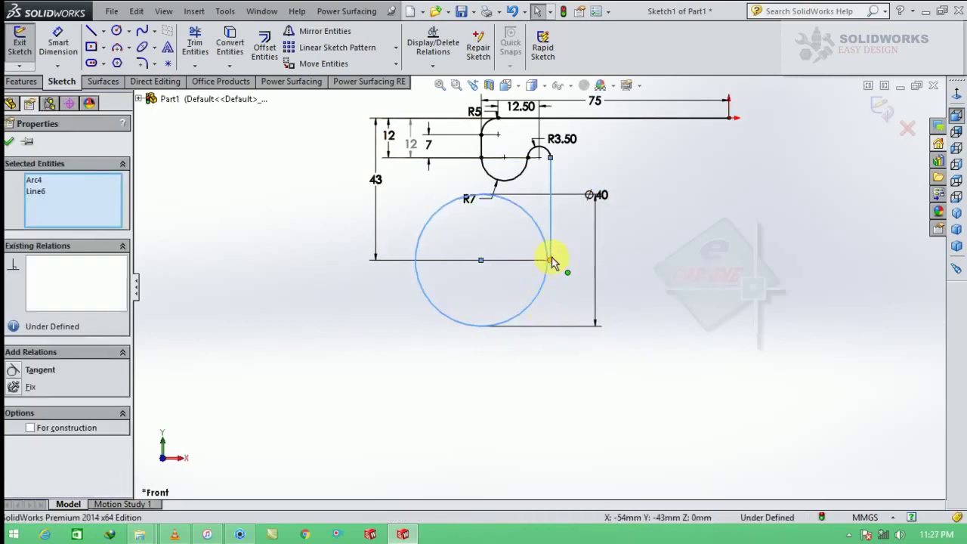
click(552, 263)
key(Escape)
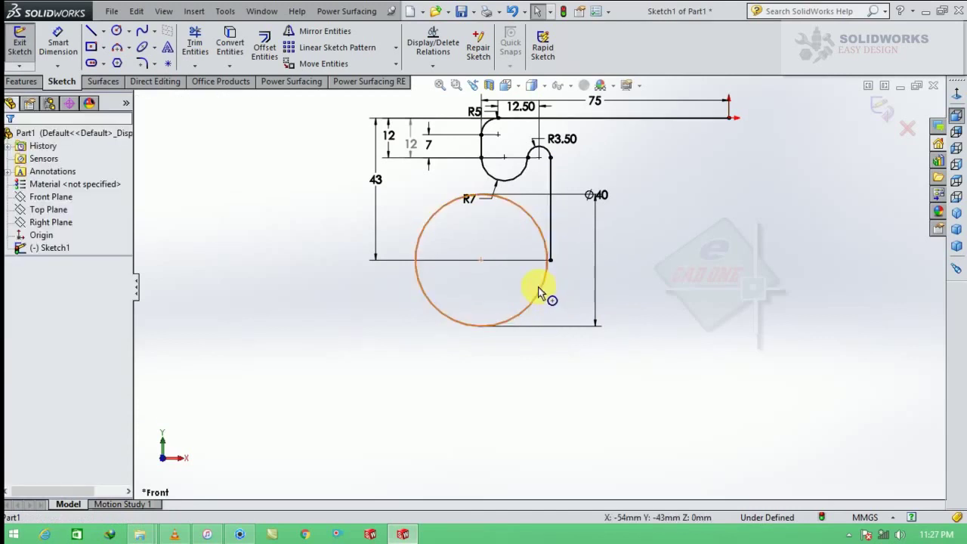
scroll(539, 294, up, 2)
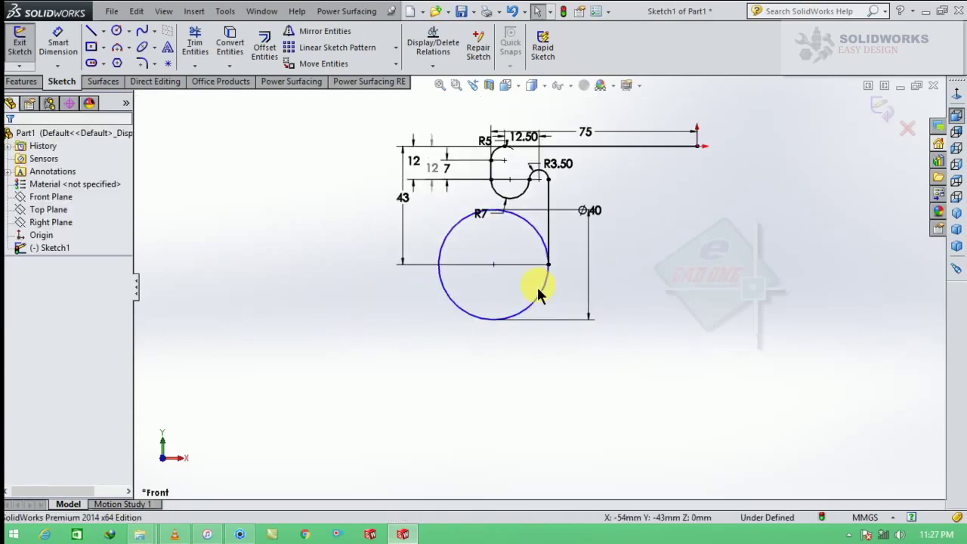
scroll(546, 280, down, 2)
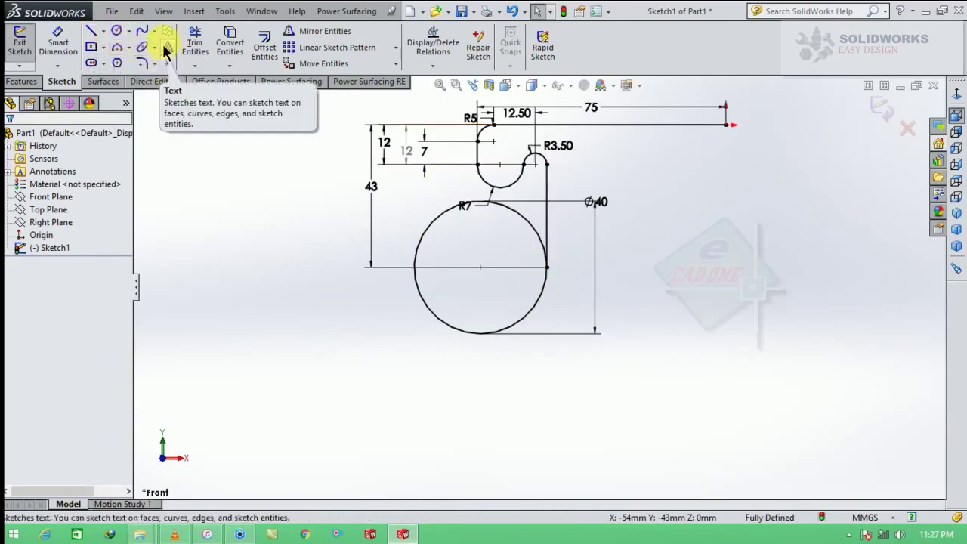
Step: Sketch a circle of about 26.7 mm radius below the 40 mm circle, centred in line with the long vertical line
click(117, 31)
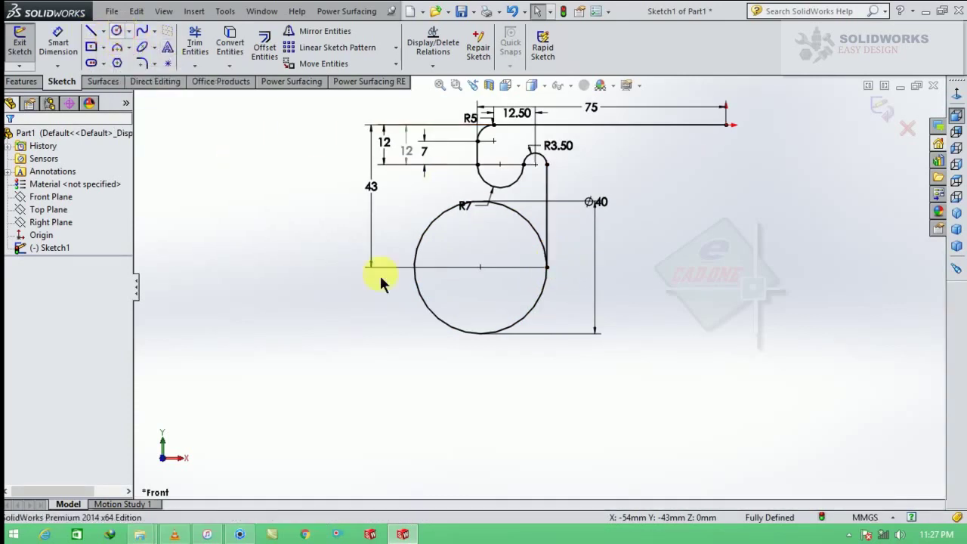
click(117, 33)
click(546, 452)
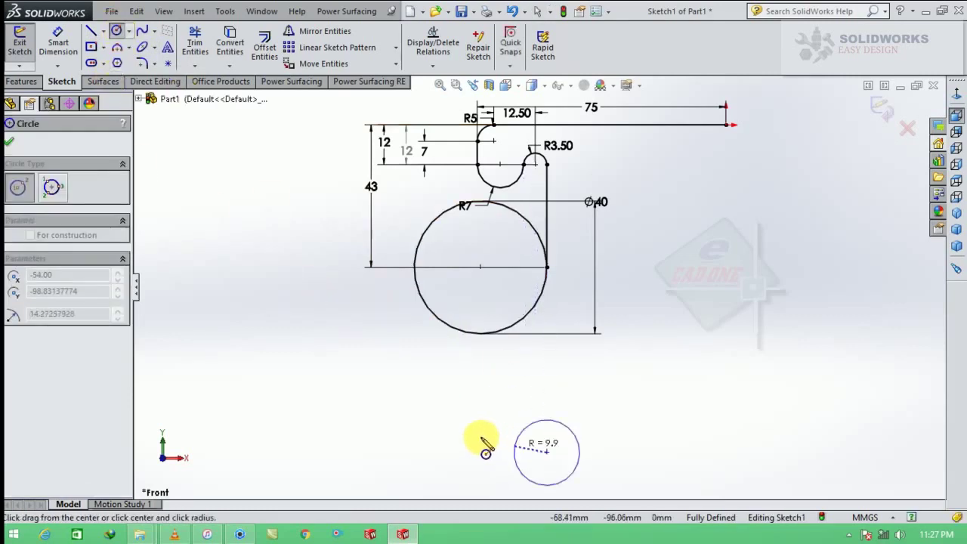
click(459, 425)
key(Escape)
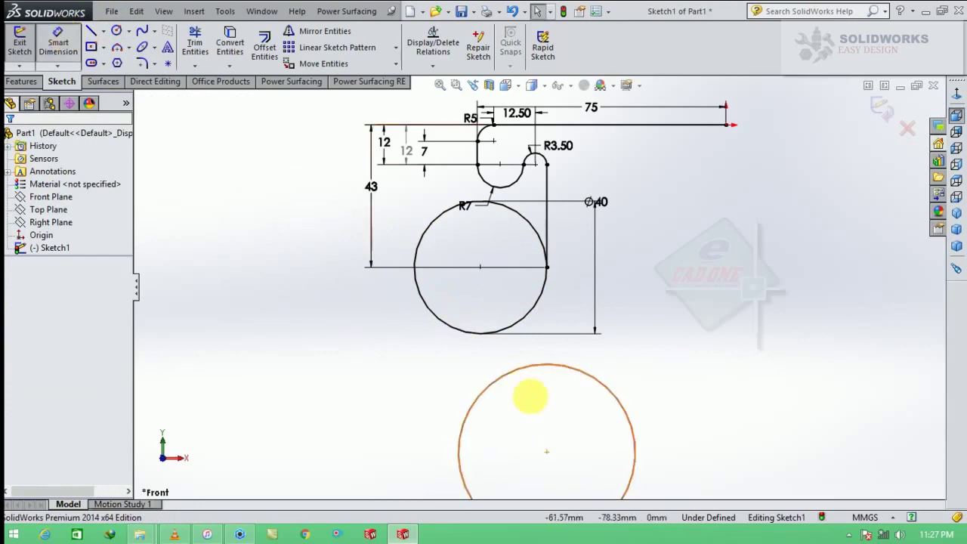
Step: Add an 11 mm horizontal dimension between the lower circle's centre and the fillet's end point on the upper horizontal line
click(546, 452)
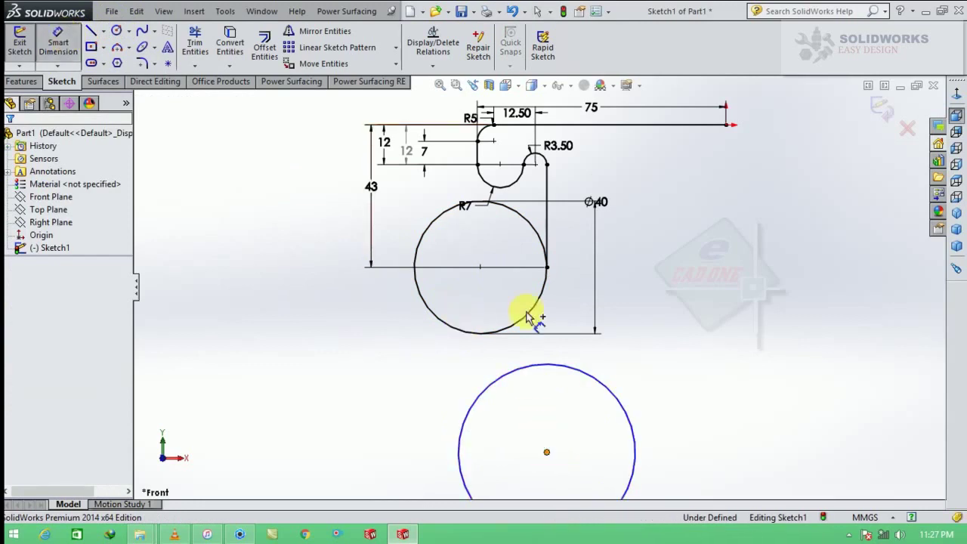
click(494, 124)
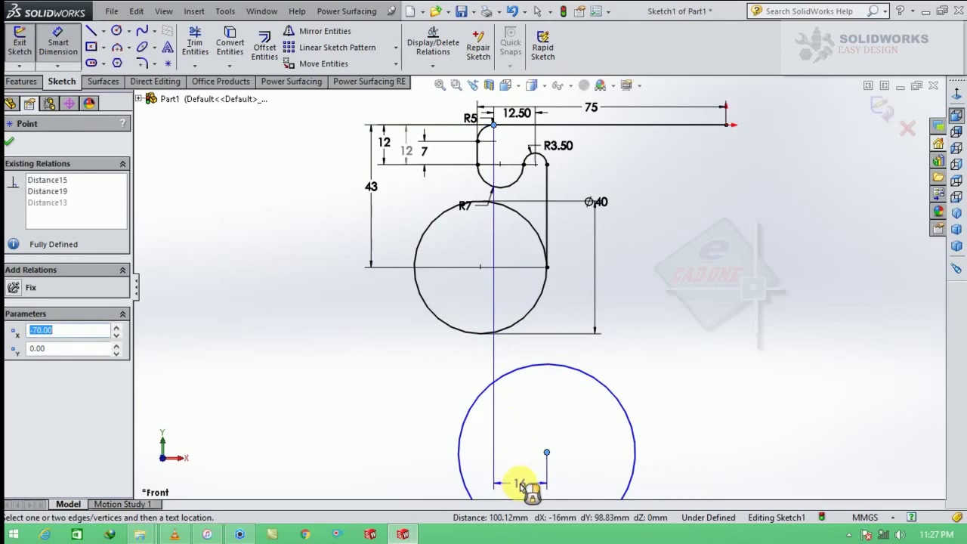
click(521, 486)
text(11)
key(Return)
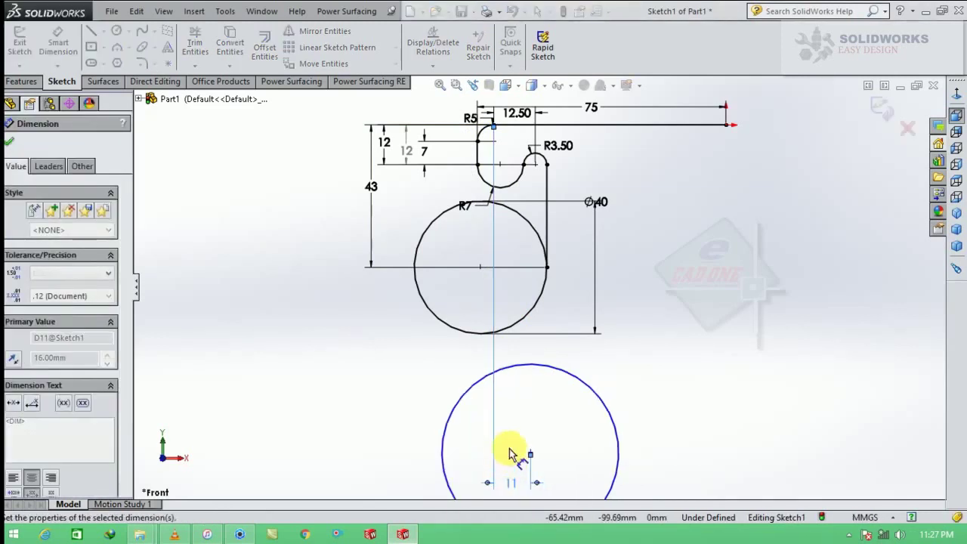
scroll(514, 446, up, 3)
key(Escape)
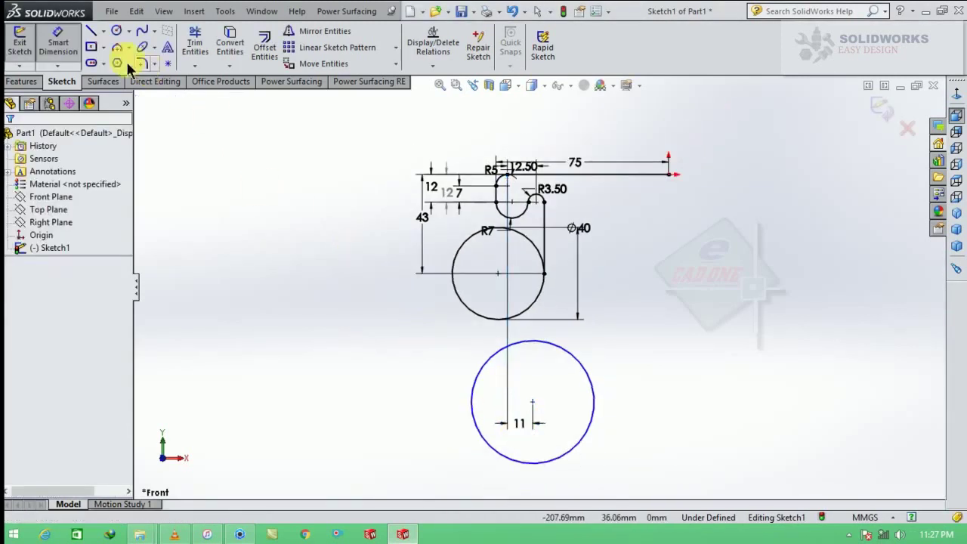
key(Escape)
Step: Dimension the lower circle's diameter as 80 mm
click(588, 372)
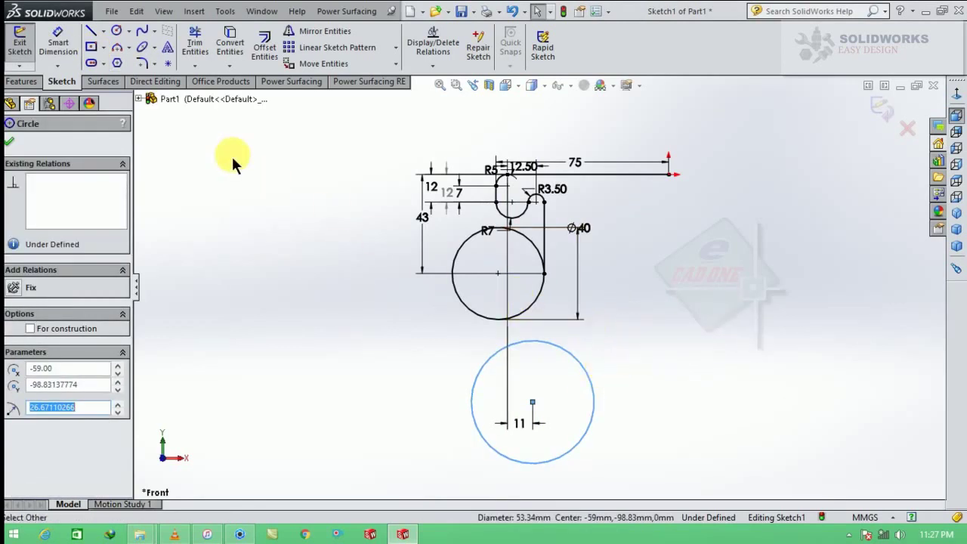
click(72, 59)
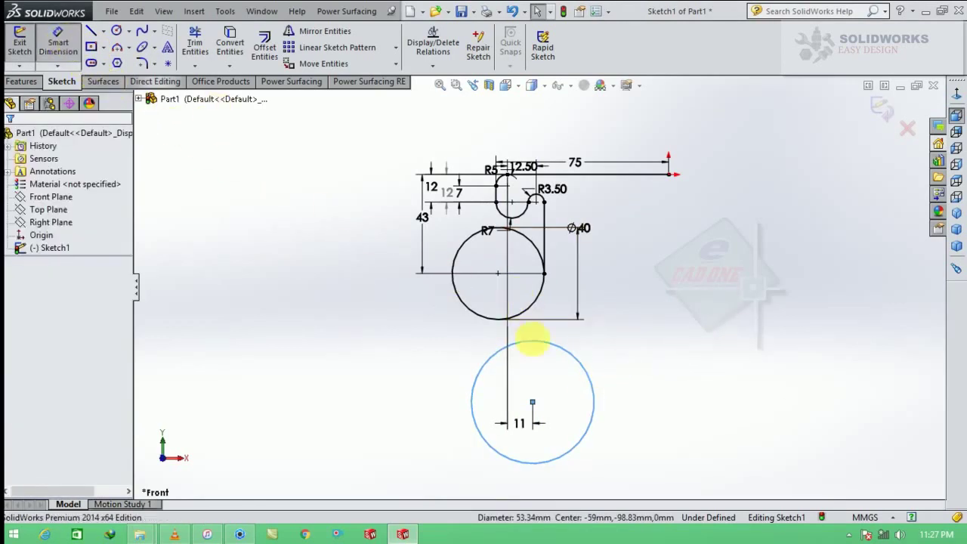
click(592, 378)
click(613, 332)
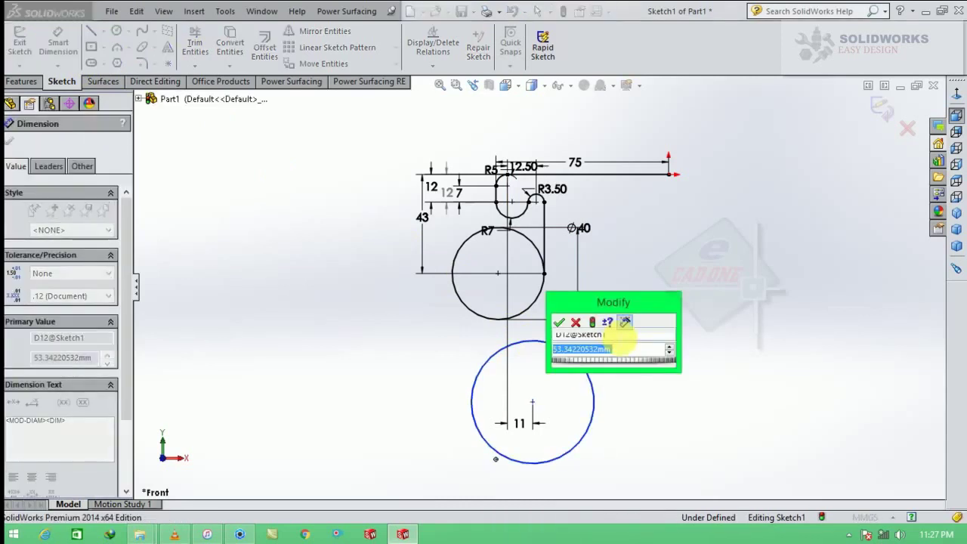
text(80)
key(Return)
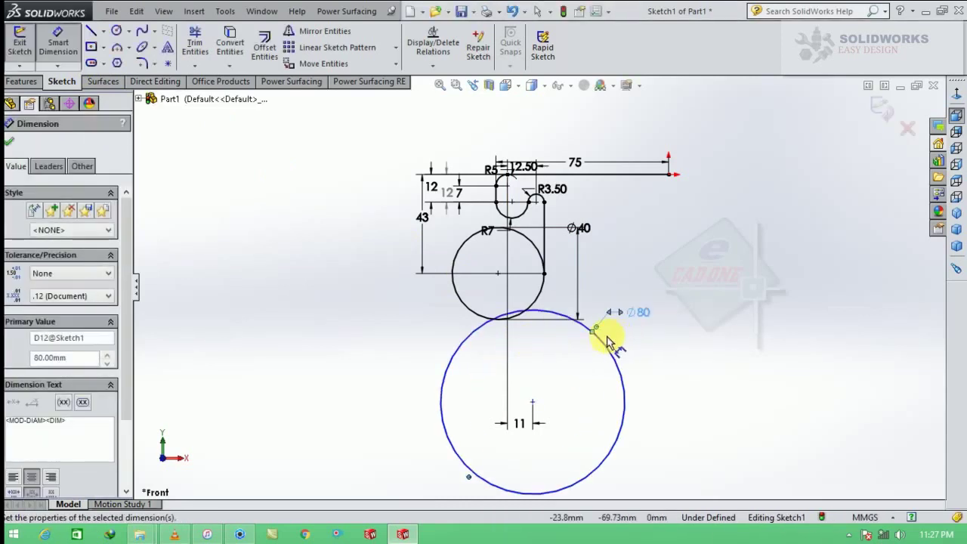
key(z)
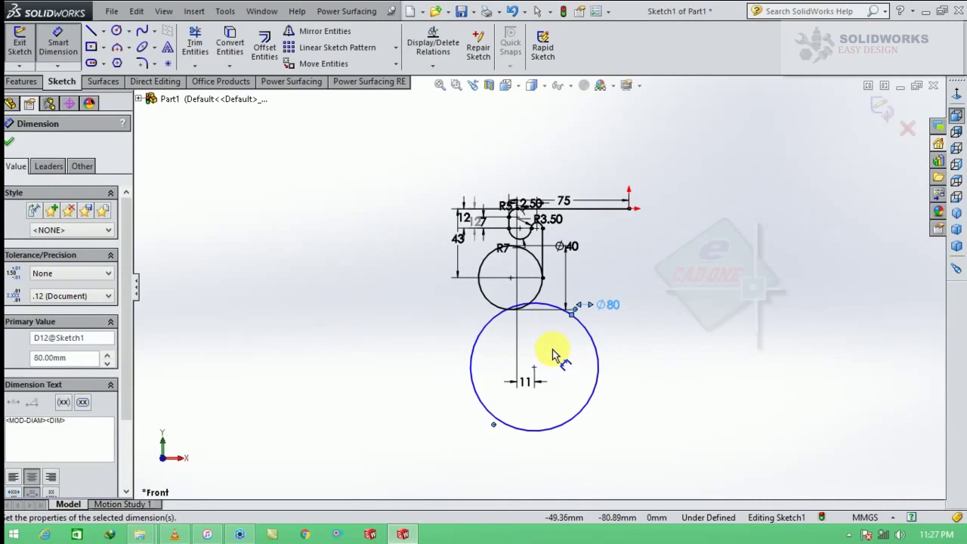
key(Escape)
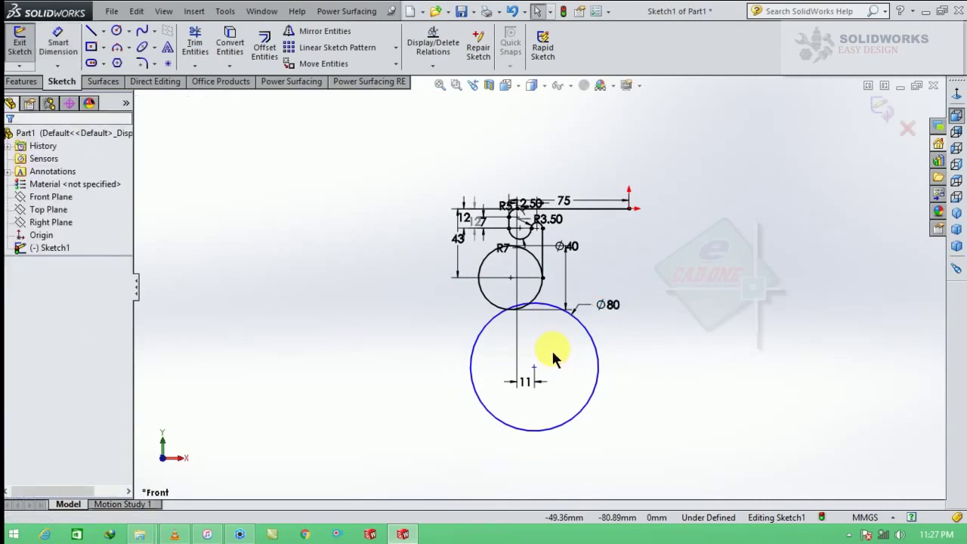
Step: Add a 108 mm vertical dimension between the upper horizontal line and the centre of the 80 mm circle
click(59, 40)
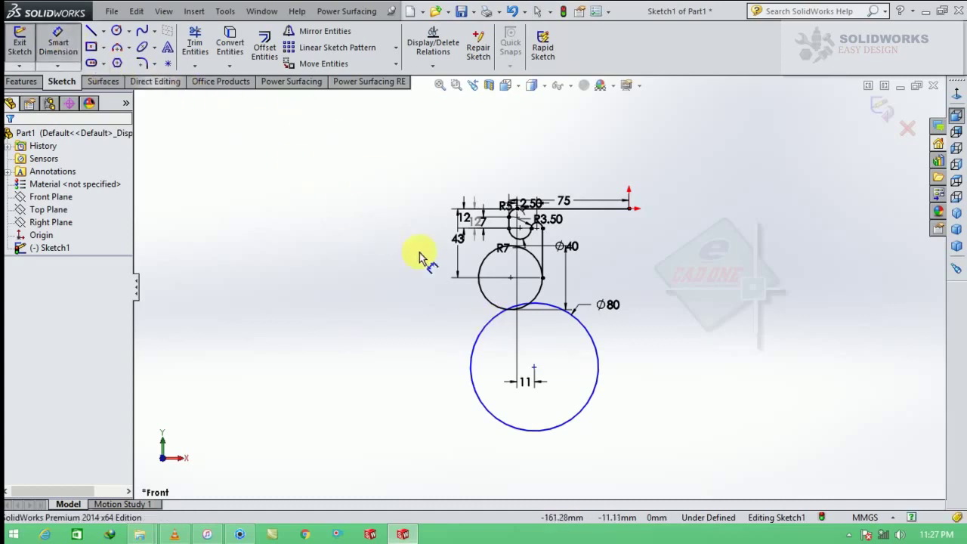
click(535, 370)
scroll(538, 216, down, 3)
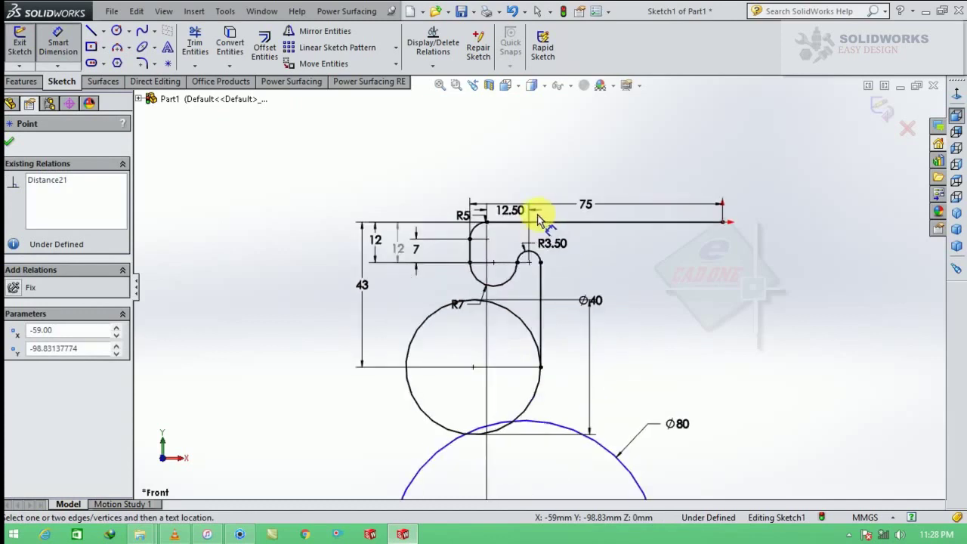
click(521, 223)
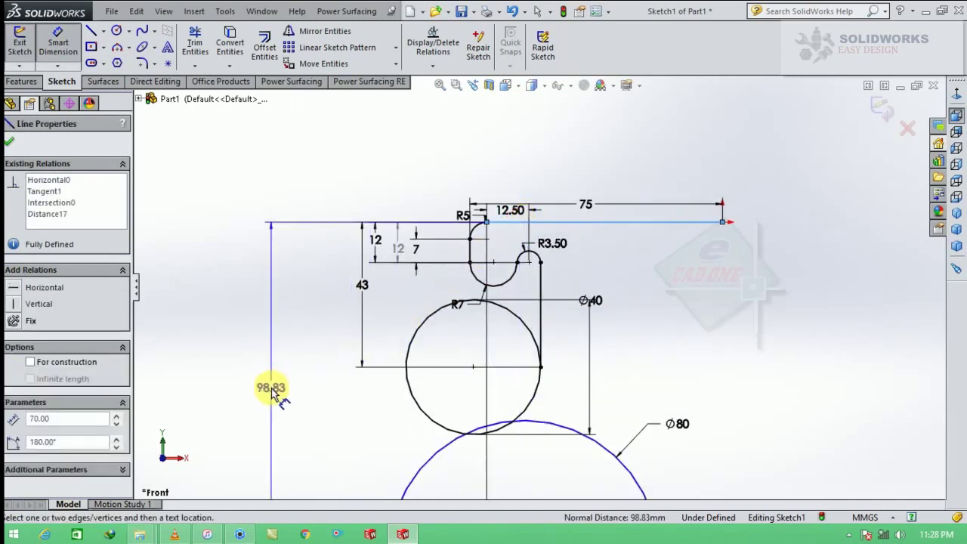
click(274, 393)
text(108)
key(Return)
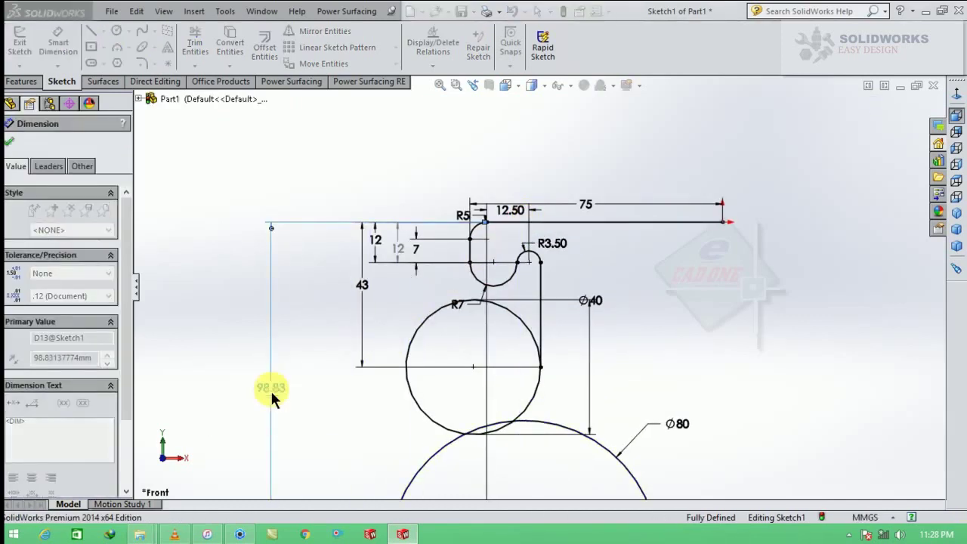
scroll(496, 368, up, 3)
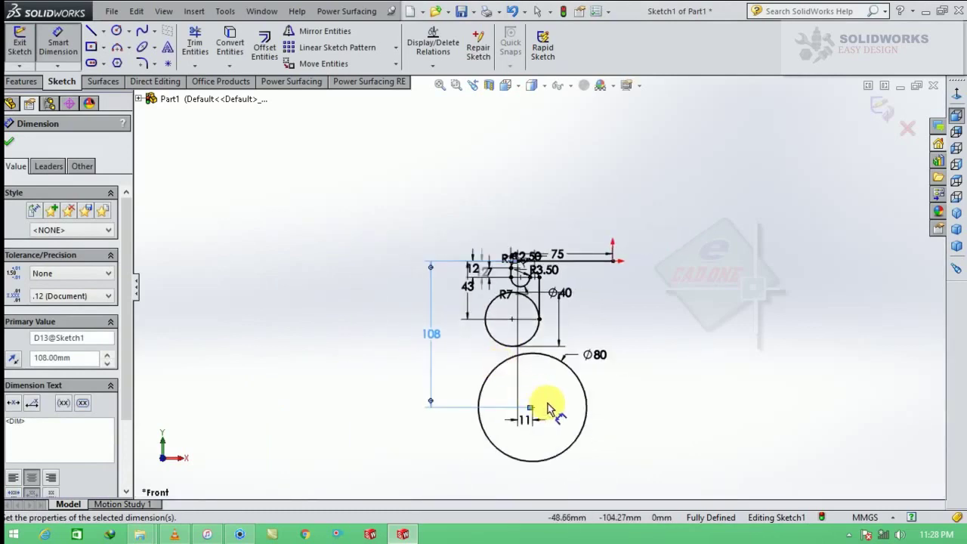
key(Escape)
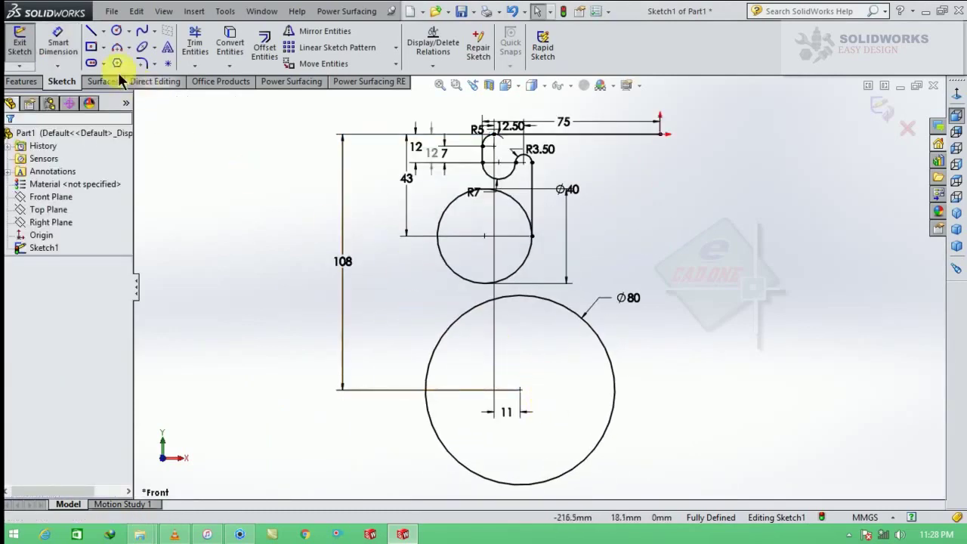
Step: Sketch a slanted line about 48.7 mm long through the gap between the 40 mm and 80 mm circles
click(94, 34)
scroll(550, 328, down, 3)
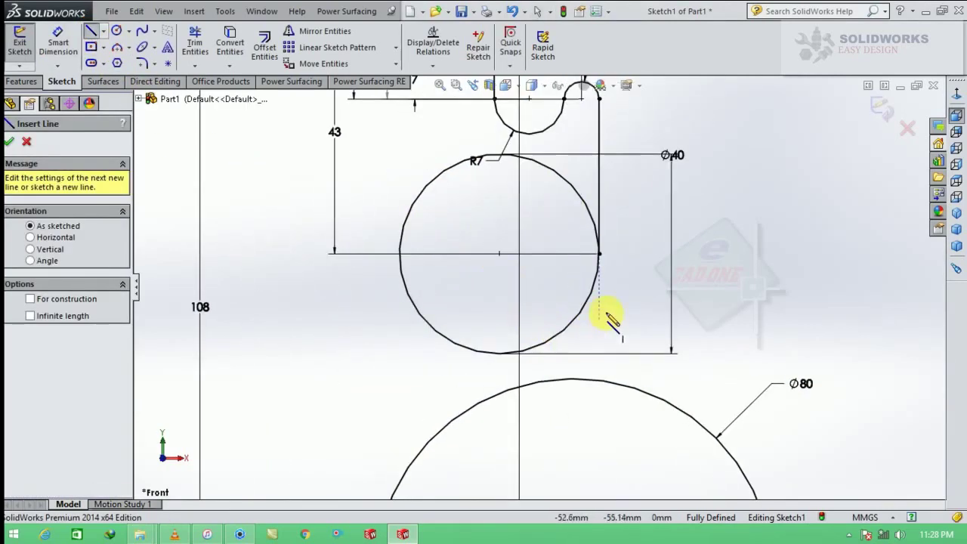
click(457, 396)
click(401, 438)
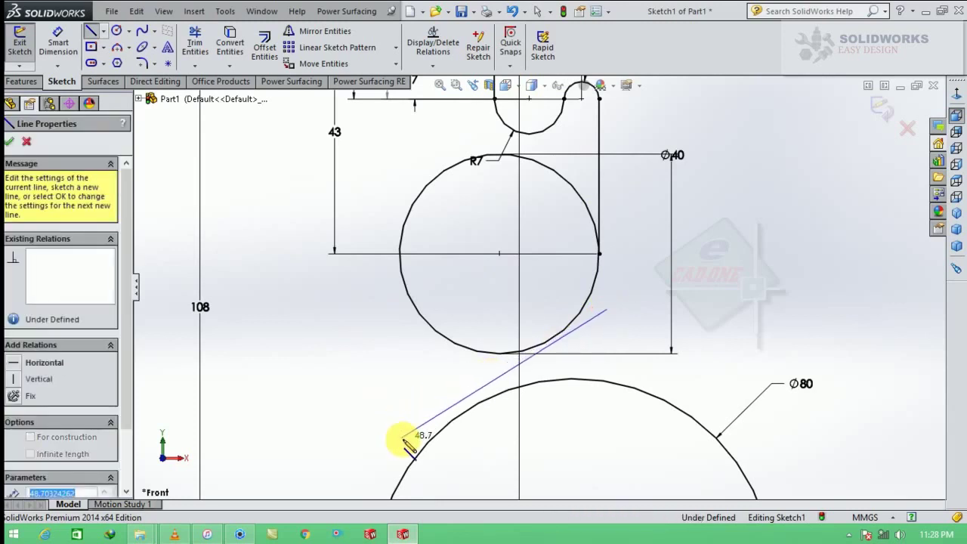
key(Escape)
key(Escape)
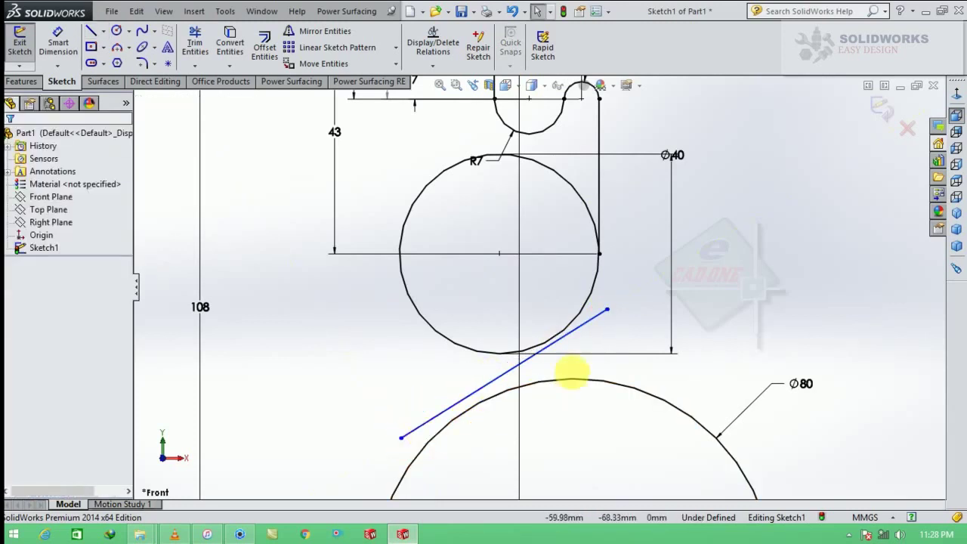
Step: Make the slanted line tangent to the 40 mm circle
click(598, 316)
ctrl+click(580, 312)
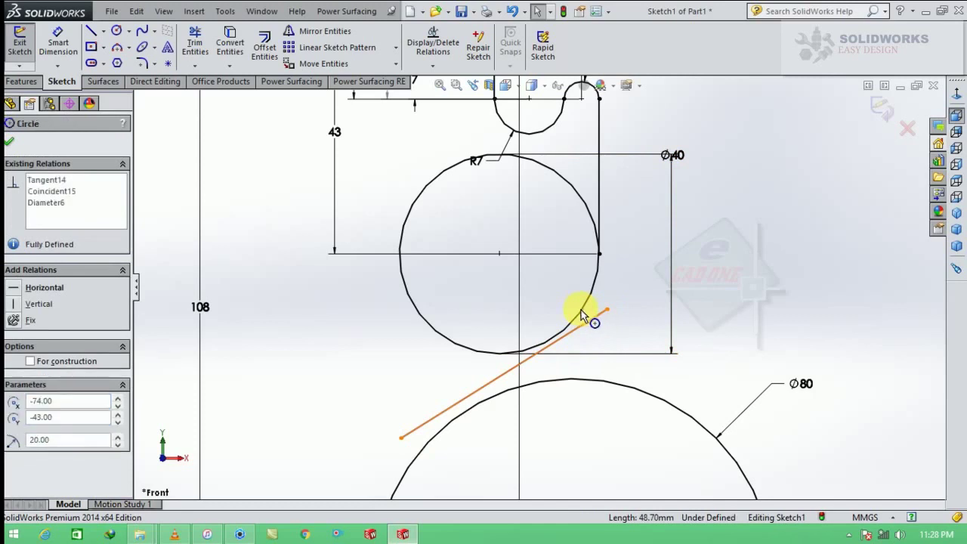
ctrl+click(580, 313)
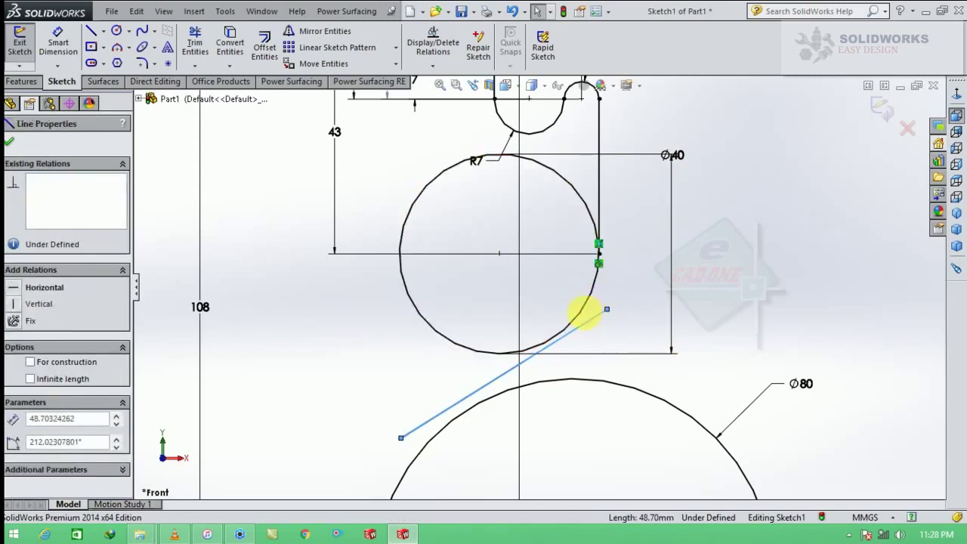
ctrl+click(586, 315)
click(623, 255)
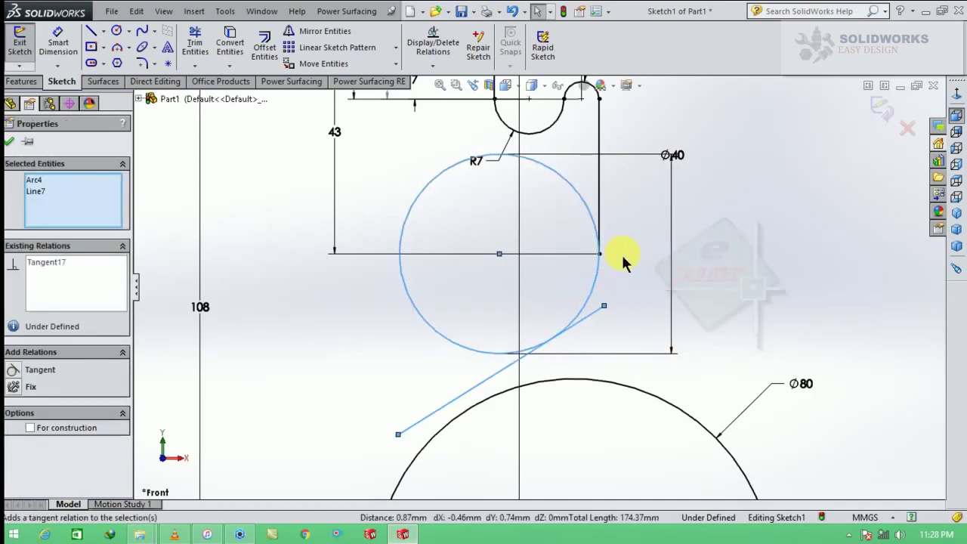
click(632, 328)
Step: Trim the slanted line's upper end beyond its tangent point on the 40 mm circle
click(195, 42)
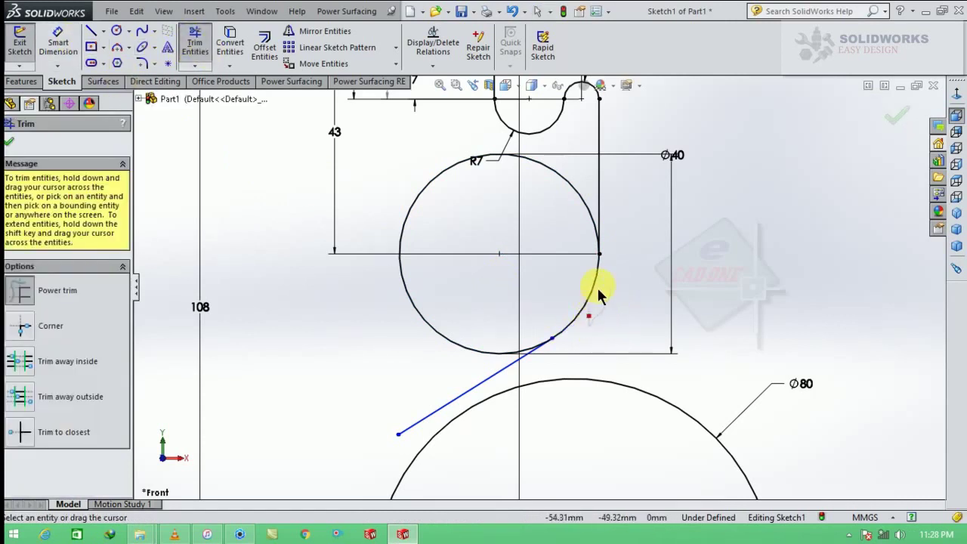
drag(599, 291, 588, 321)
key(Escape)
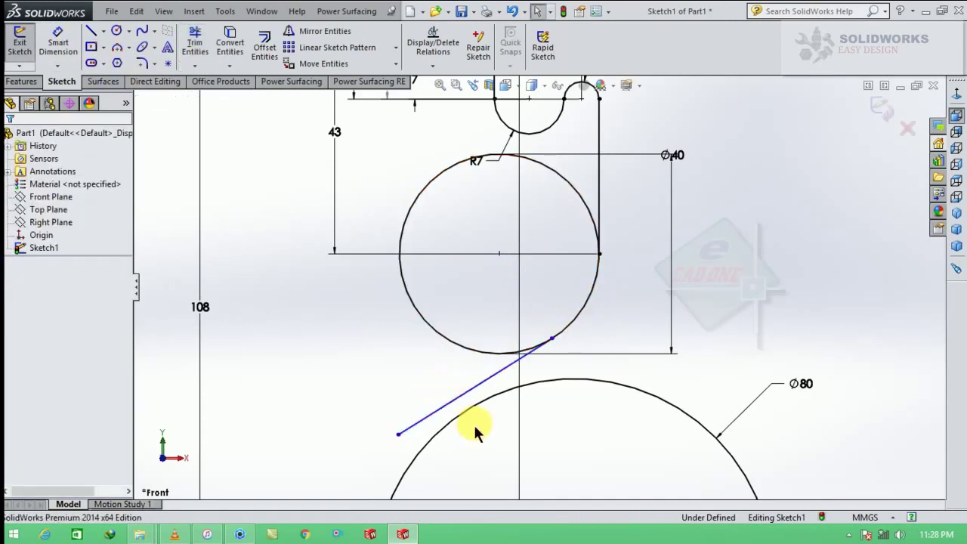
Step: Make the slanted line tangent to the 80 mm circle as well
click(444, 402)
ctrl+click(498, 351)
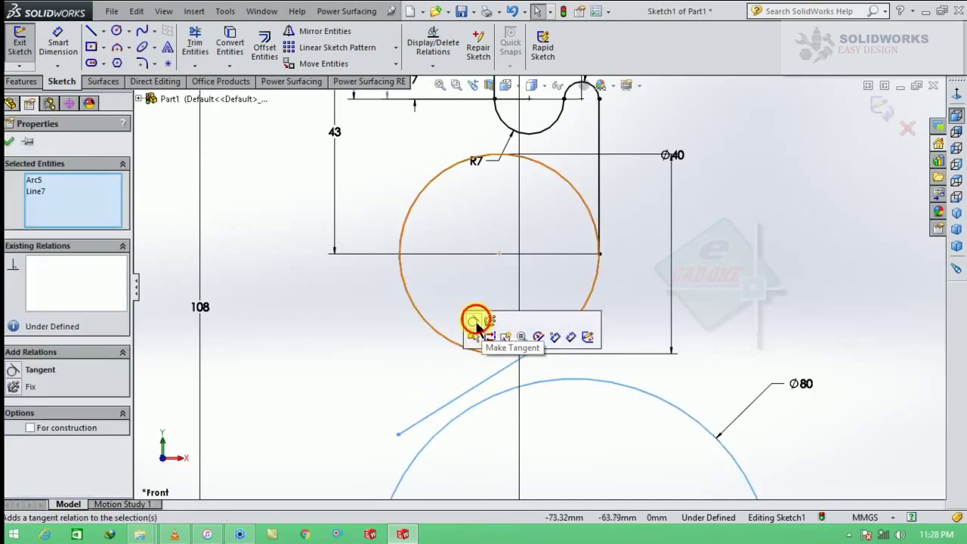
click(475, 322)
key(Escape)
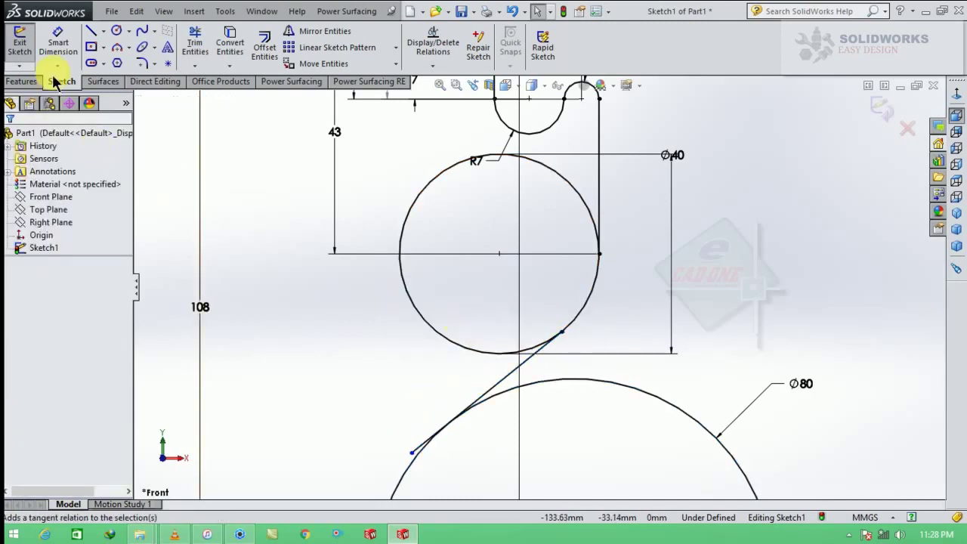
click(193, 57)
scroll(378, 449, down, 3)
scroll(495, 247, up, 3)
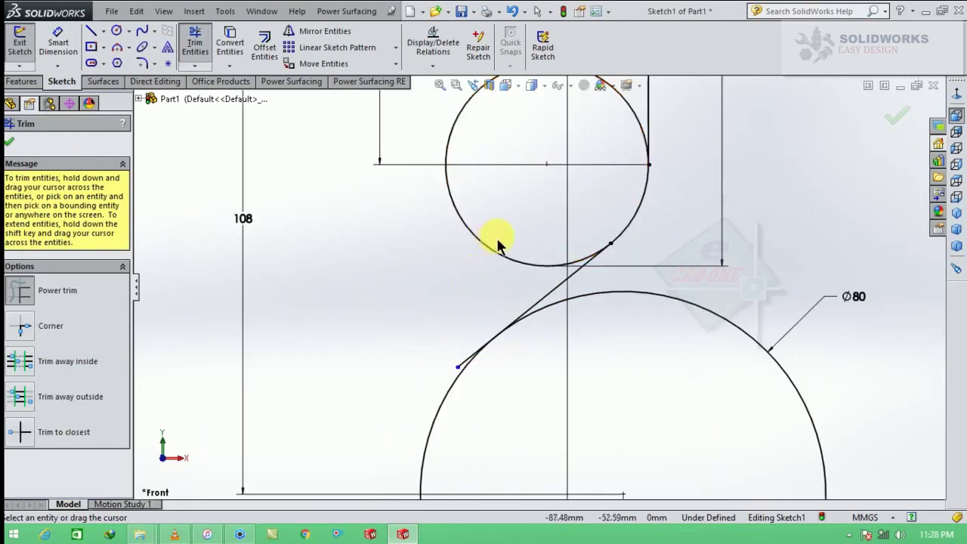
scroll(497, 244, up, 4)
key(Escape)
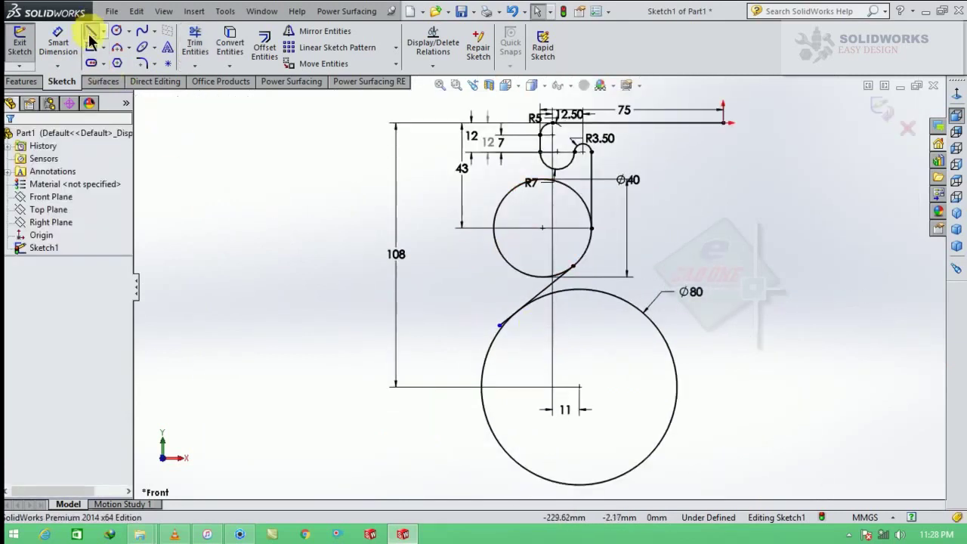
Step: Sketch a horizontal line about 69.6 mm long leftward from the centre of the 80 mm circle
click(90, 36)
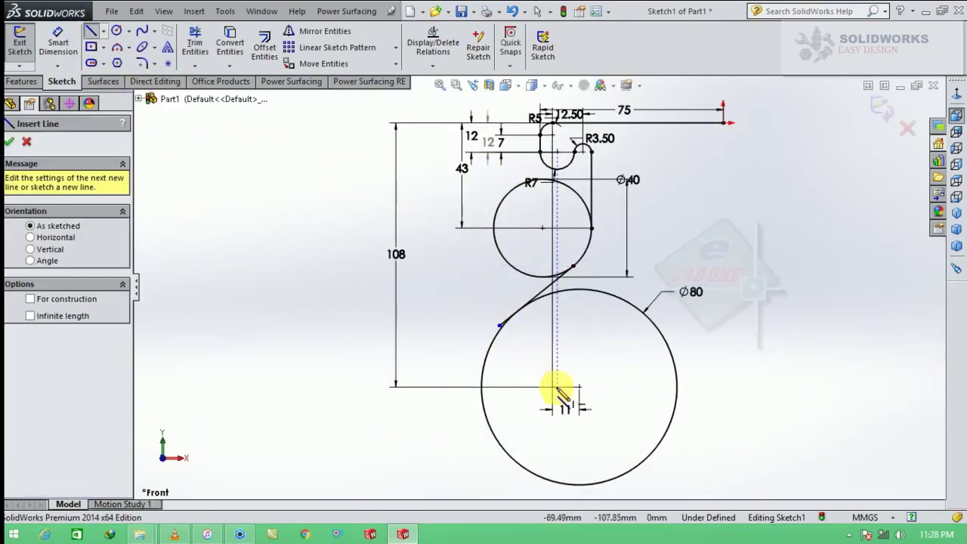
click(579, 387)
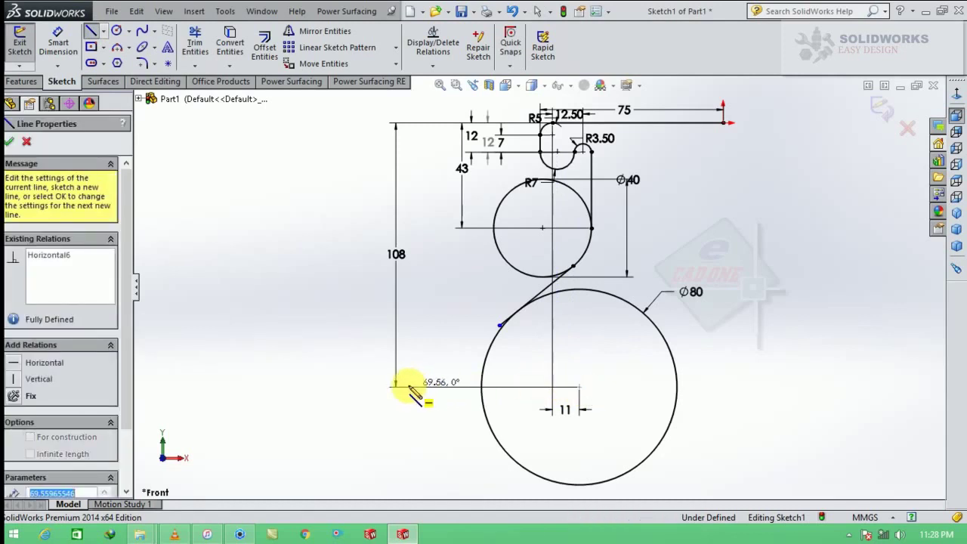
click(409, 387)
key(Escape)
Step: Trim the 80 mm circle to the arc between the slanted line and its horizontal centre line, and trim away that horizontal line
click(195, 44)
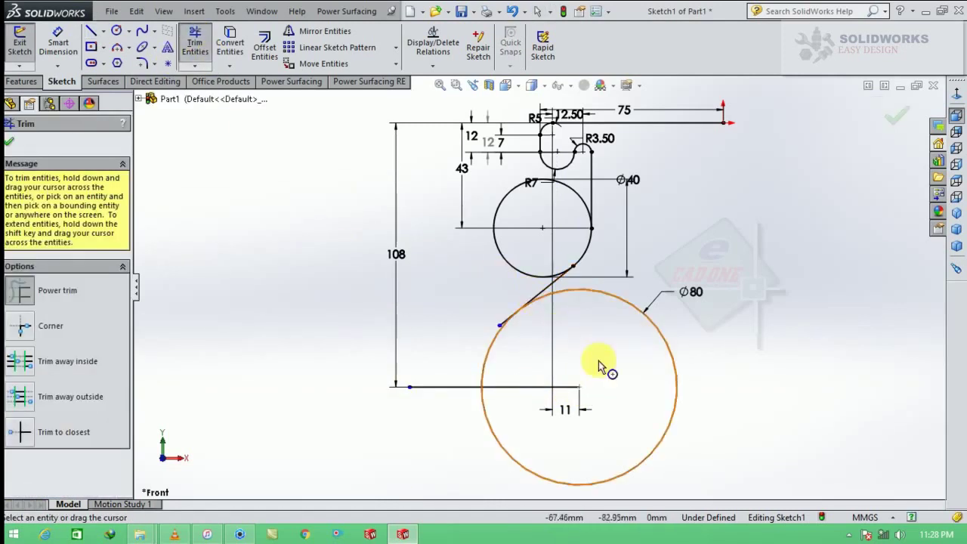
mouse_move(616, 337)
mouse_down()
mouse_move(463, 438)
mouse_move(431, 375)
mouse_move(479, 444)
mouse_up()
drag(542, 373, 533, 438)
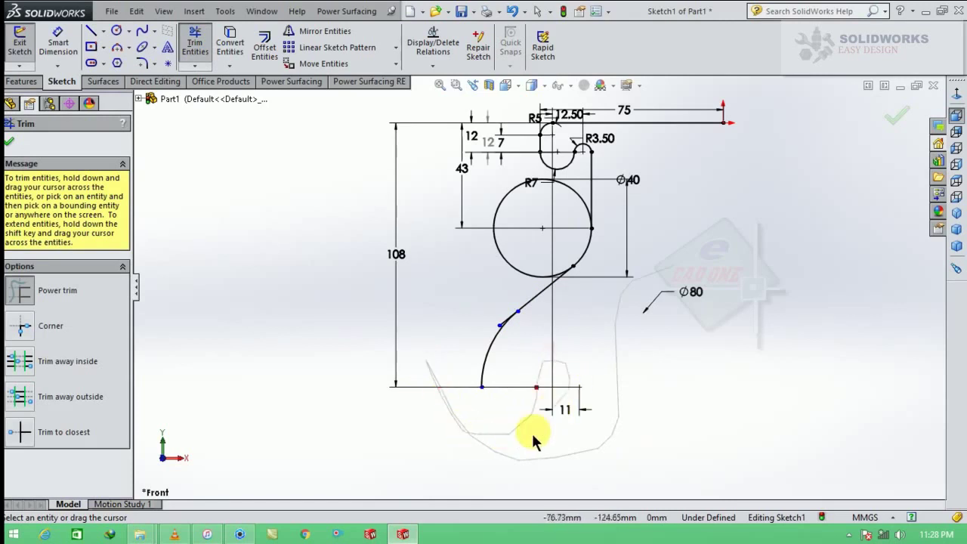
Step: Trim the slanted line's lower end beyond its tangent point on the 80 mm arc
scroll(501, 315, down, 5)
scroll(522, 341, down, 3)
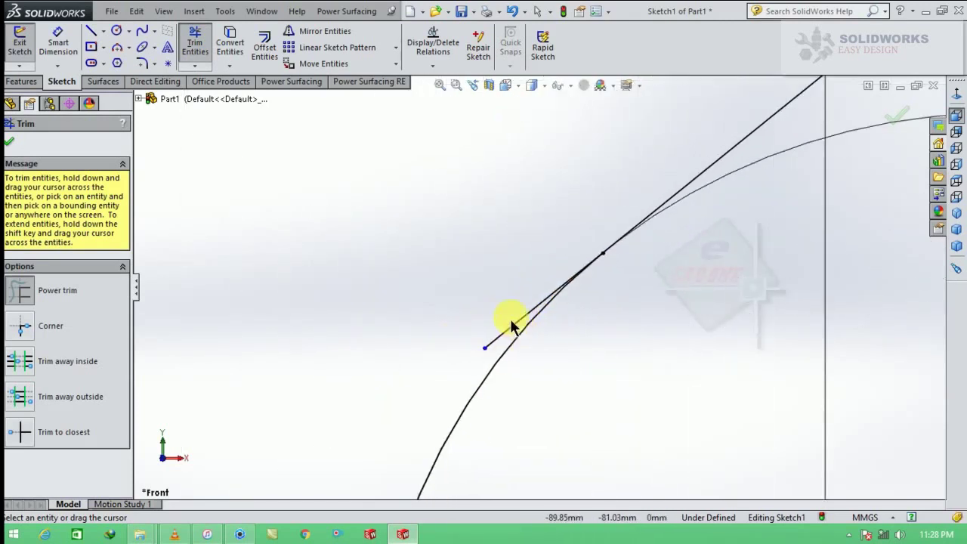
drag(488, 356, 496, 295)
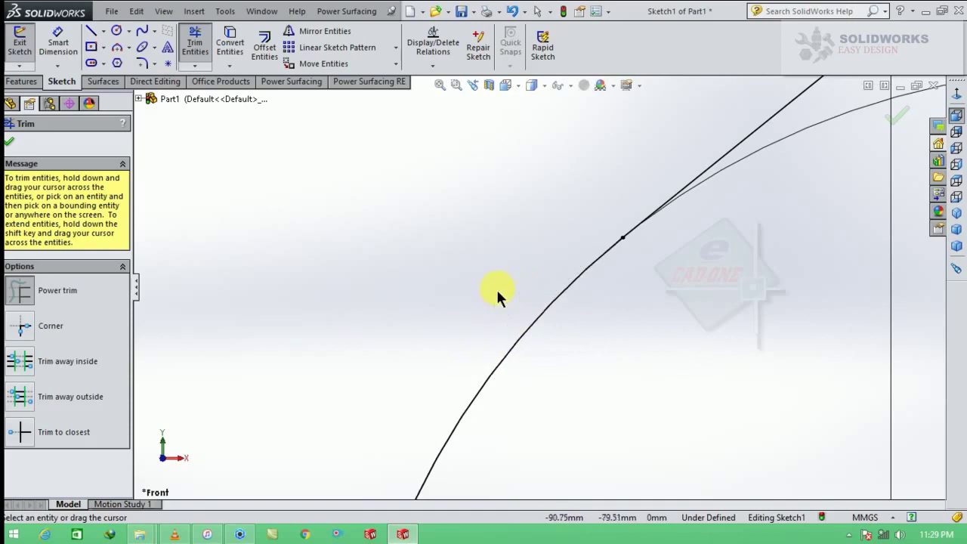
Step: Trim the 40 mm circle to the arc between the vertical line's lower end and the slanted line
scroll(501, 331, up, 4)
scroll(503, 337, up, 3)
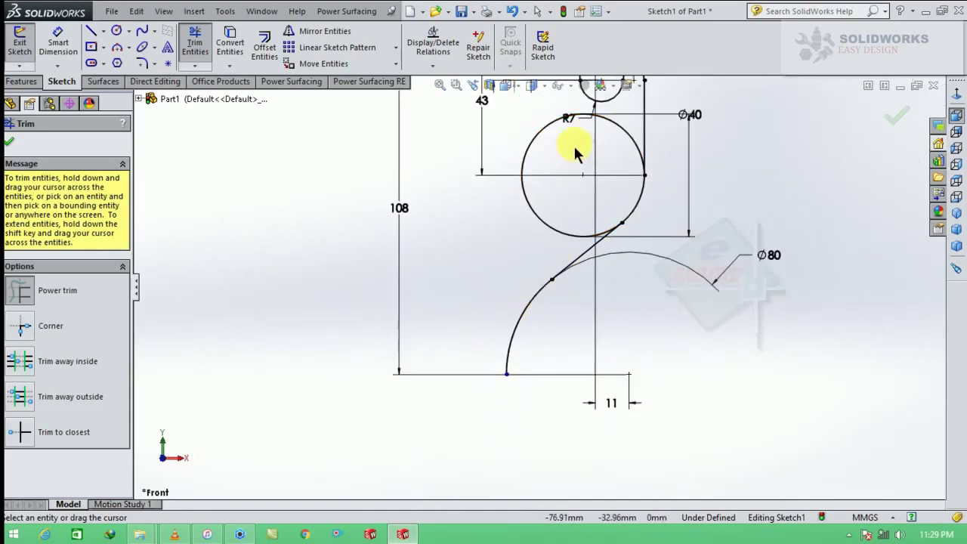
drag(522, 189, 579, 190)
scroll(581, 230, up, 3)
scroll(586, 147, down, 4)
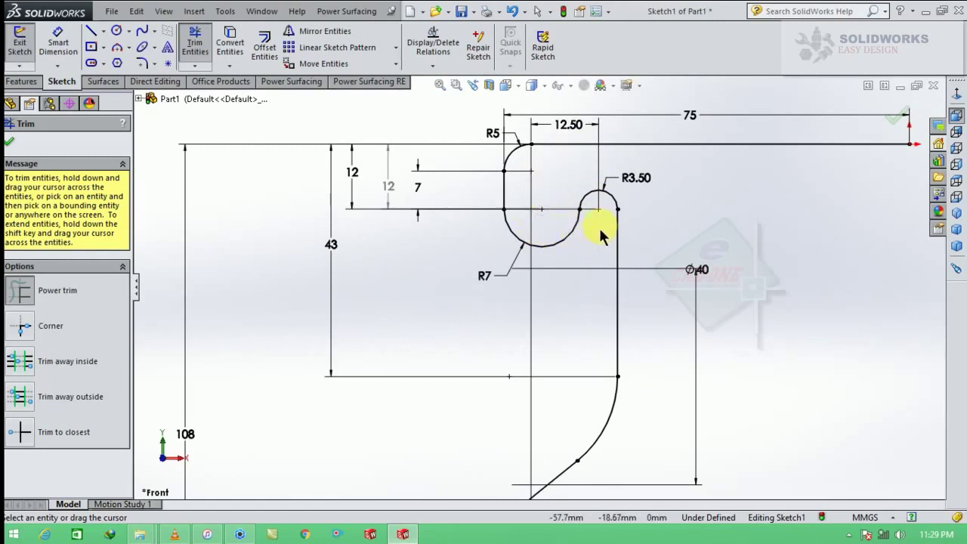
scroll(575, 283, up, 6)
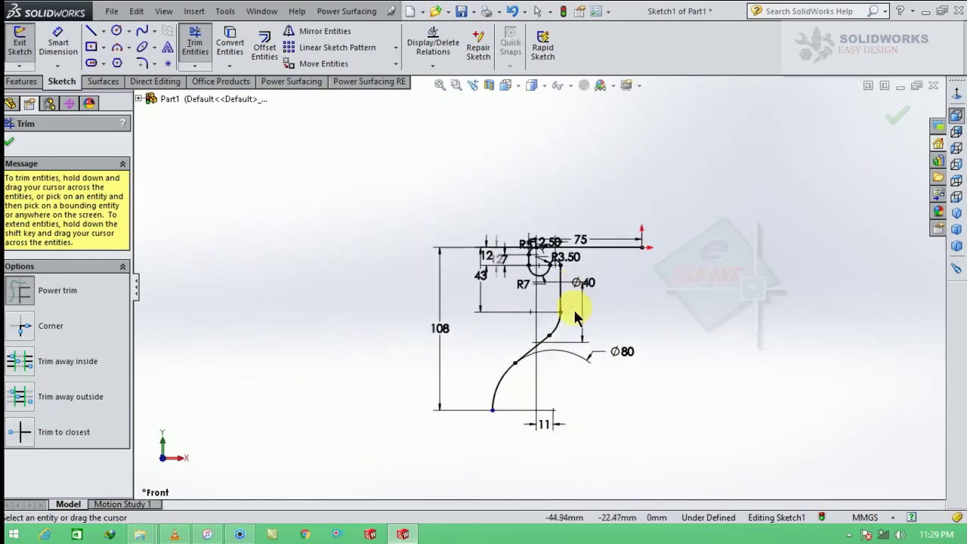
key(Escape)
Step: Offset the whole profile chain by 15 mm, reversed toward the right side of the profile
scroll(533, 336, down, 4)
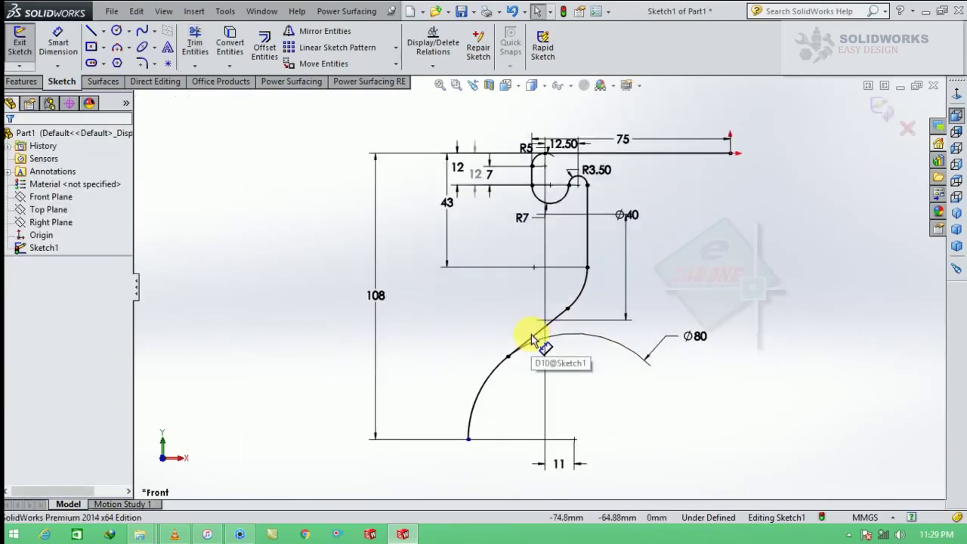
click(264, 45)
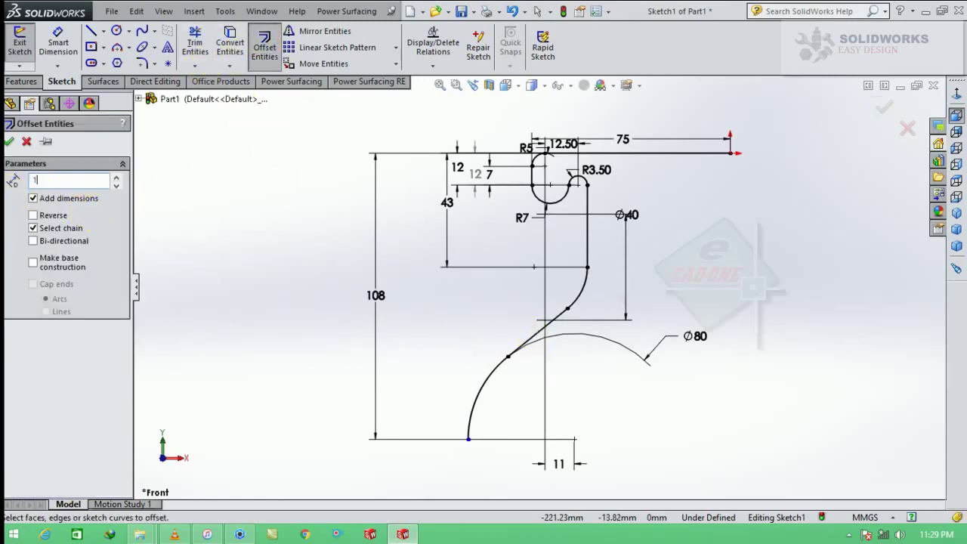
click(497, 372)
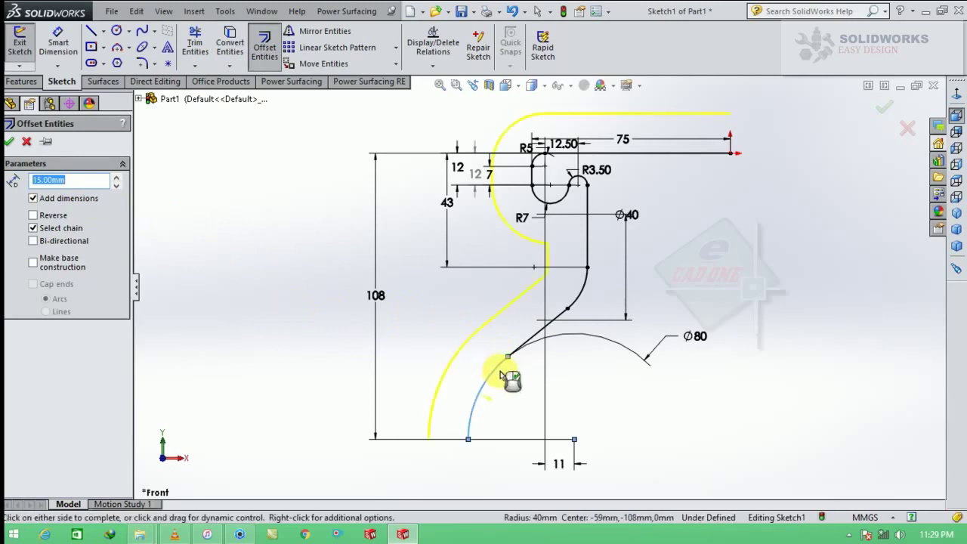
click(34, 217)
scroll(514, 308, down, 2)
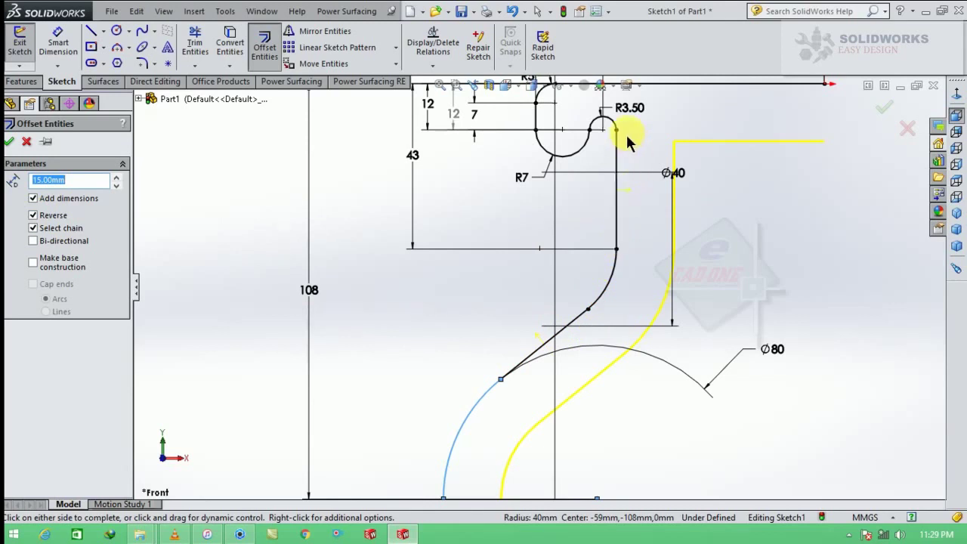
click(11, 142)
Step: Delete the horizontal line of the offset chain
scroll(674, 186, up, 3)
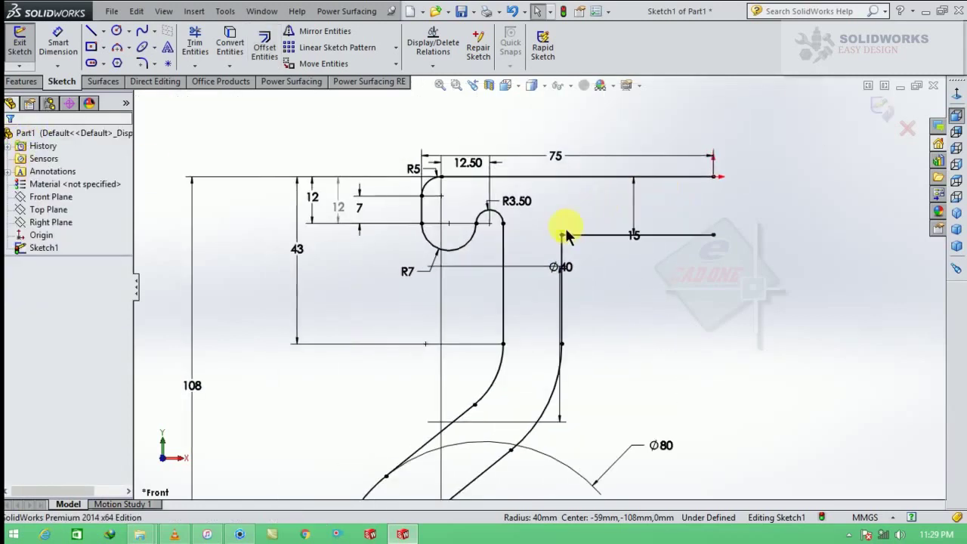
click(589, 235)
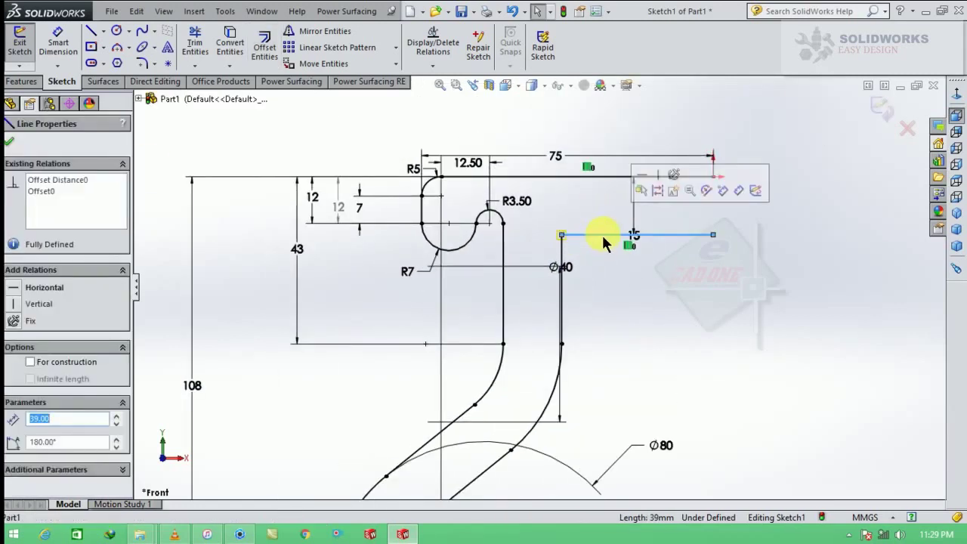
key(Delete)
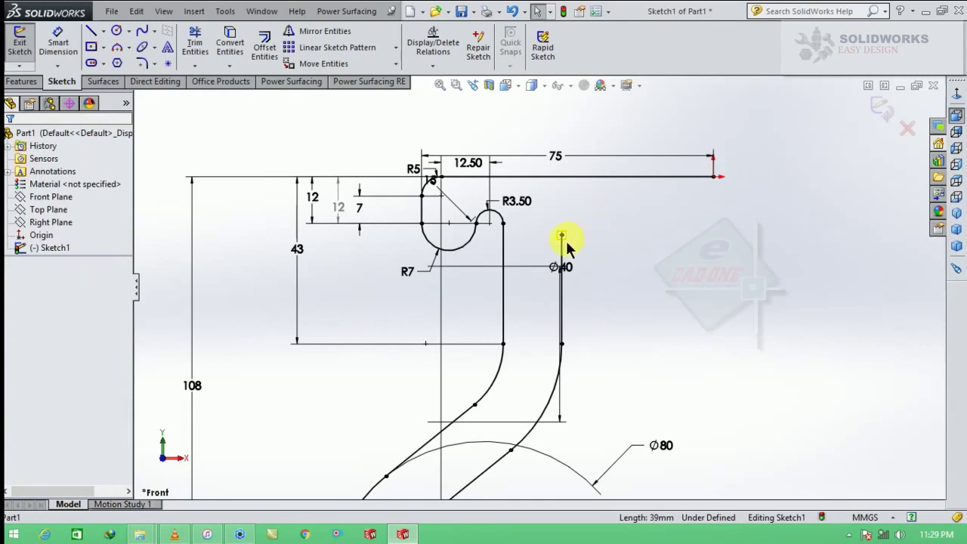
Step: Extend the offset chain's vertical line up to the top horizontal line
click(195, 66)
click(198, 91)
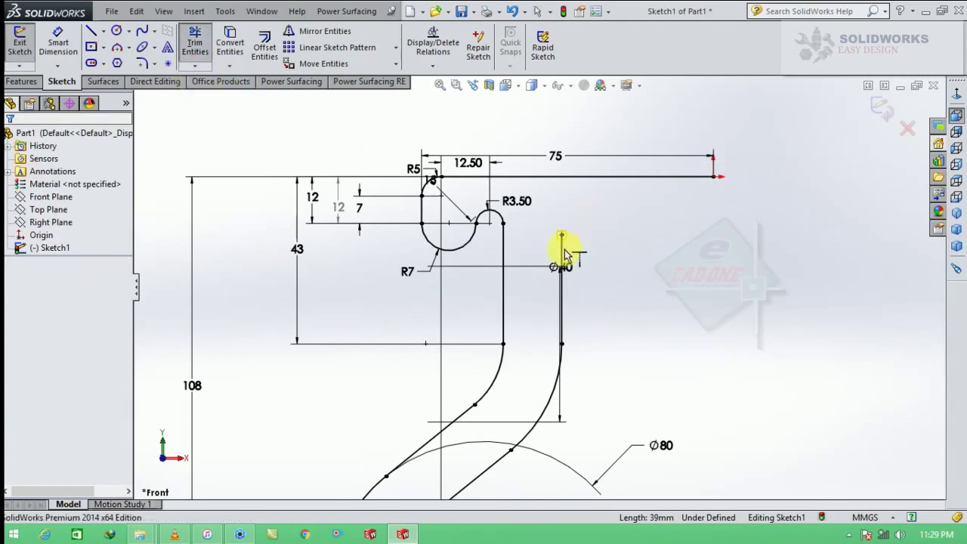
click(561, 249)
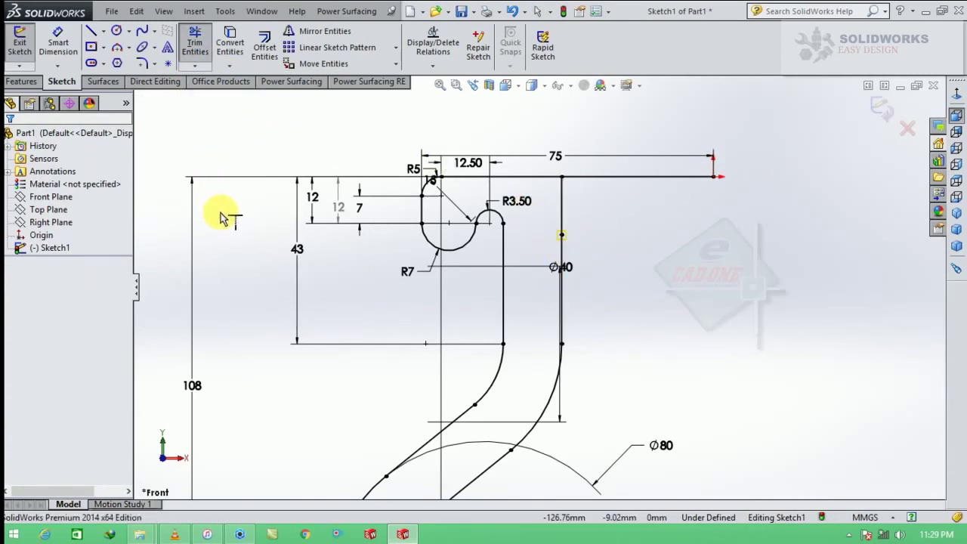
key(Escape)
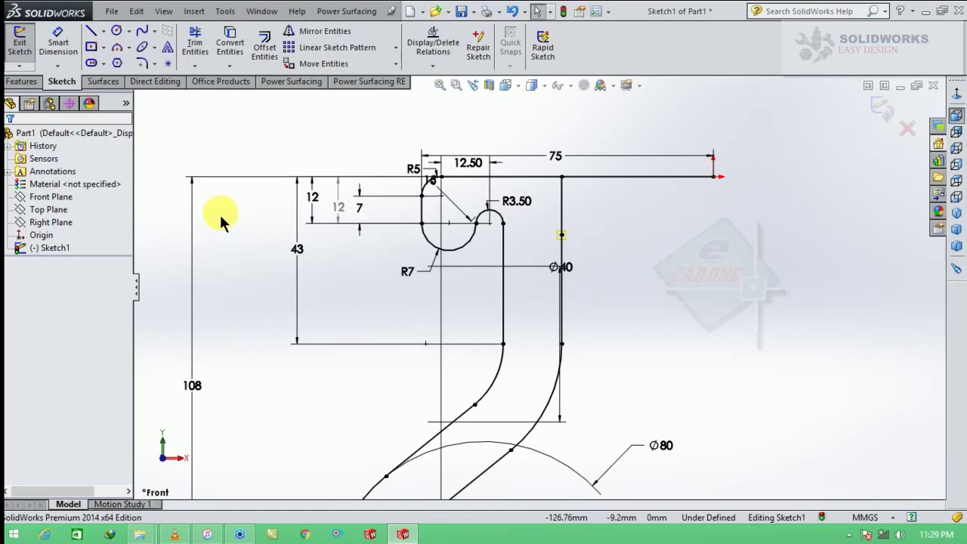
Step: Sketch a nearly horizontal line about 54.1 mm long leftward from the centre of the R5 arc
click(91, 32)
scroll(457, 201, up, 2)
scroll(475, 216, down, 4)
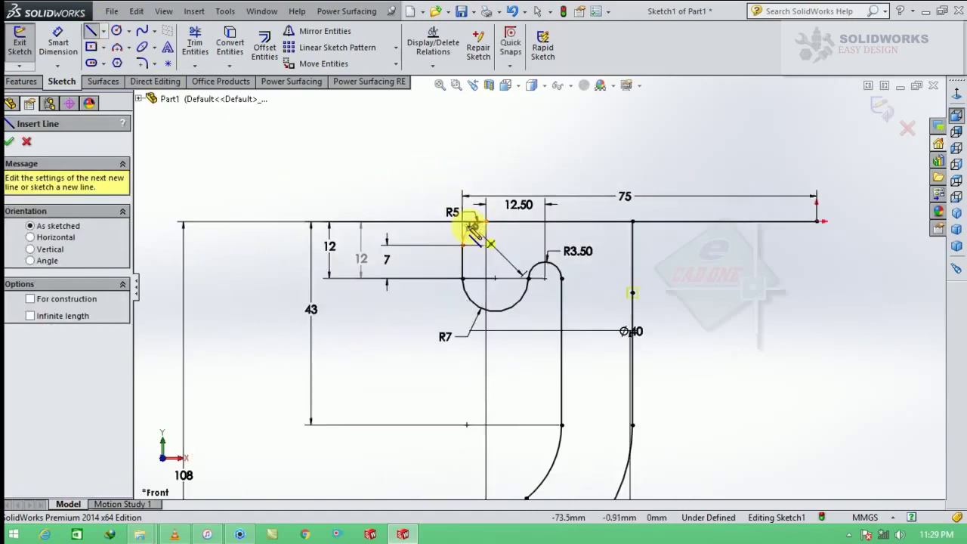
click(487, 246)
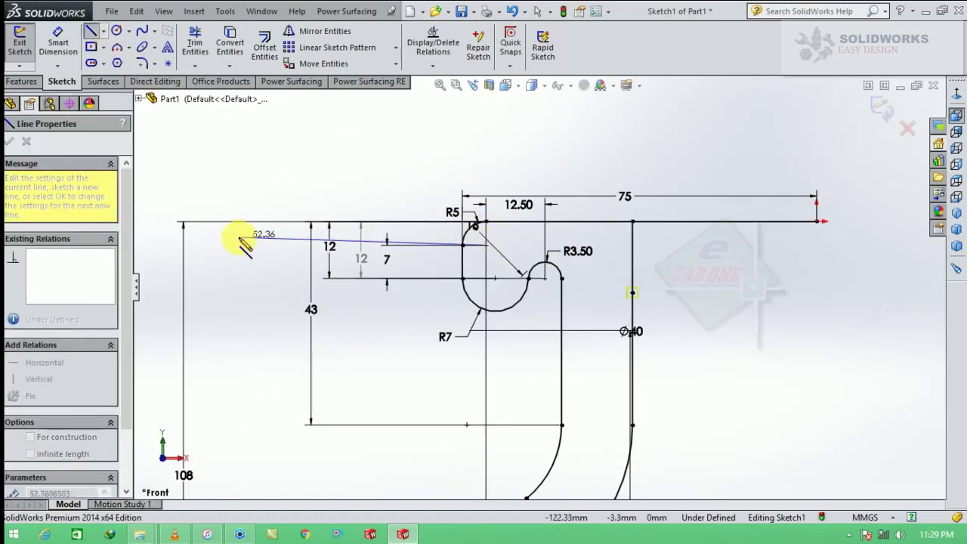
click(230, 250)
key(Escape)
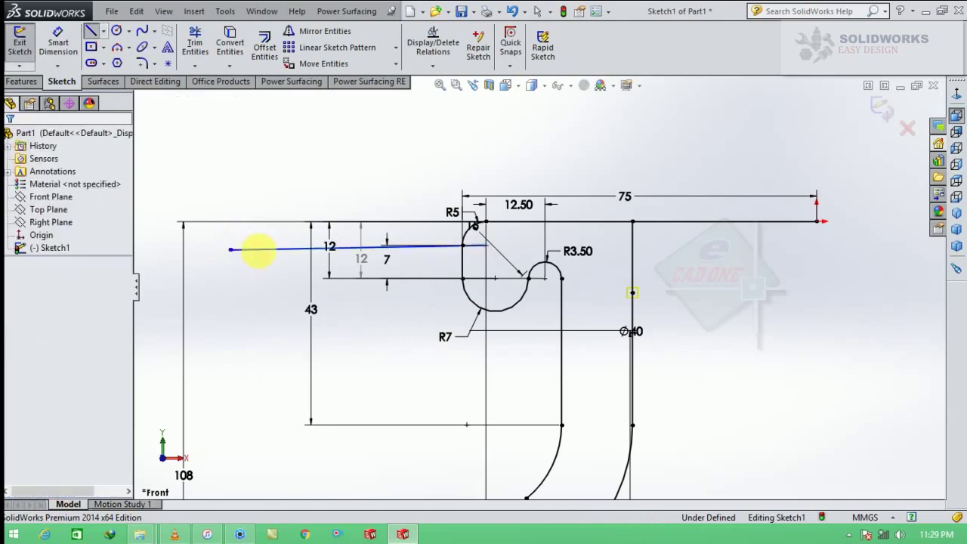
Step: Make the line drawn from the R5 arc's centre horizontal
click(300, 245)
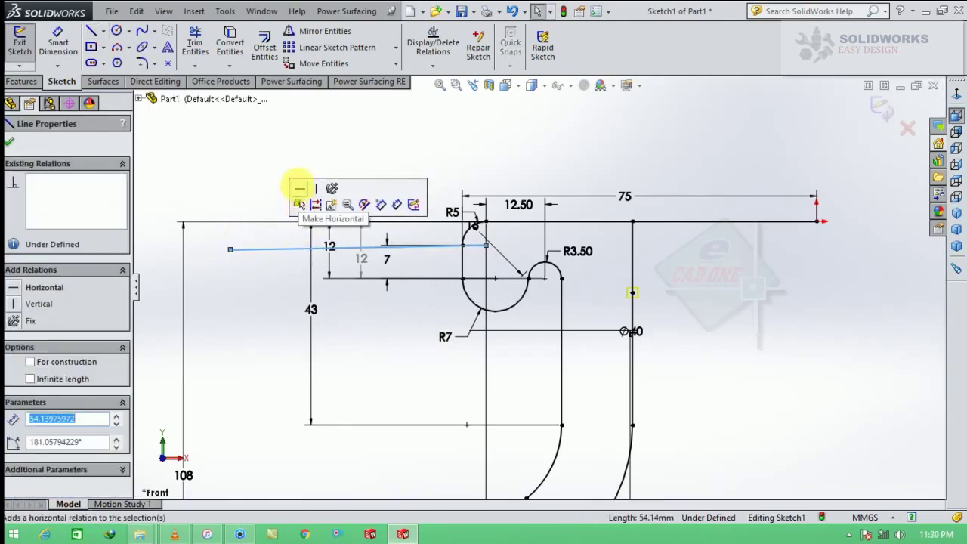
click(300, 190)
key(Escape)
Step: Dimension the horizontal distance from the new line's left end to the origin as 143 mm
click(73, 58)
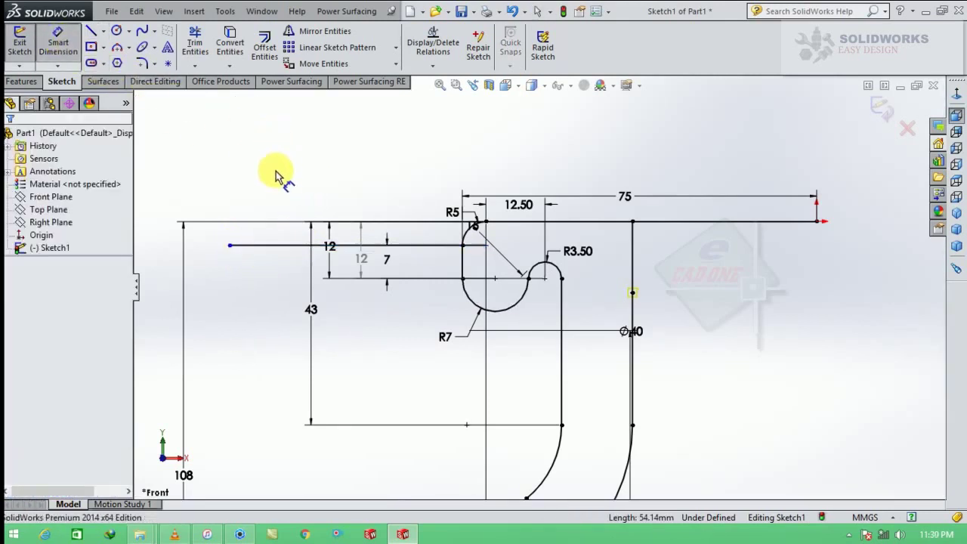
click(230, 247)
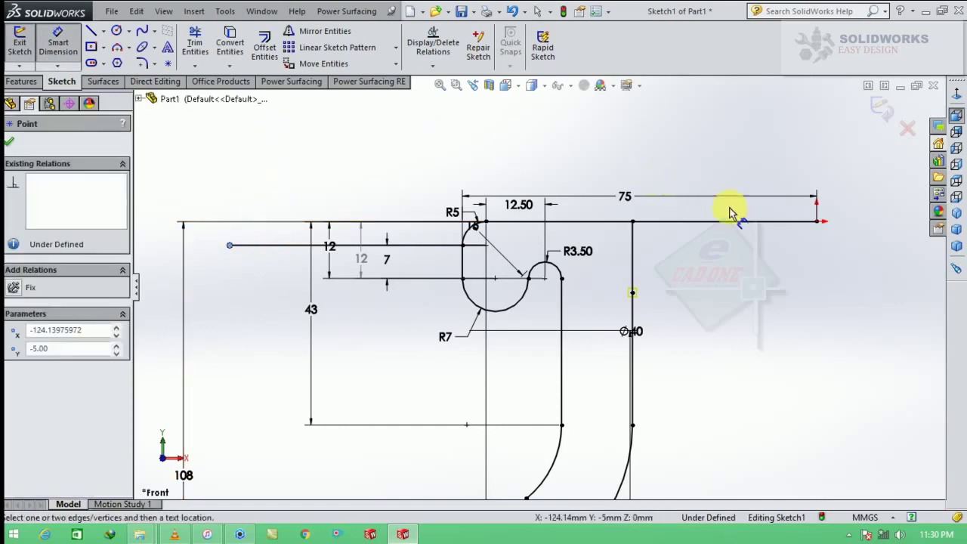
click(817, 221)
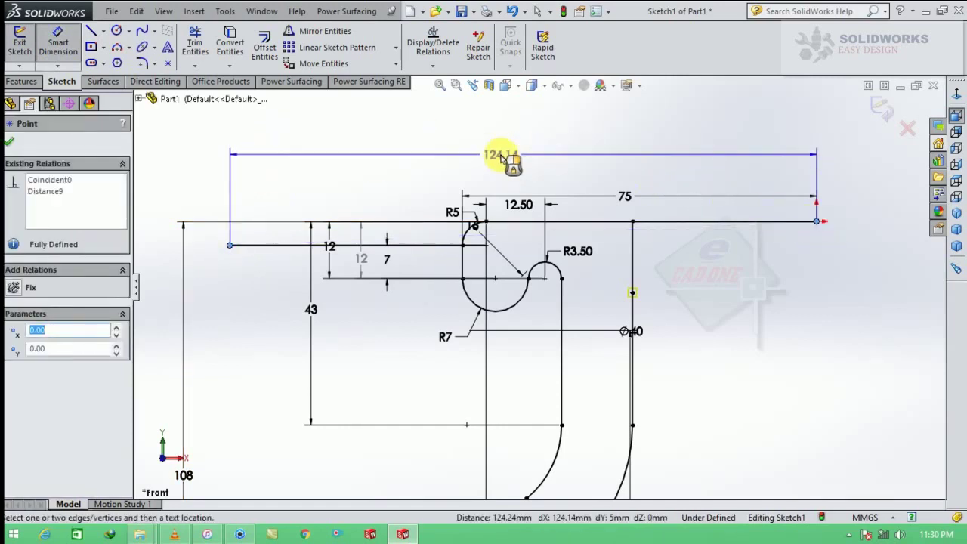
click(501, 160)
key(Return)
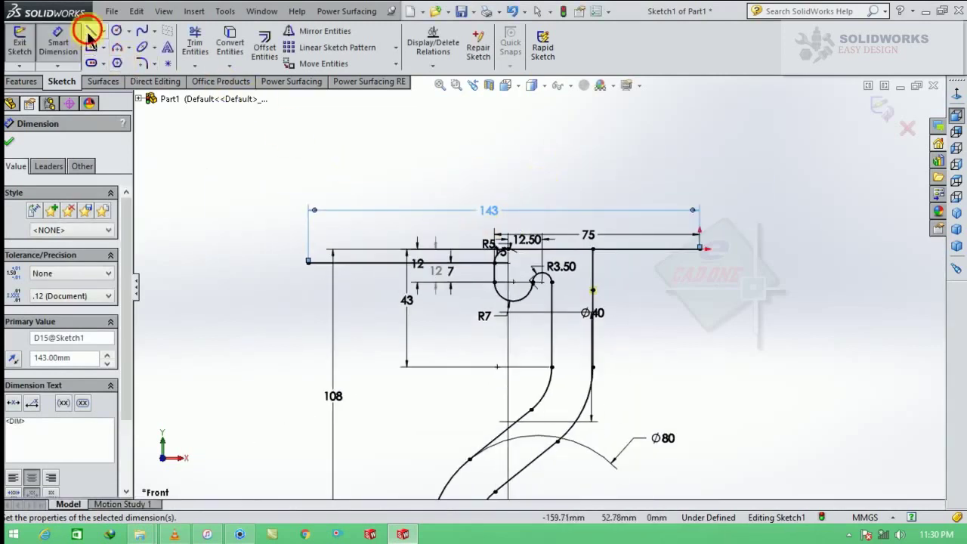
Step: Sketch a vertical line about 21.7 mm down from the new line's left end, then a horizontal line rightward past the offset profile
click(90, 31)
click(308, 263)
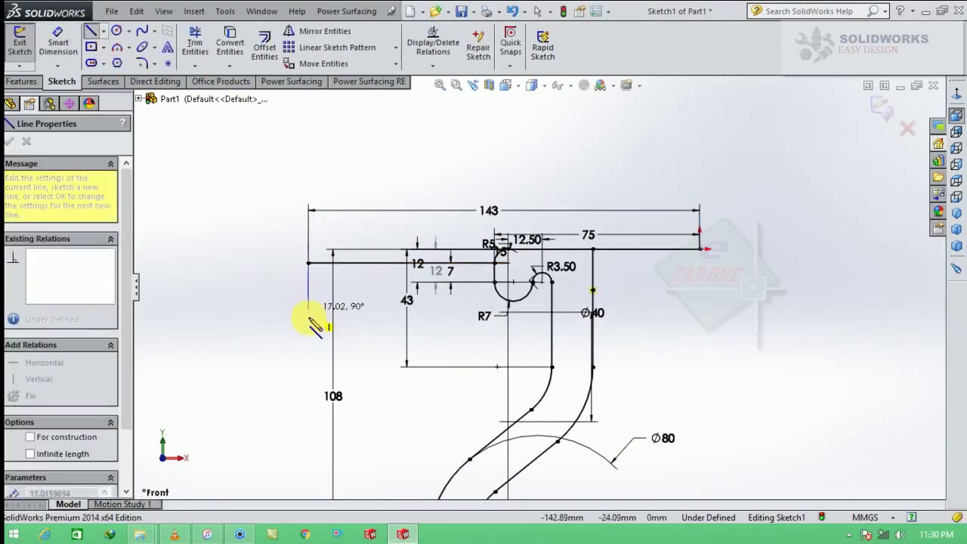
click(308, 322)
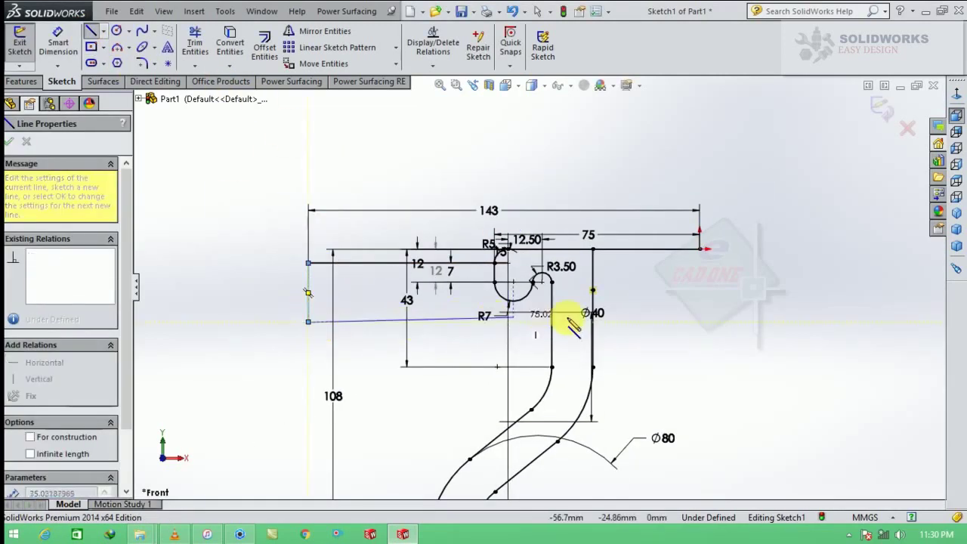
click(612, 322)
key(Escape)
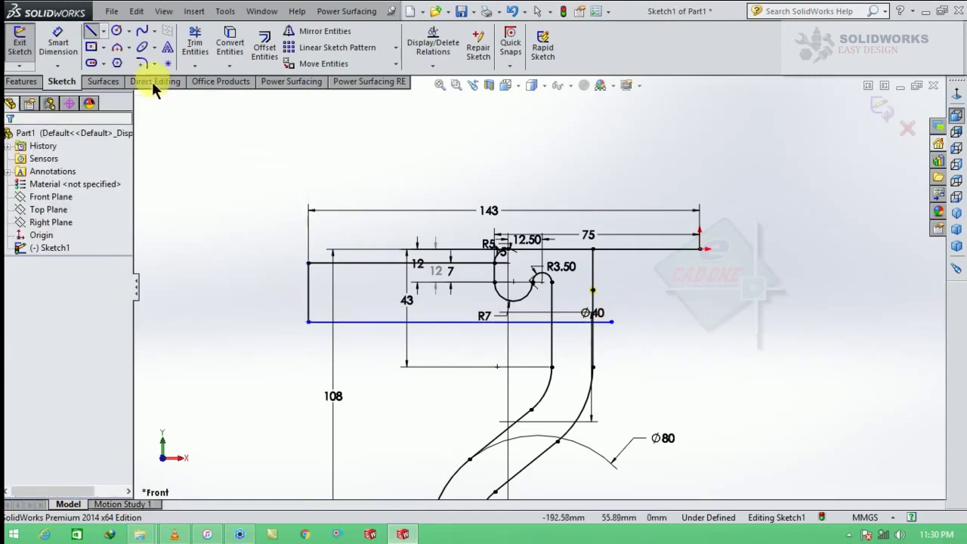
Step: Dimension the short vertical line at the far left as 25 mm
click(58, 44)
click(308, 279)
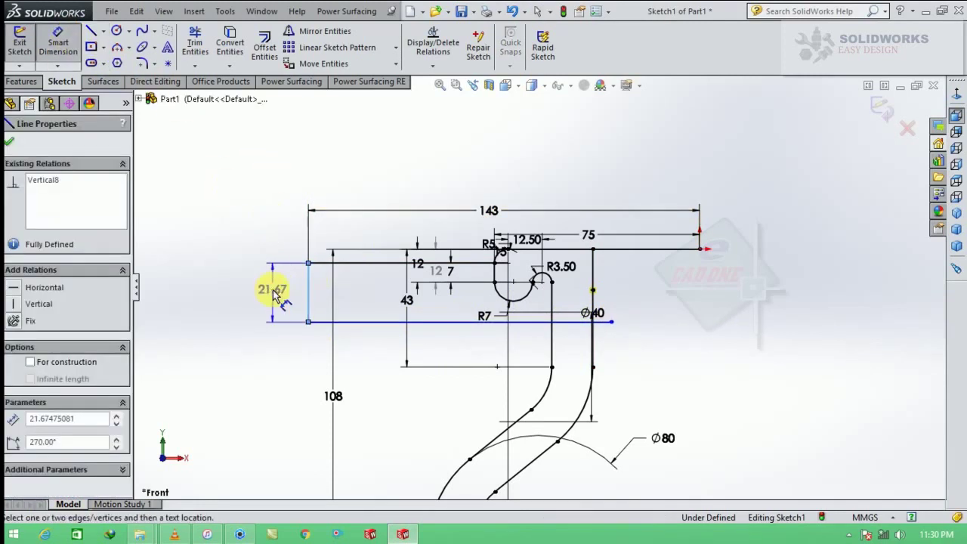
click(269, 292)
text(25)
key(Return)
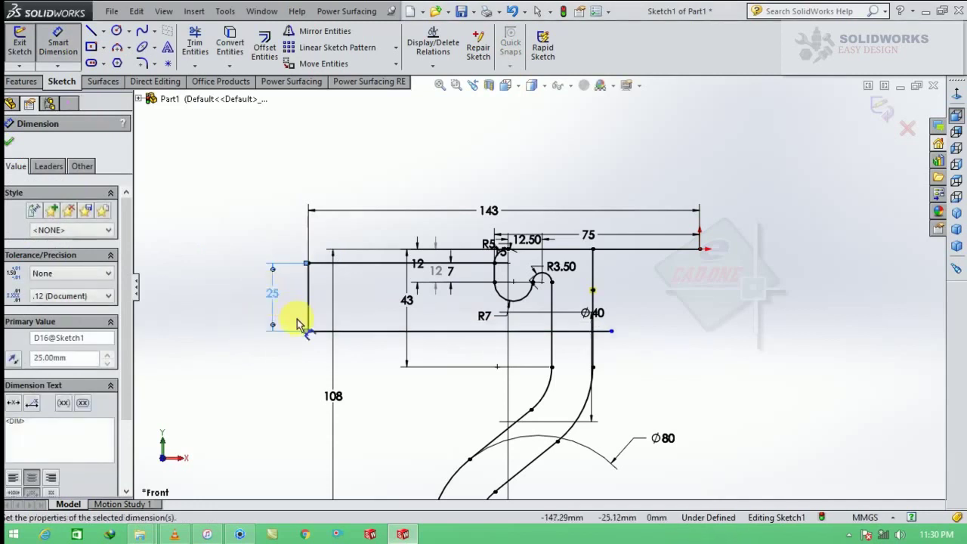
key(Escape)
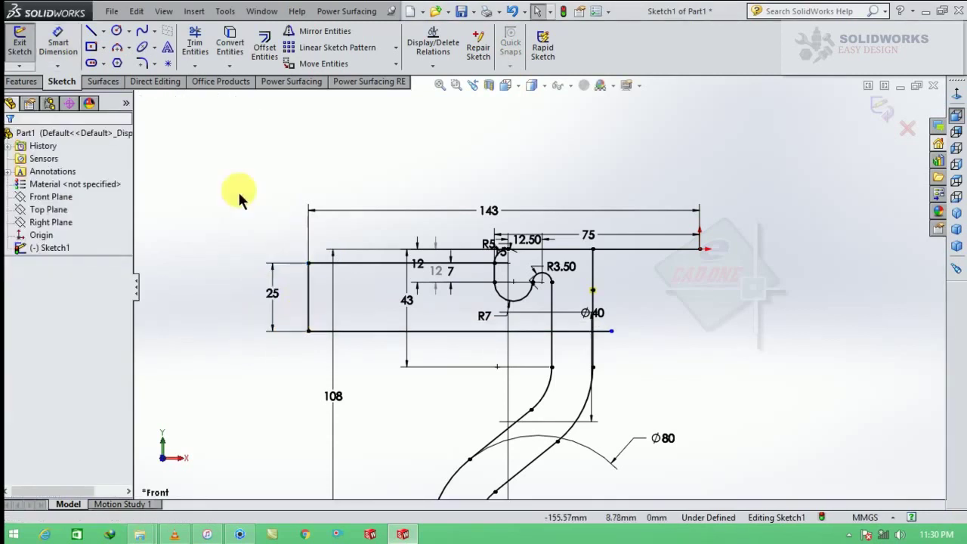
Step: Trim the arm's lower line back to the inner vertical line and remove the top line's segment between the outer profile and the origin
click(195, 43)
scroll(565, 334, down, 3)
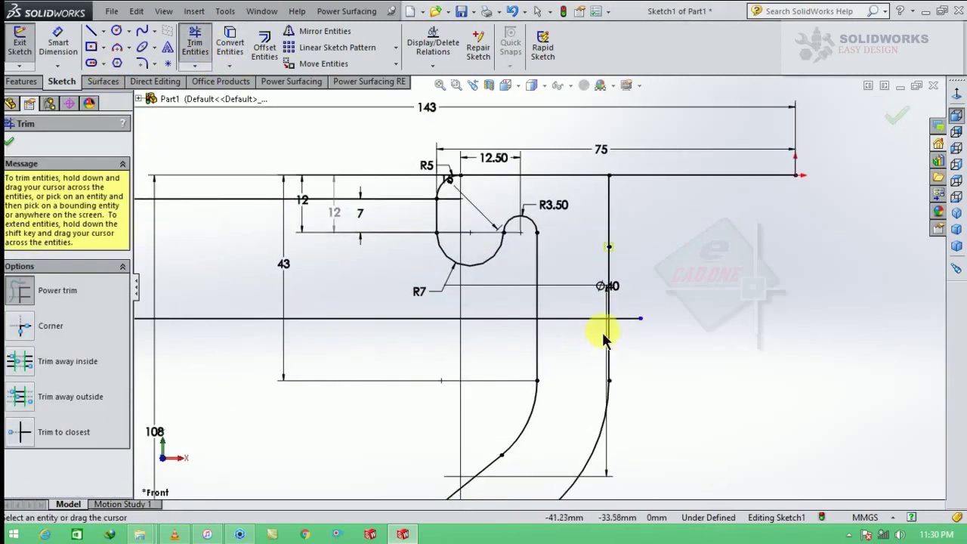
drag(570, 300, 578, 362)
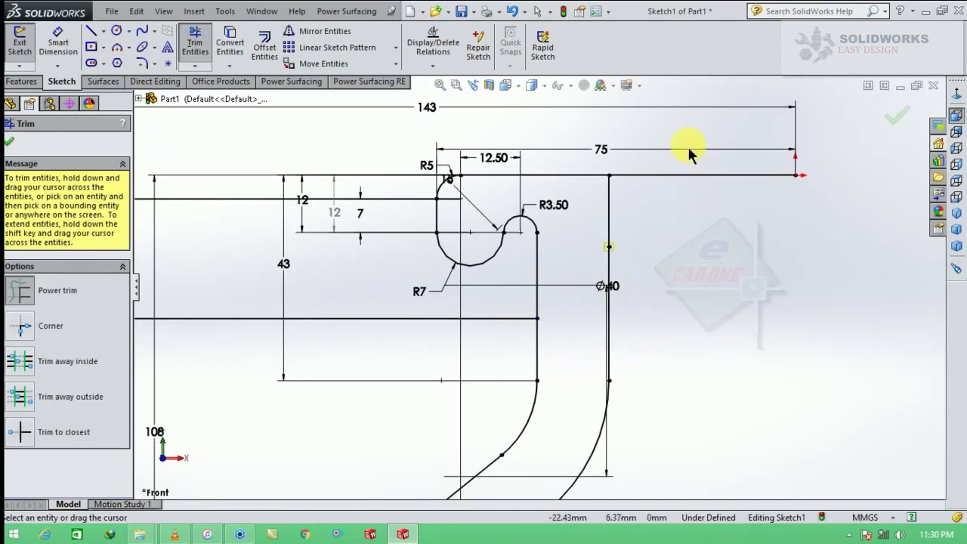
drag(682, 139, 682, 252)
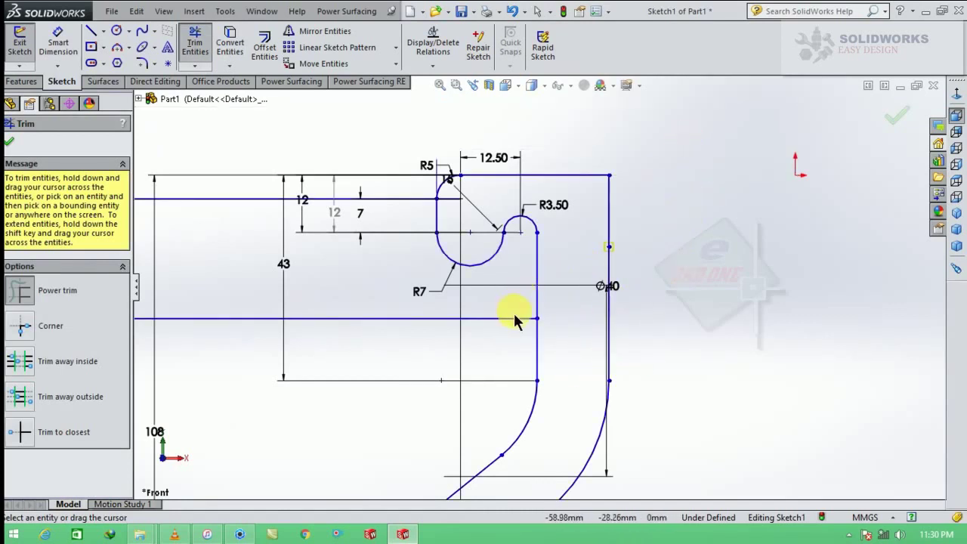
scroll(513, 321, up, 1)
scroll(473, 228, down, 2)
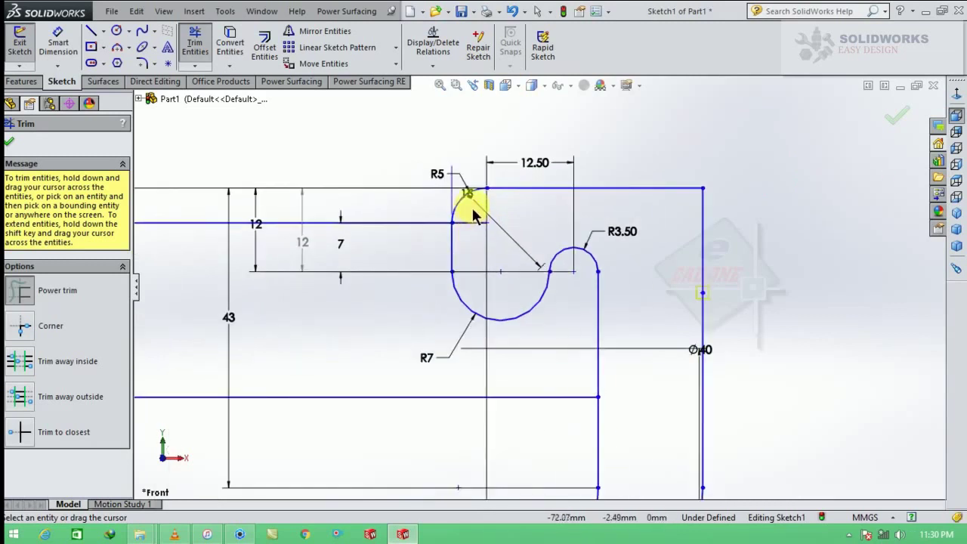
scroll(478, 242, up, 3)
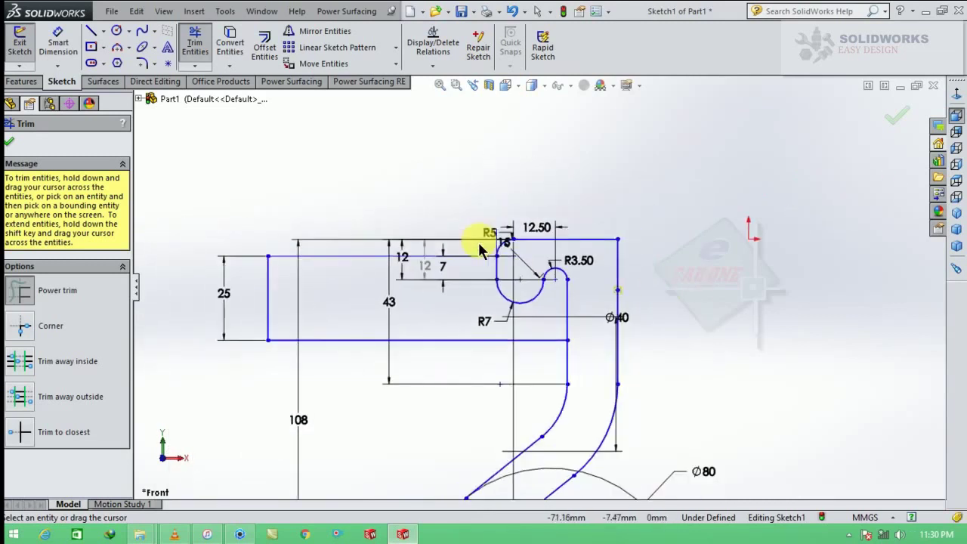
key(Escape)
Step: Sketch a horizontal line from the arm's upper-left corner to the lower end of the R5 arc
click(90, 31)
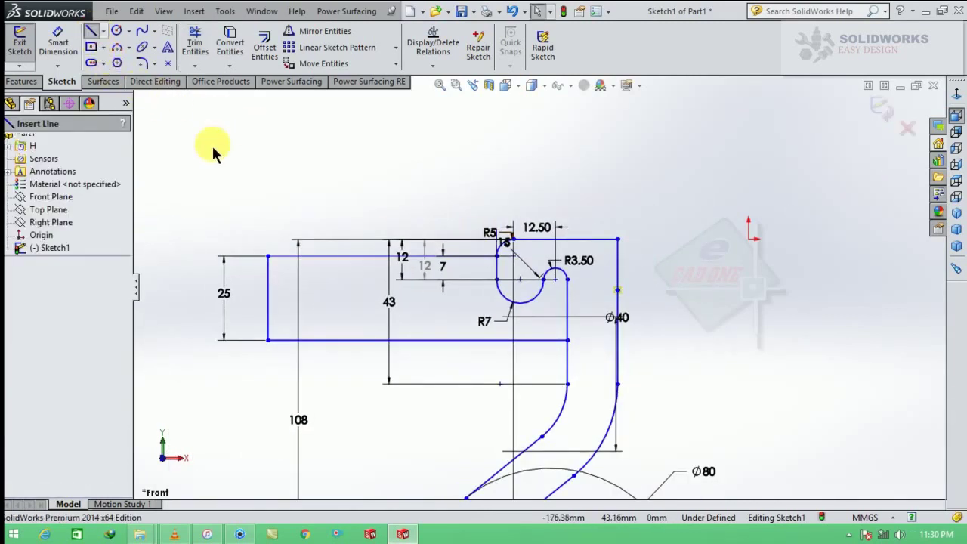
click(268, 257)
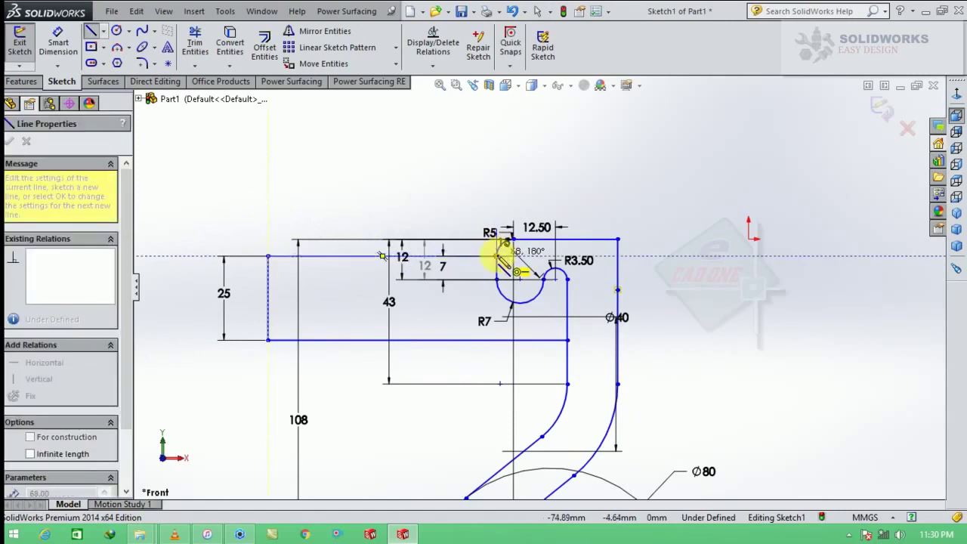
click(496, 257)
key(Escape)
key(Escape)
Step: Sketch a line about 48.2 mm long down from the origin, constrain it vertical and make it construction geometry
scroll(529, 273, up, 4)
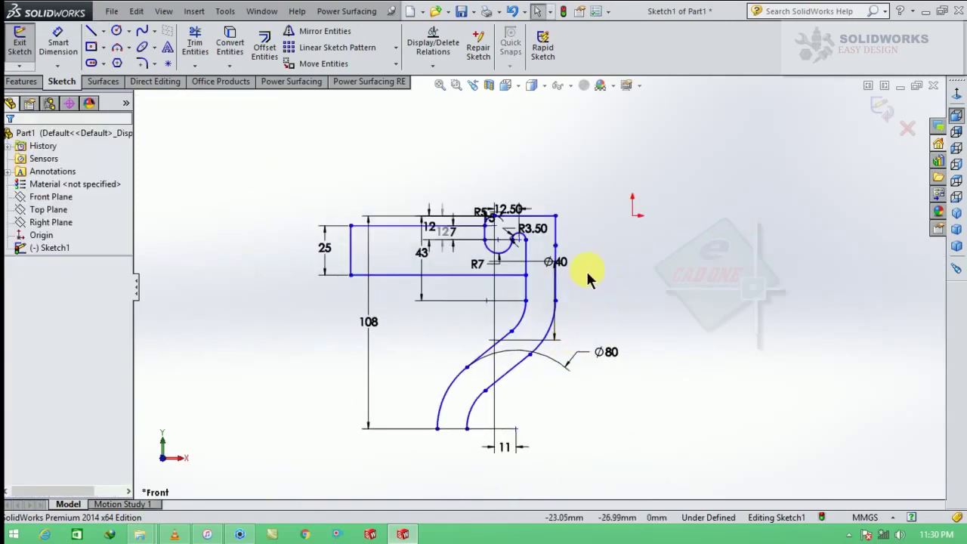
click(91, 32)
click(633, 215)
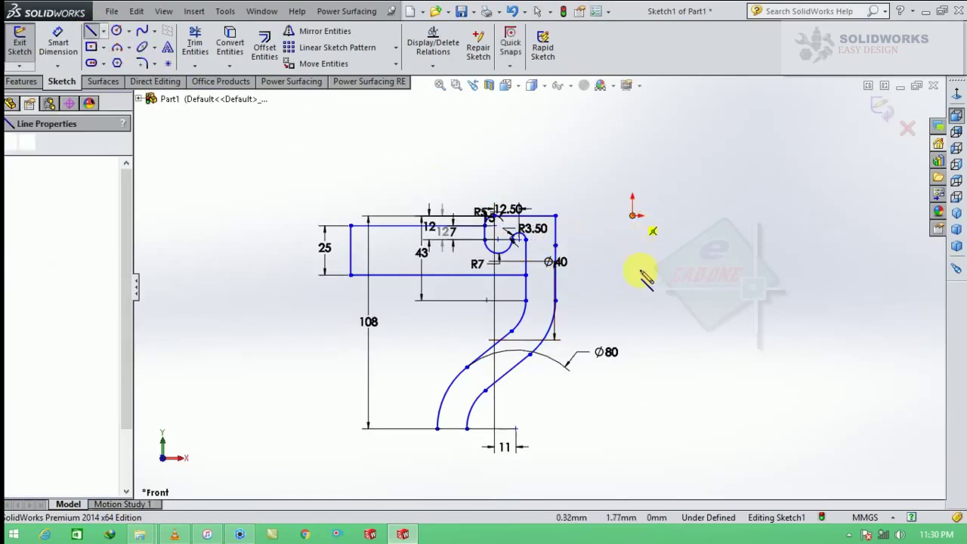
click(636, 314)
key(Escape)
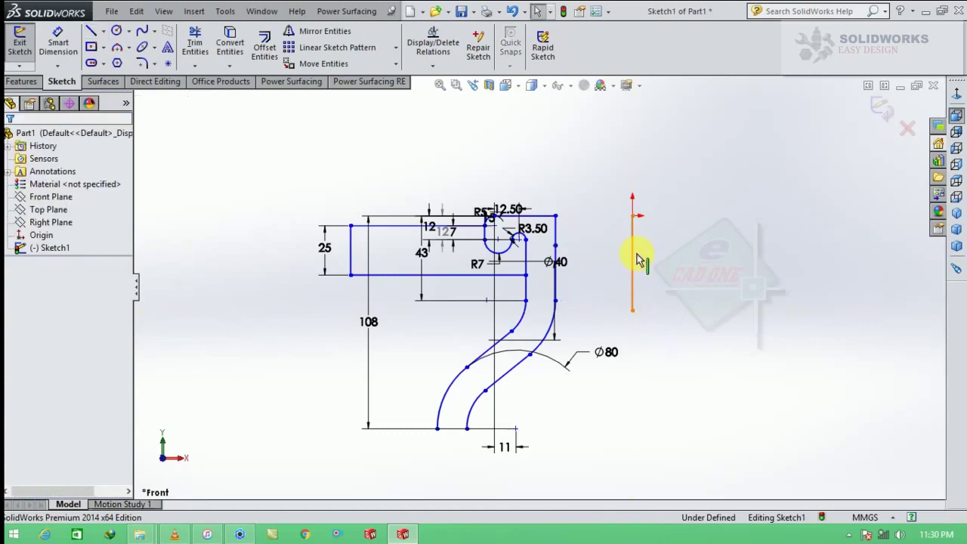
click(631, 254)
click(270, 98)
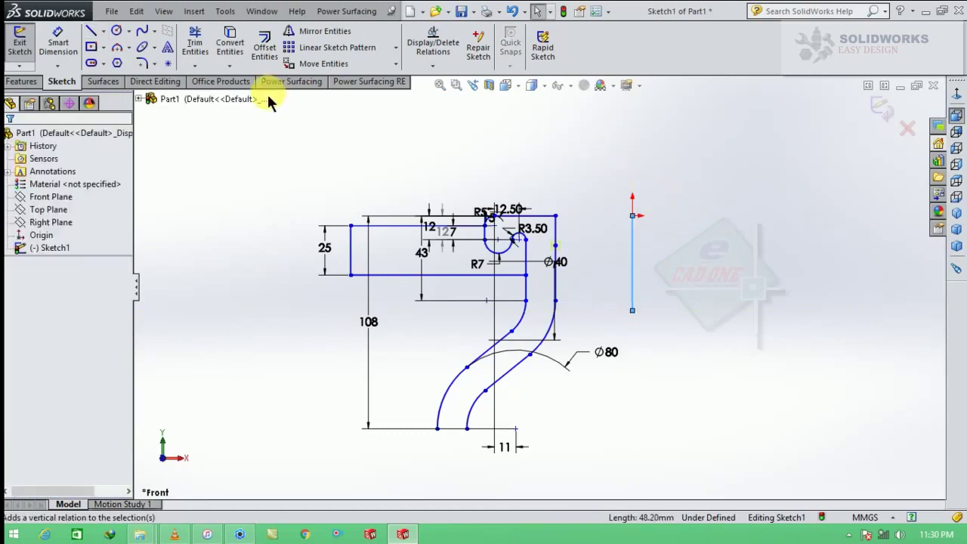
click(635, 281)
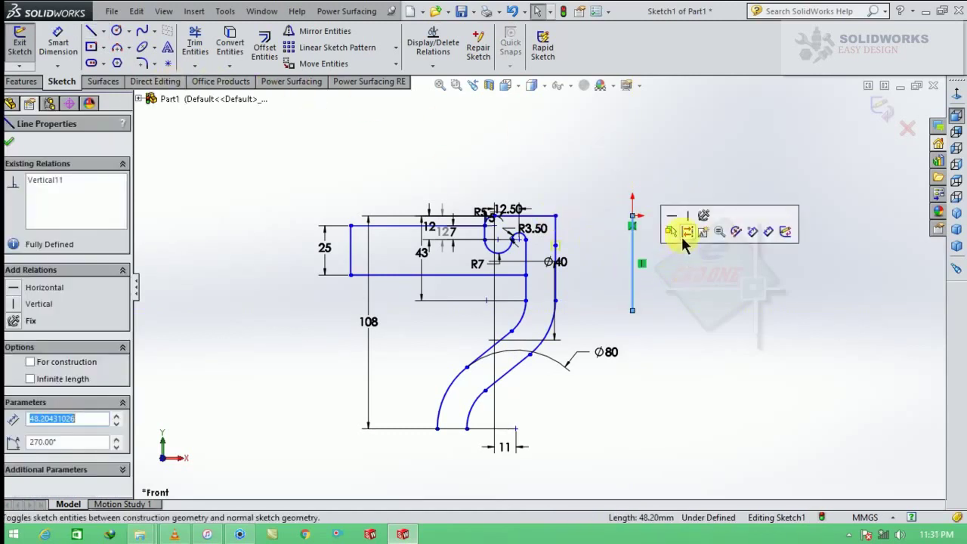
click(673, 230)
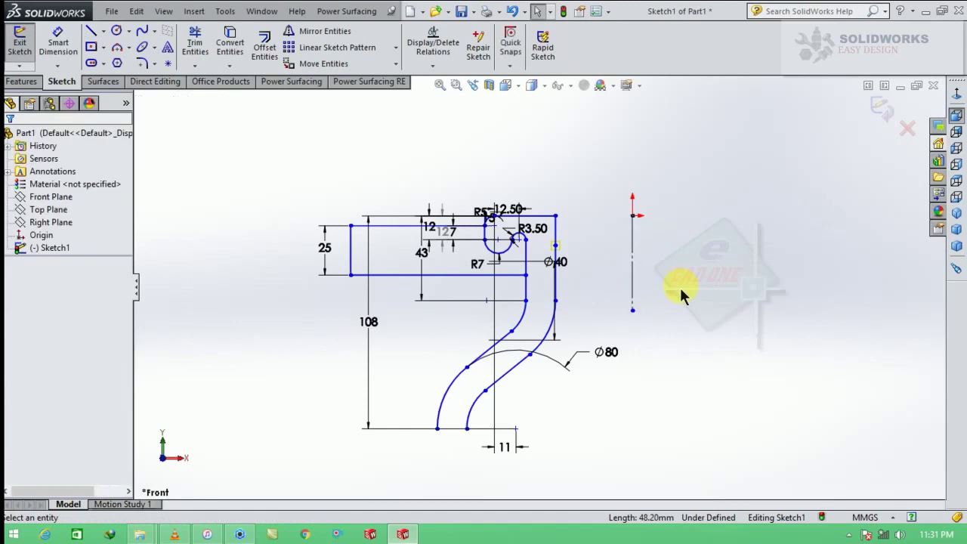
click(21, 81)
click(72, 49)
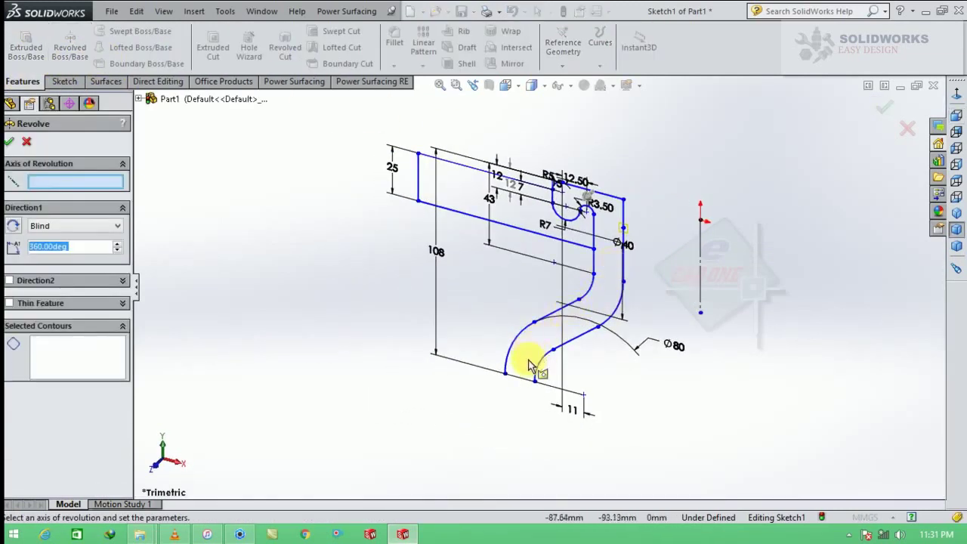
key(Escape)
Step: Close the open lower end of the curved profile with a line between its two arc endpoints
click(64, 81)
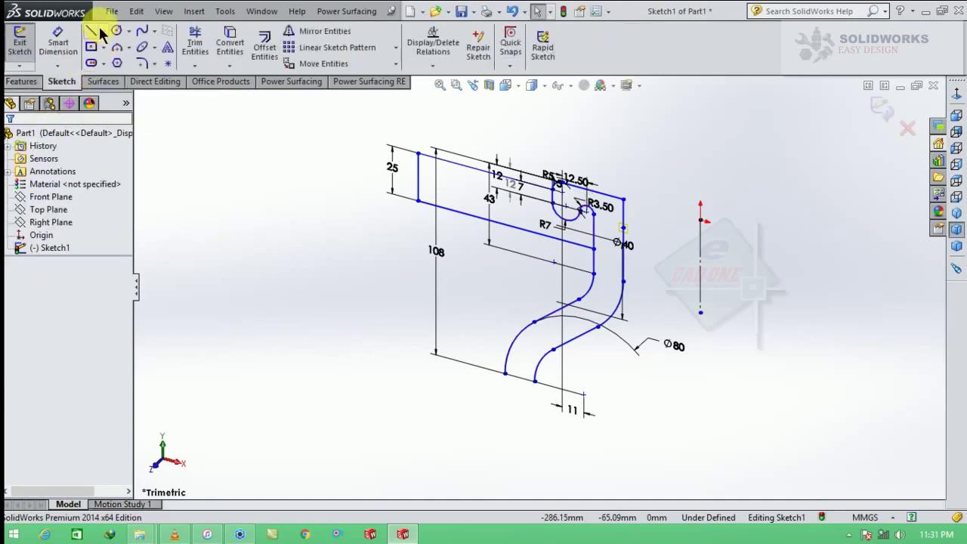
click(91, 31)
click(506, 372)
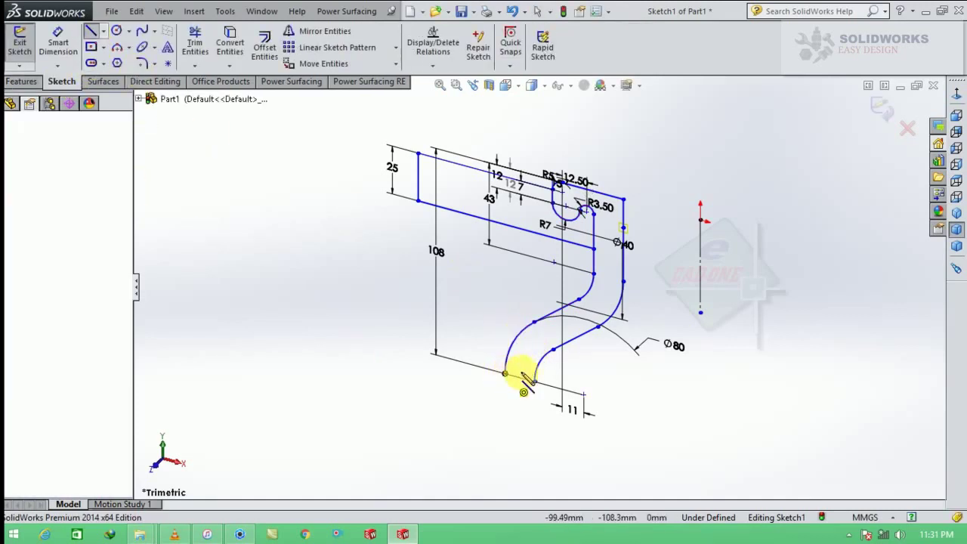
double_click(535, 382)
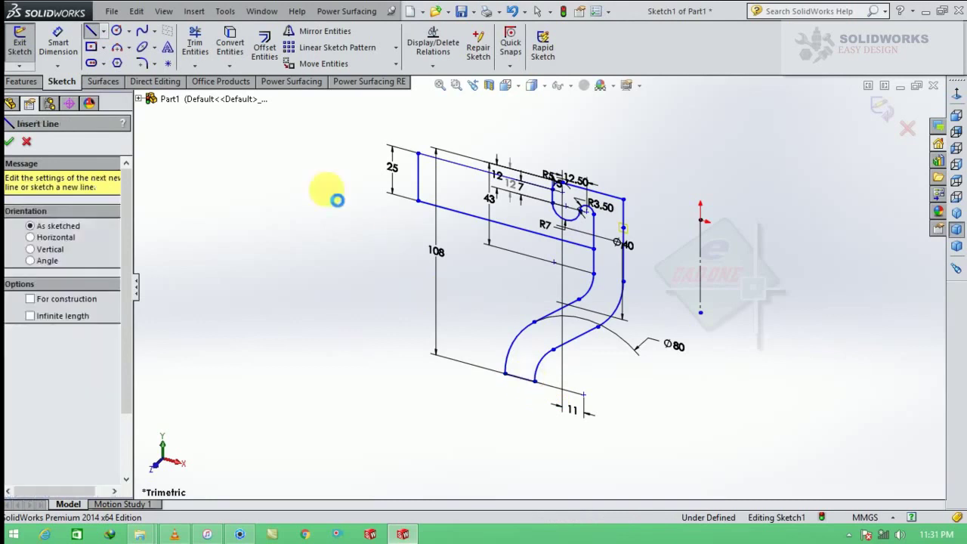
key(Escape)
Step: Revolve the curved profile region 360° about the vertical construction line as a solid, without a thin feature
click(21, 81)
click(69, 47)
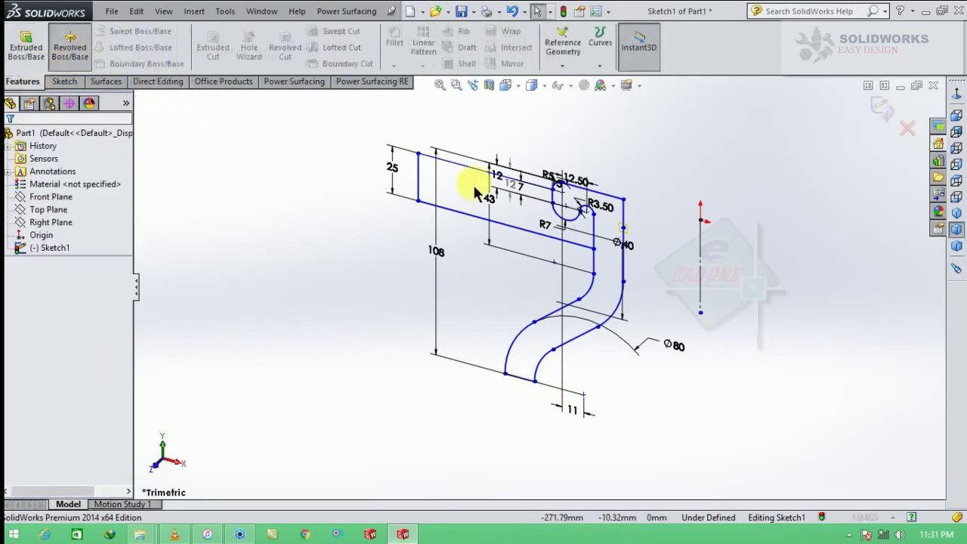
click(612, 283)
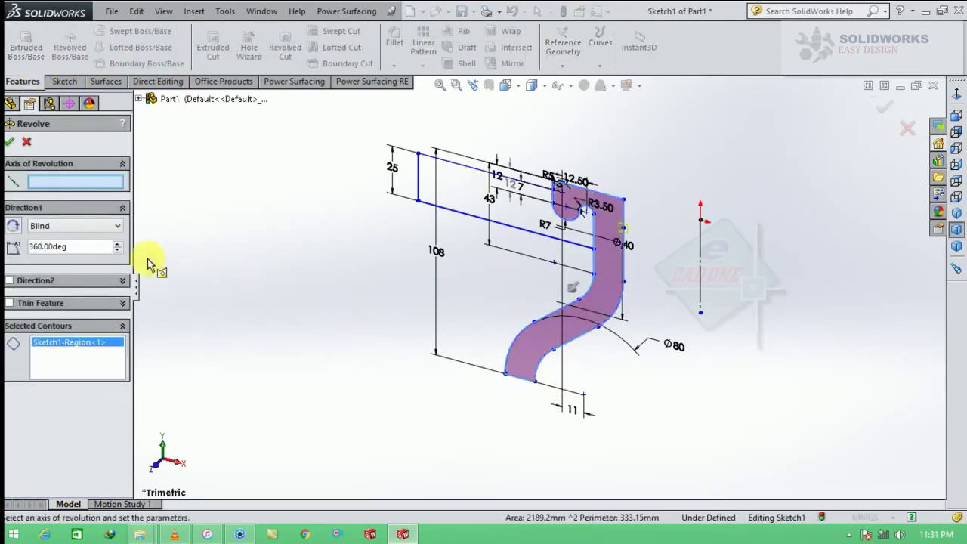
click(701, 268)
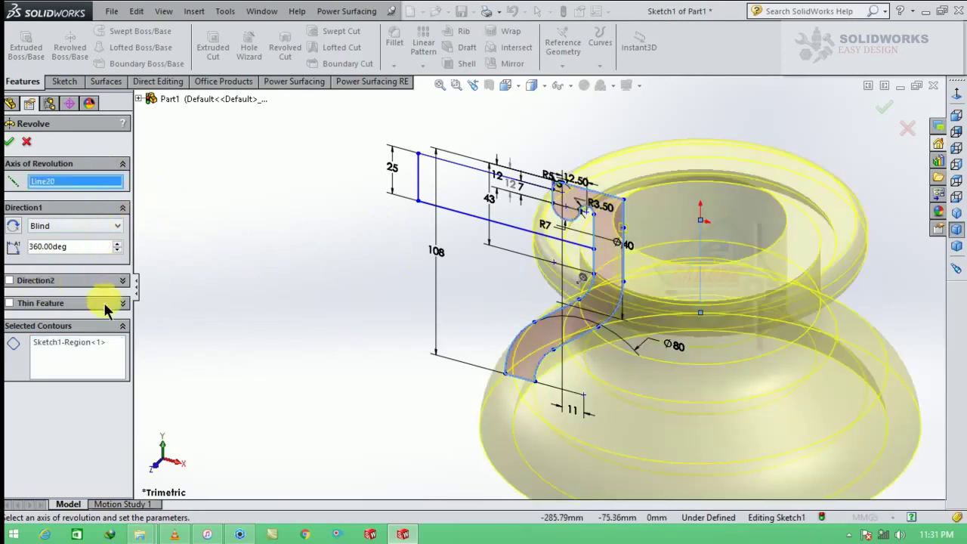
click(124, 304)
click(9, 303)
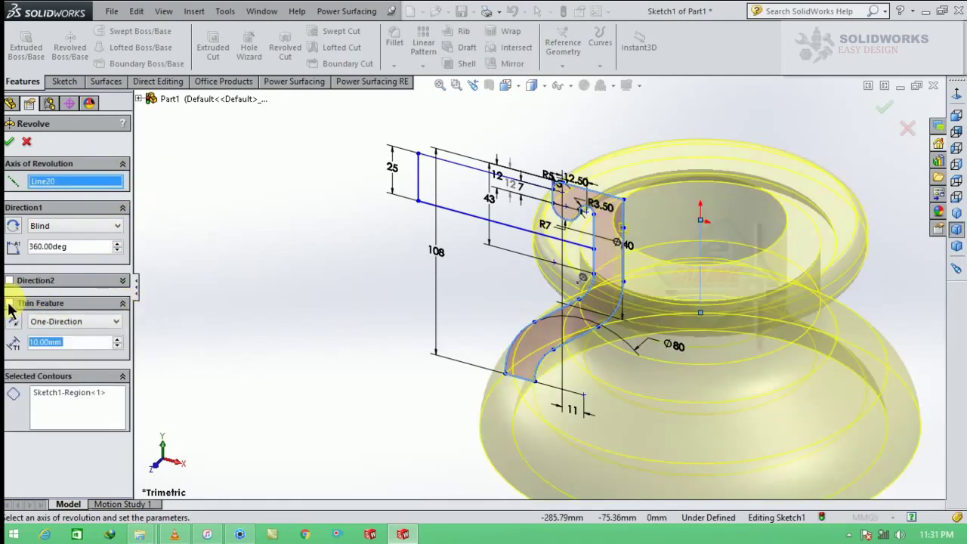
click(9, 304)
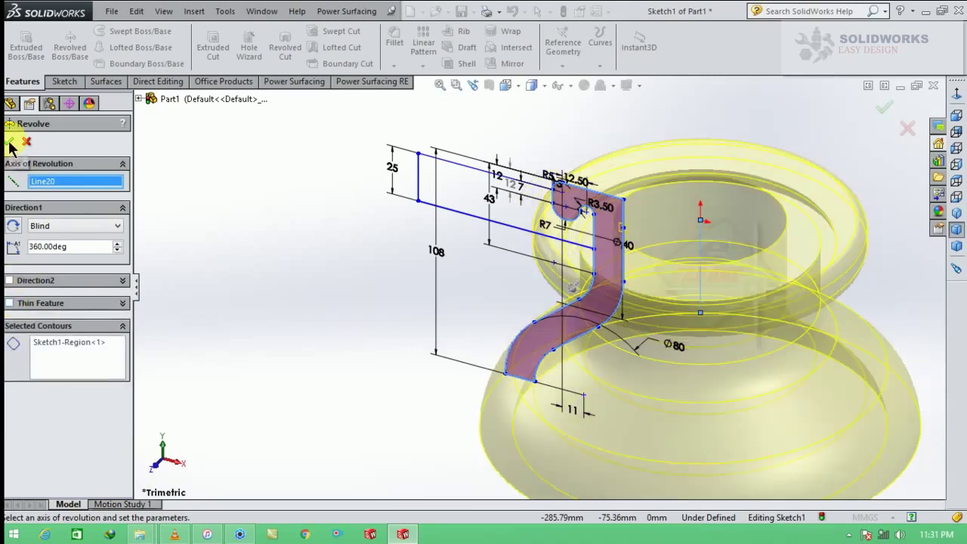
click(9, 142)
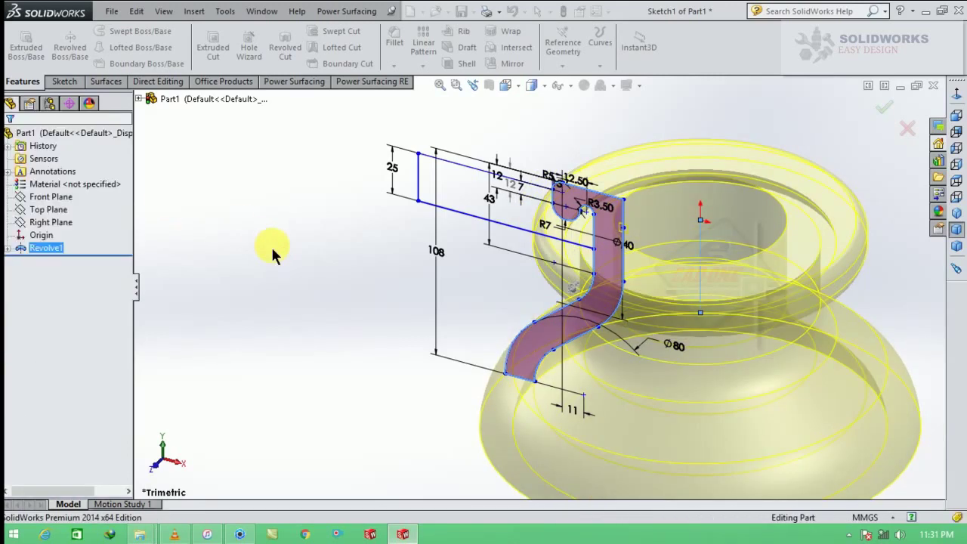
Step: Reuse Sketch1 from the first revolve to revolve the rectangular arm region 360° about the vertical construction line
scroll(410, 307, up, 2)
scroll(743, 333, down, 1)
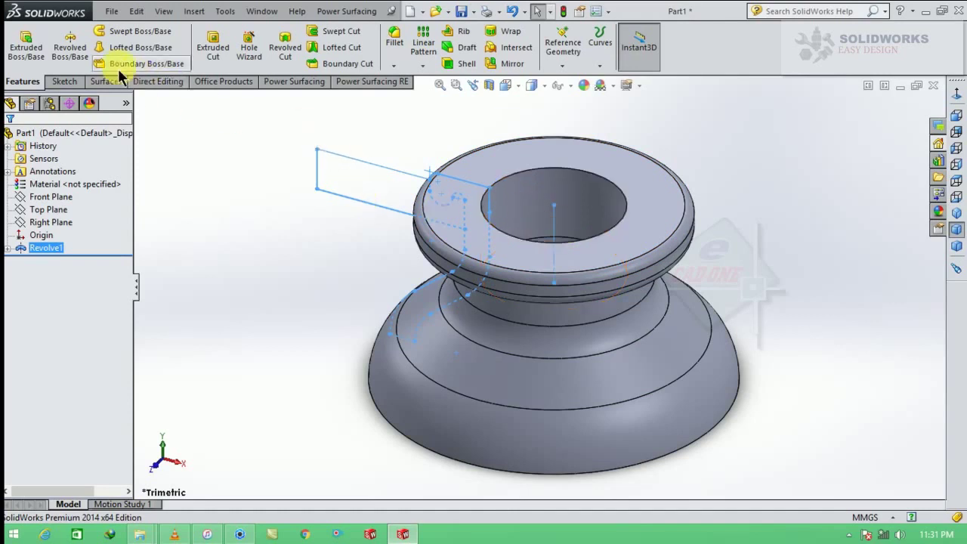
click(70, 49)
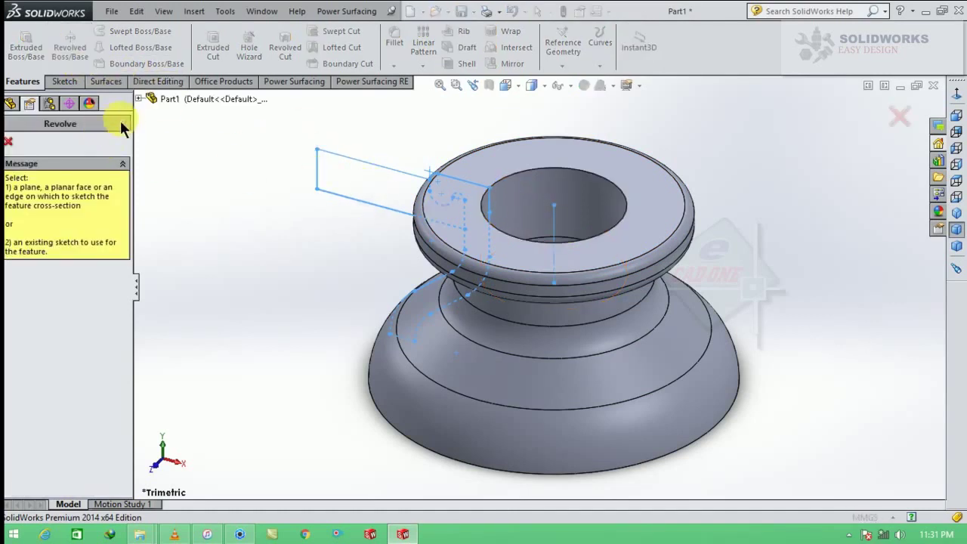
click(139, 98)
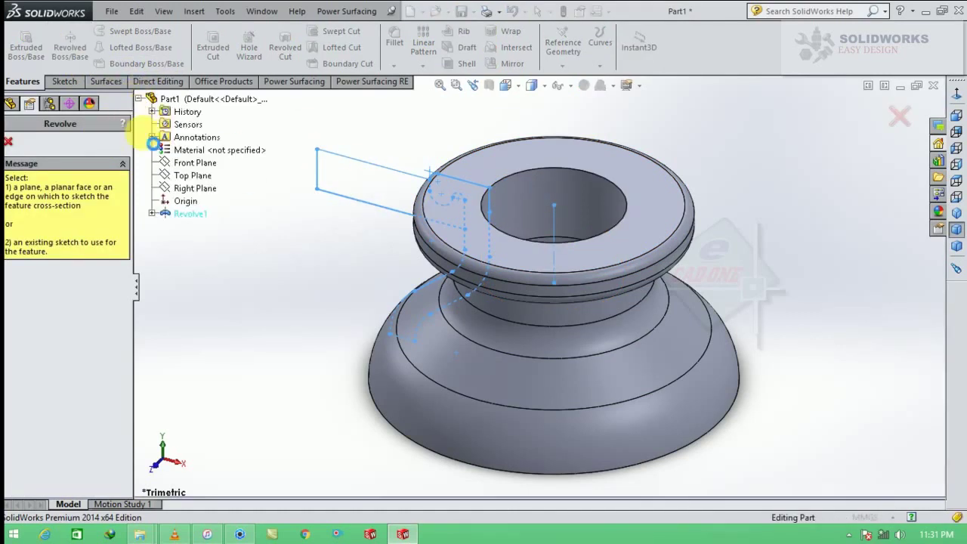
click(151, 213)
click(202, 229)
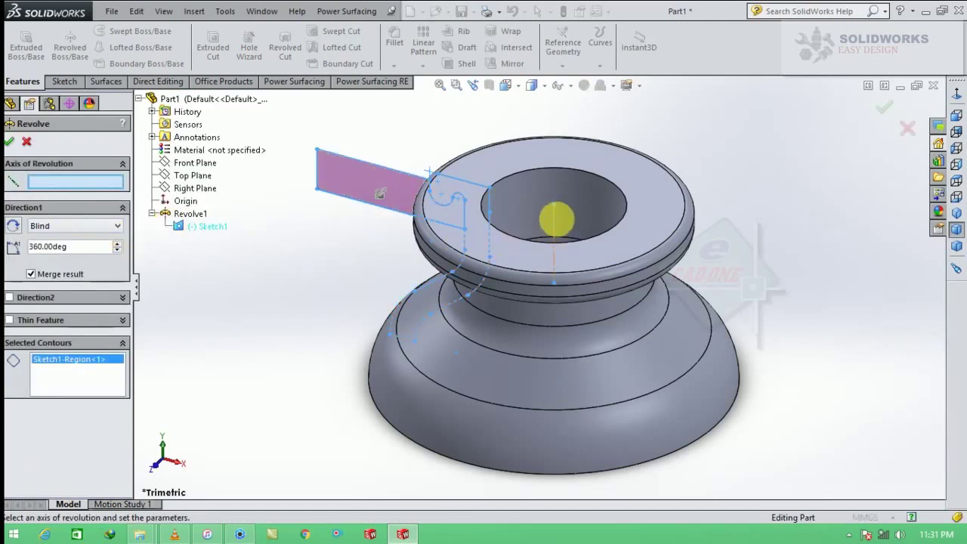
click(10, 142)
Step: Edit the disc's revolve feature and turn off Merge result so that it forms a separate body
middle_drag(280, 307, 201, 280)
click(39, 261)
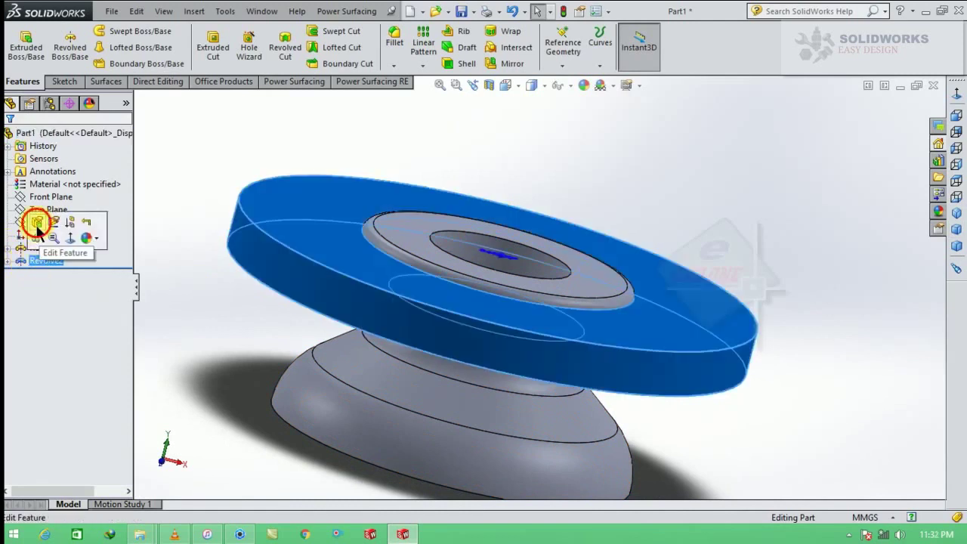
click(37, 224)
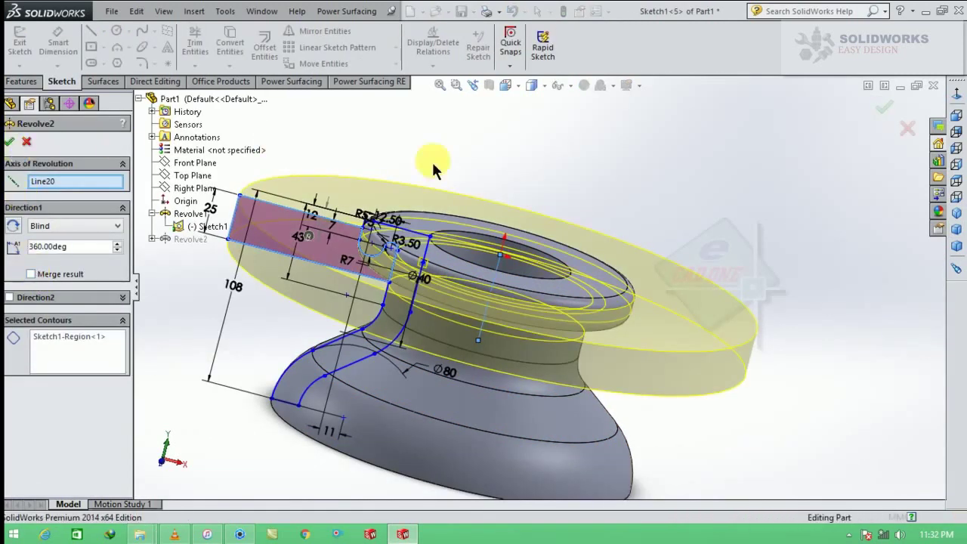
key(Return)
Step: Mirror both revolved bodies about the flat lower end face of the curved base, without merging solids
key(f)
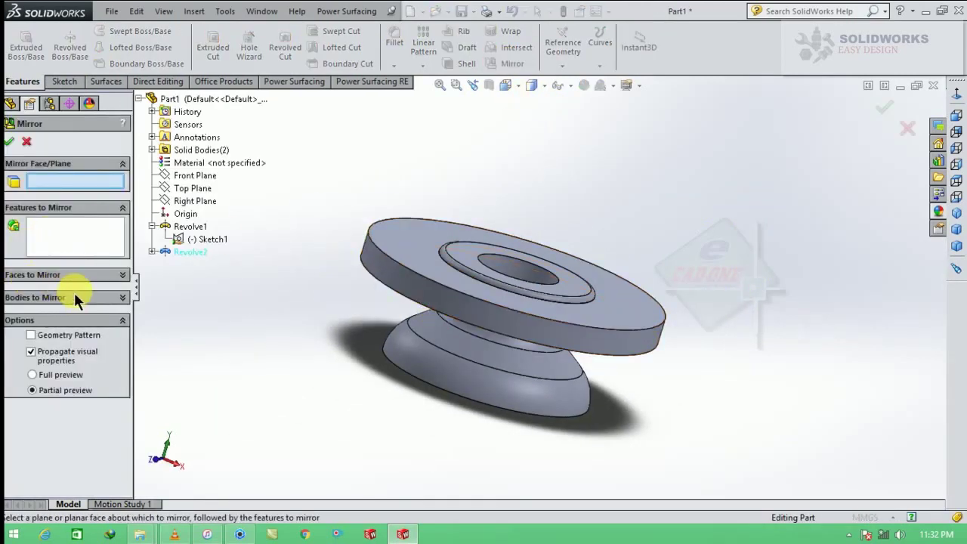
click(109, 296)
click(494, 303)
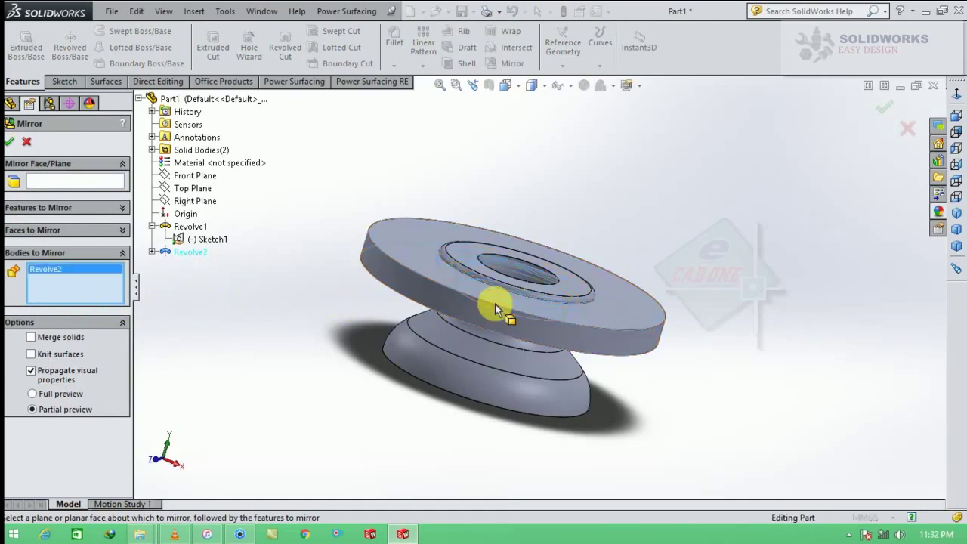
click(494, 359)
click(76, 181)
middle_drag(372, 332, 396, 331)
click(392, 332)
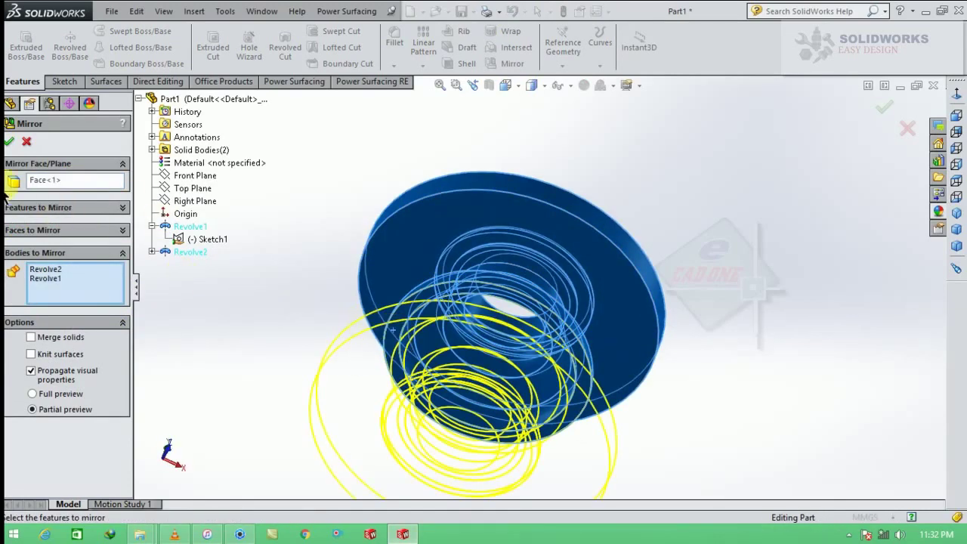
click(9, 142)
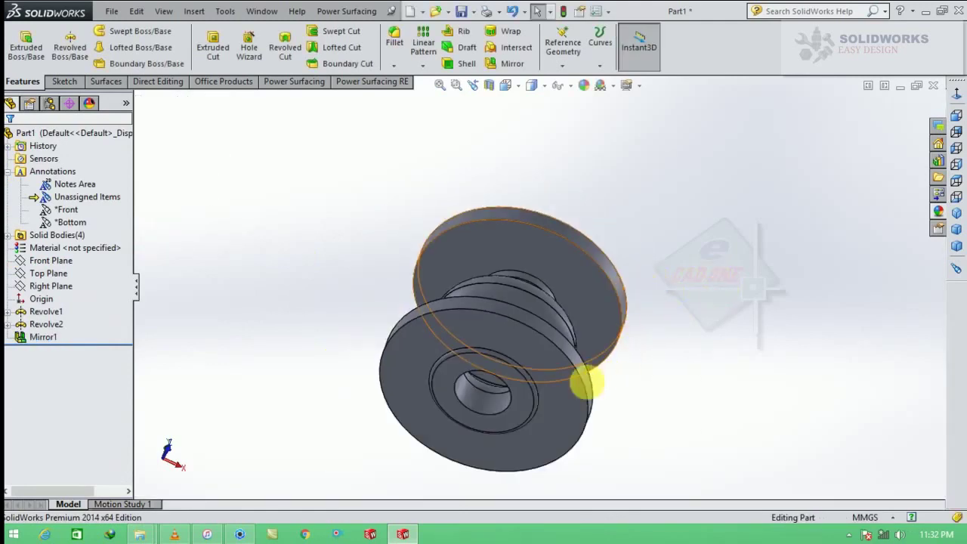
Step: Switch the display to Shaded without edges, apply a different backdrop scene and show the model in isometric view
middle_drag(586, 383, 527, 155)
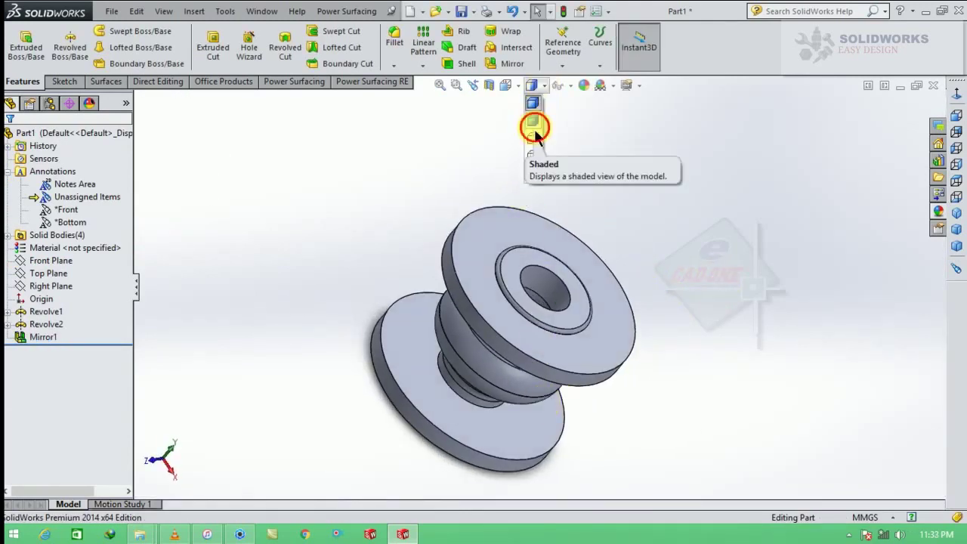
click(533, 121)
click(618, 138)
click(615, 85)
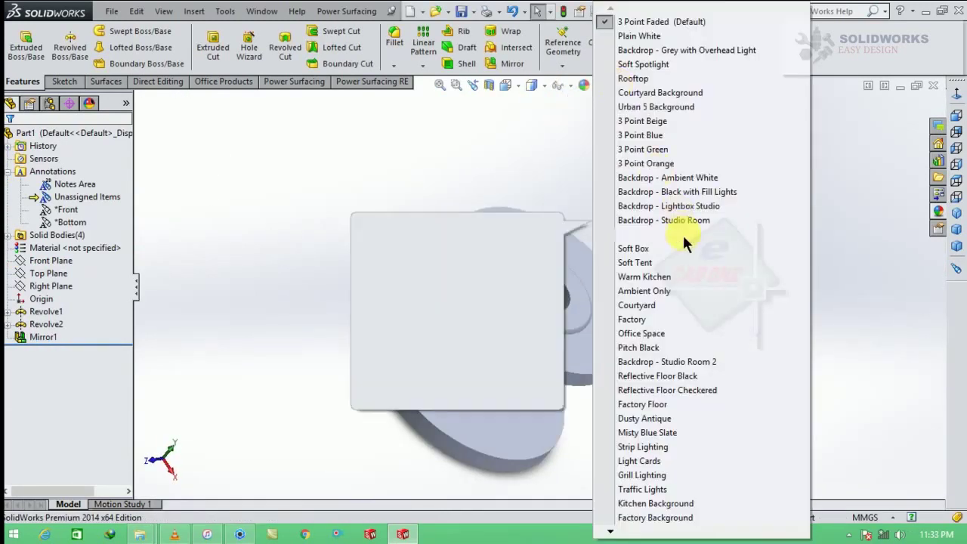
click(682, 237)
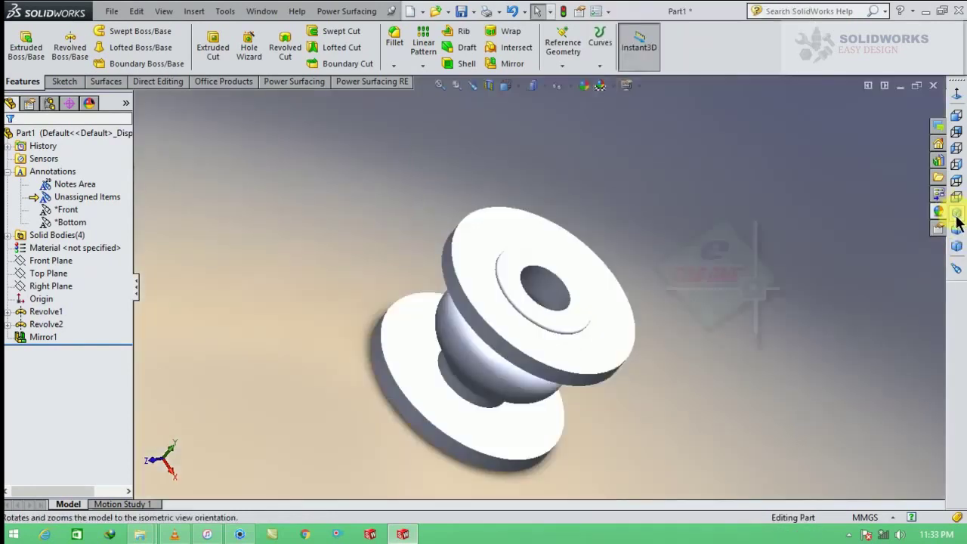
click(958, 220)
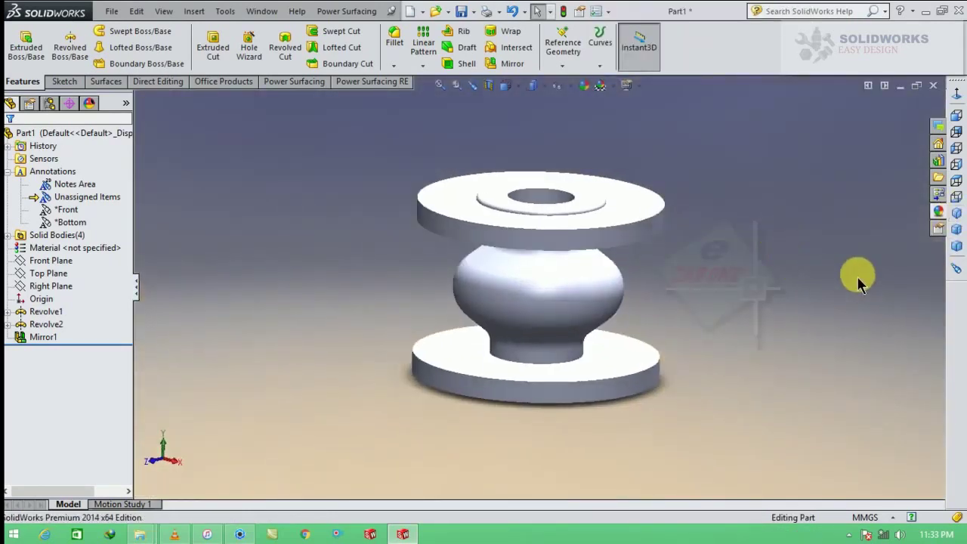
Step: Hide the upper and lower disc bodies so that only the curved bodies are shown
click(637, 317)
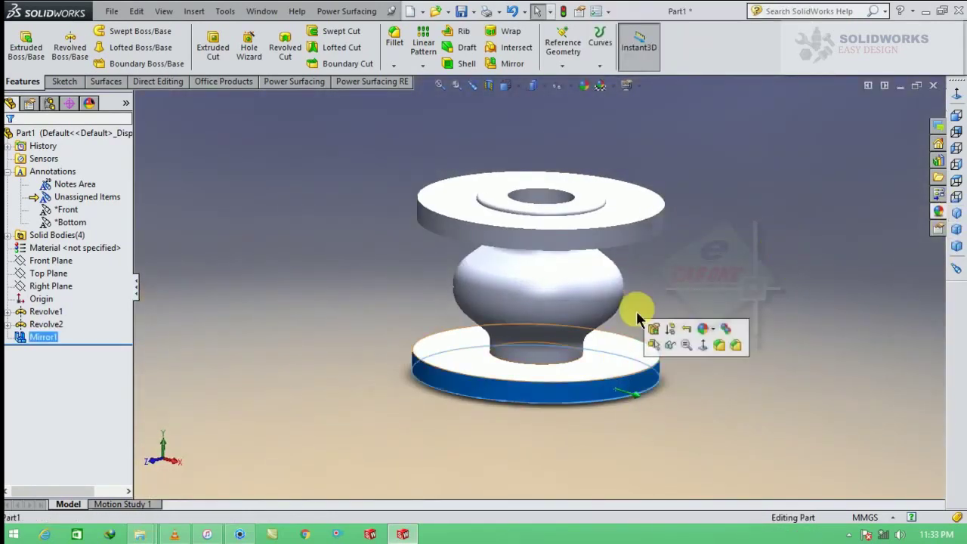
ctrl+click(652, 210)
click(686, 194)
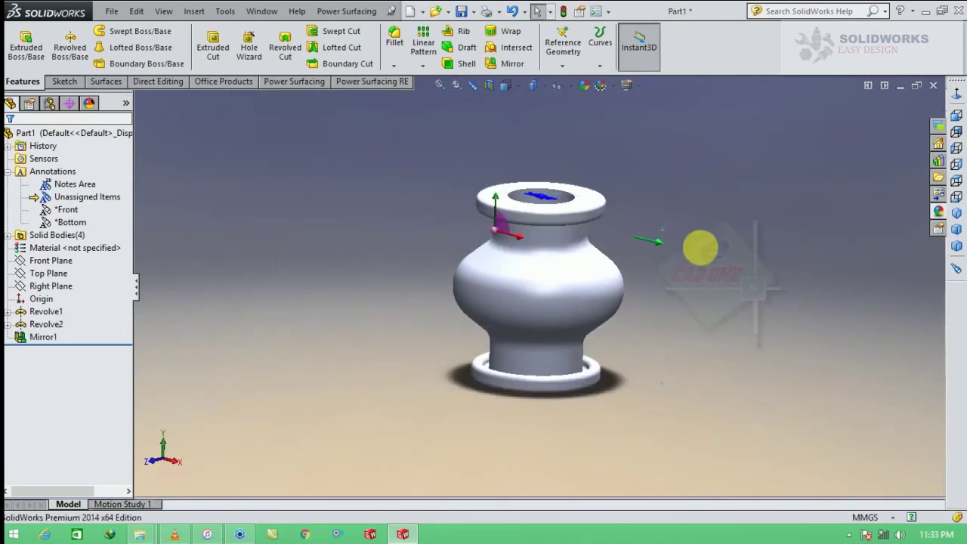
Step: Combine the original curved body and its mirrored copy into one solid with the Add operation
click(157, 81)
click(312, 42)
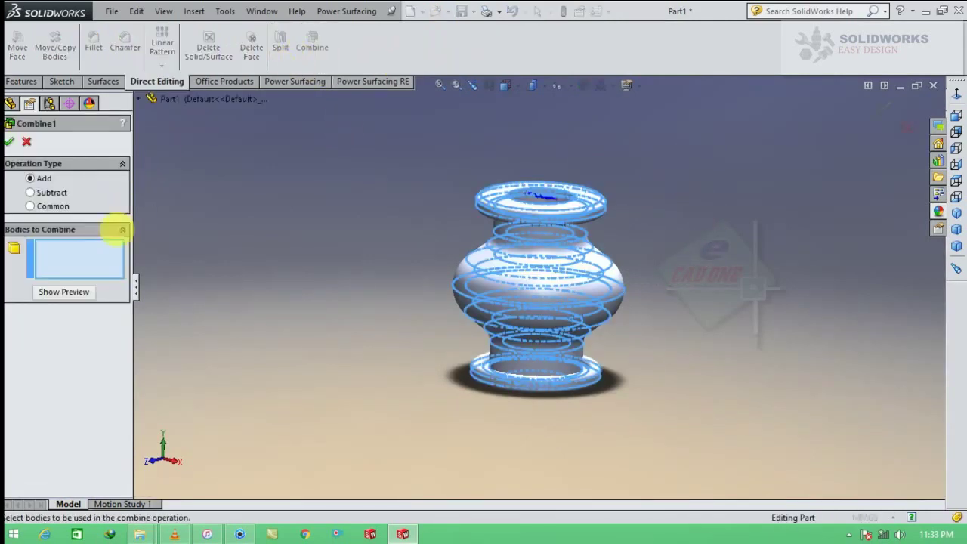
click(563, 312)
click(535, 223)
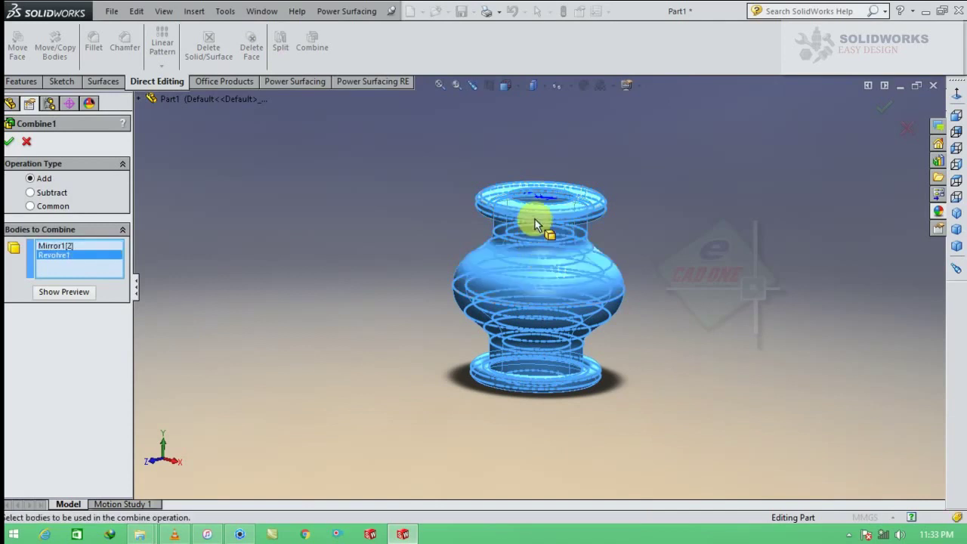
click(9, 141)
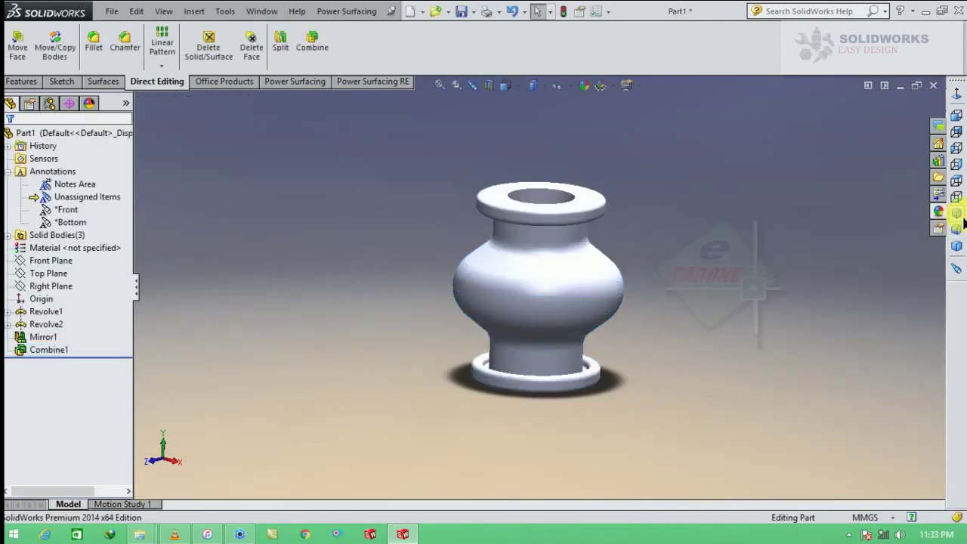
Step: Apply the textured rubber appearance from the Rubber category to the part
click(937, 211)
click(753, 148)
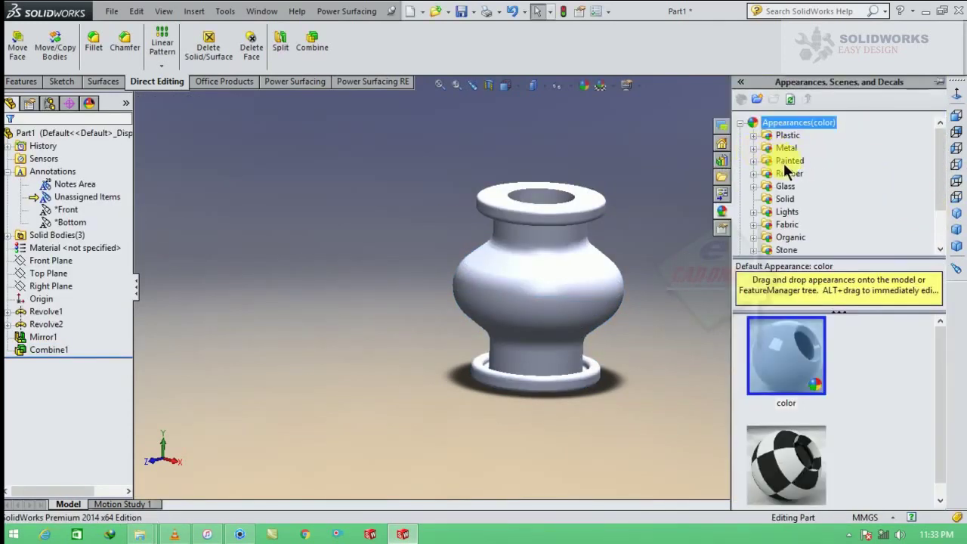
click(788, 174)
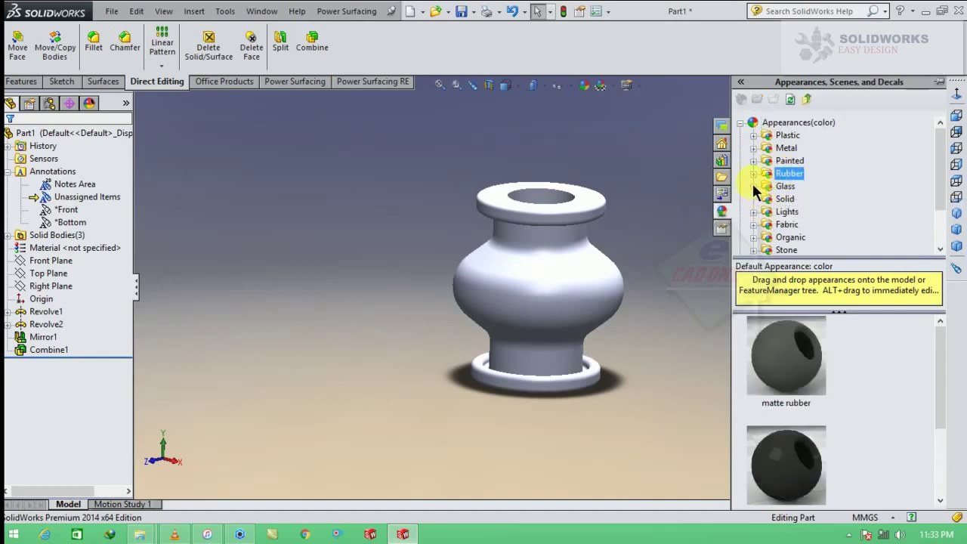
scroll(951, 404, down, 5)
drag(794, 464, 532, 306)
click(938, 213)
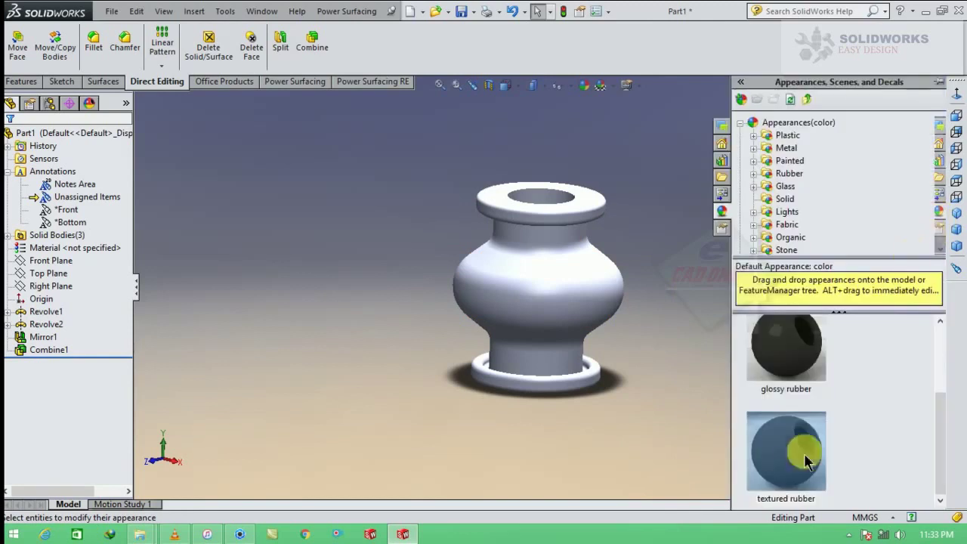
double_click(782, 453)
Step: Show the hidden upper and lower disc bodies again
scroll(518, 295, down, 3)
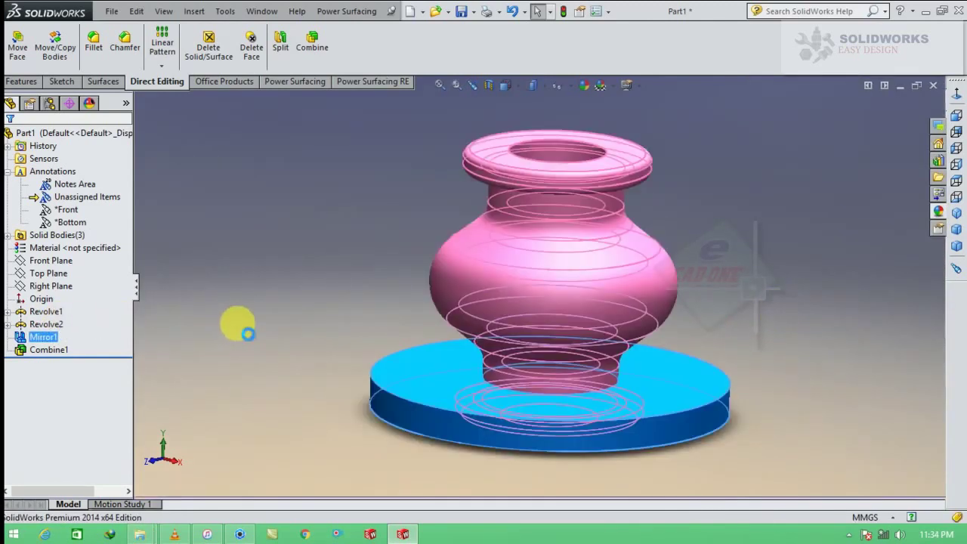
click(47, 323)
click(253, 319)
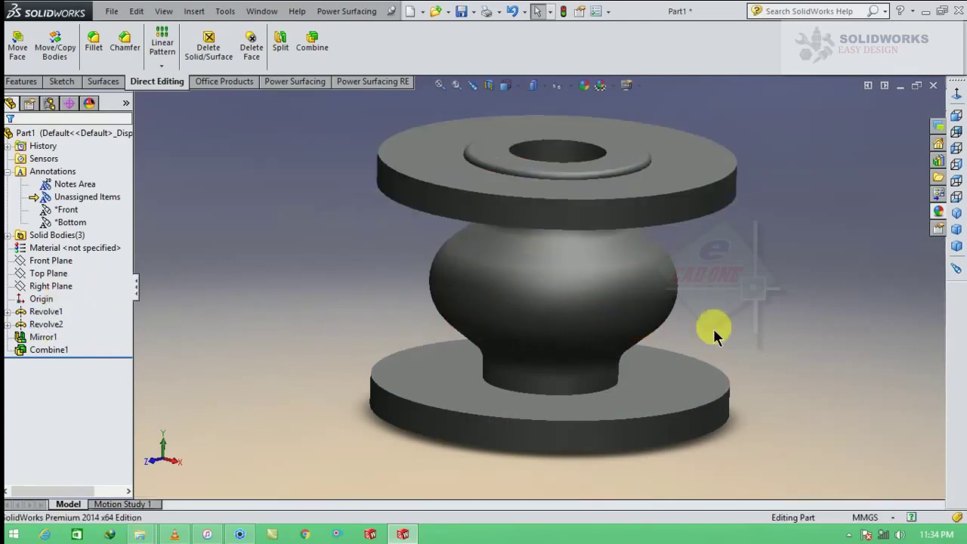
Step: Apply the chromium plate appearance from the Chrome metals to the upper disc body
middle_drag(796, 297, 769, 285)
click(682, 191)
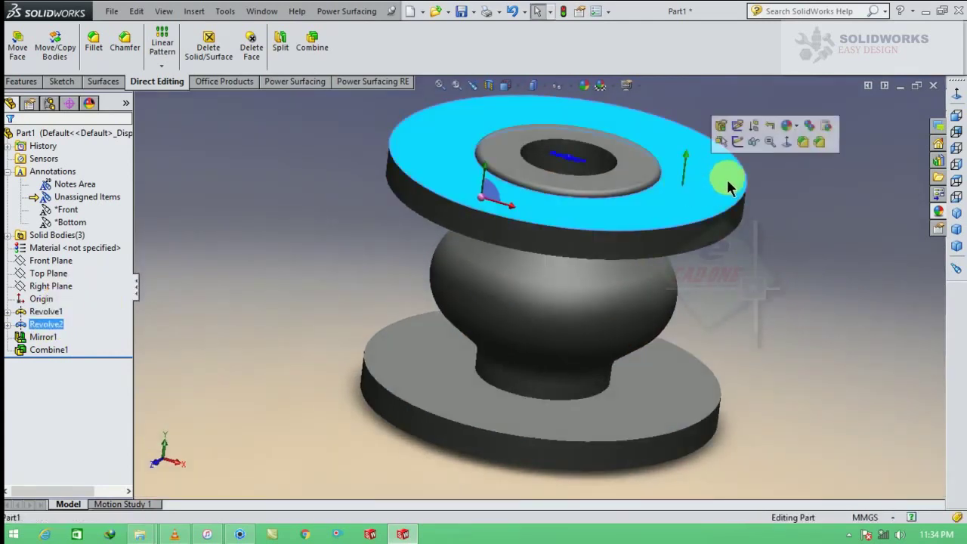
click(794, 127)
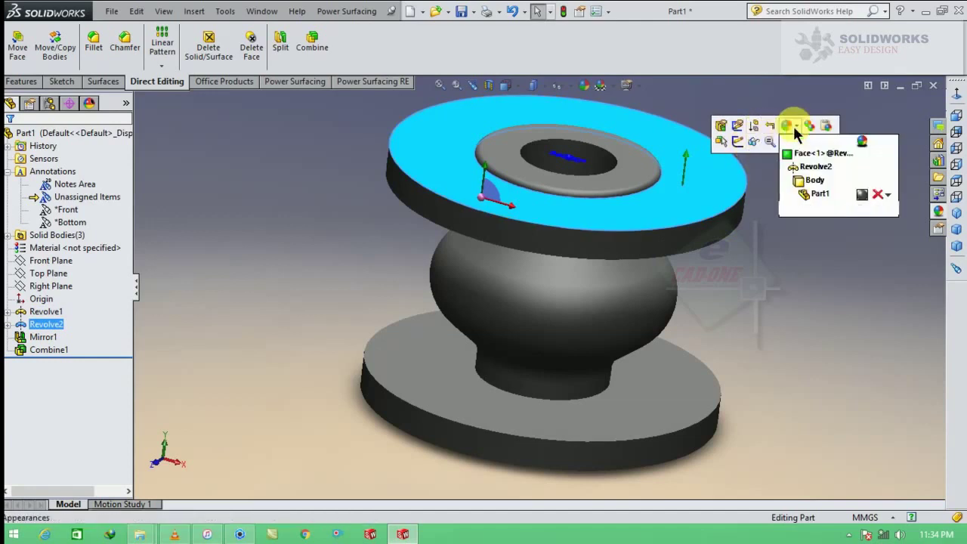
click(831, 181)
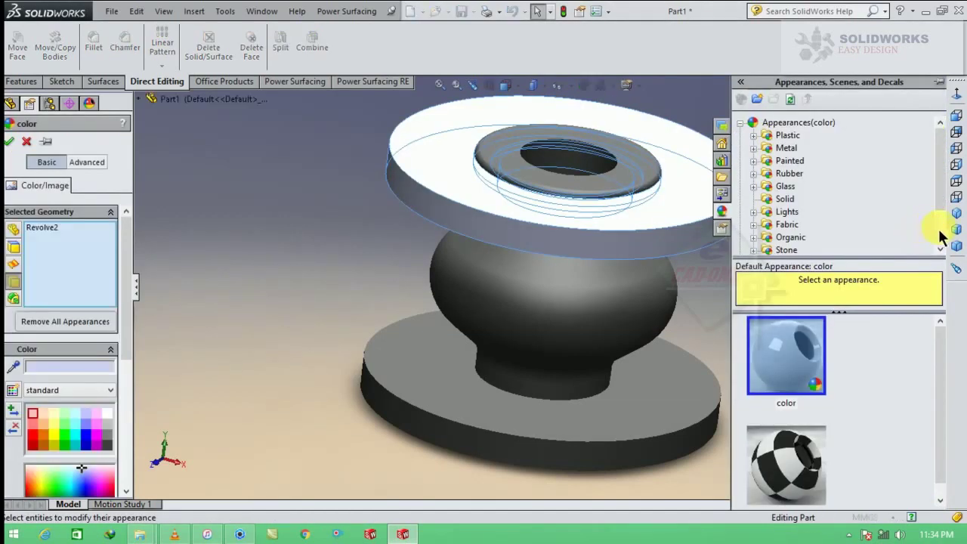
click(752, 147)
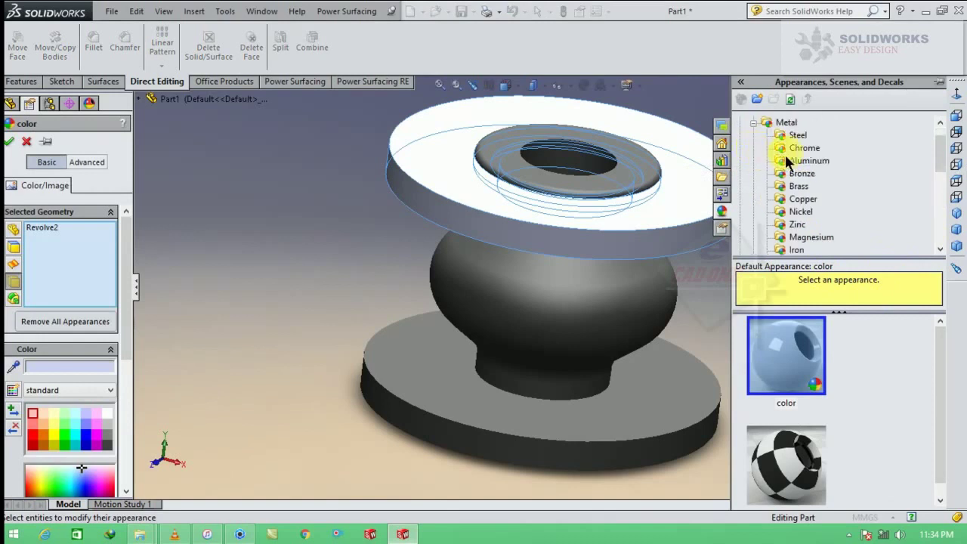
click(790, 149)
click(799, 466)
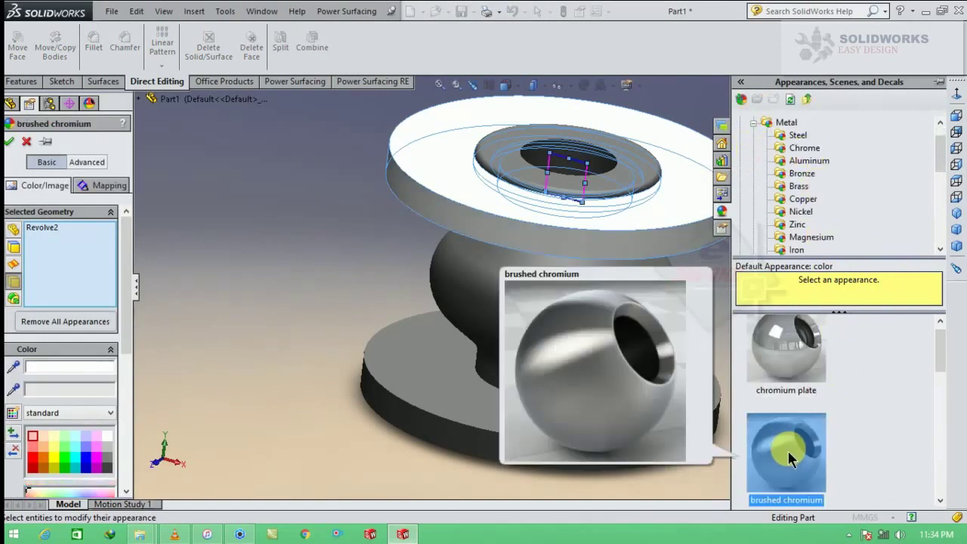
click(796, 364)
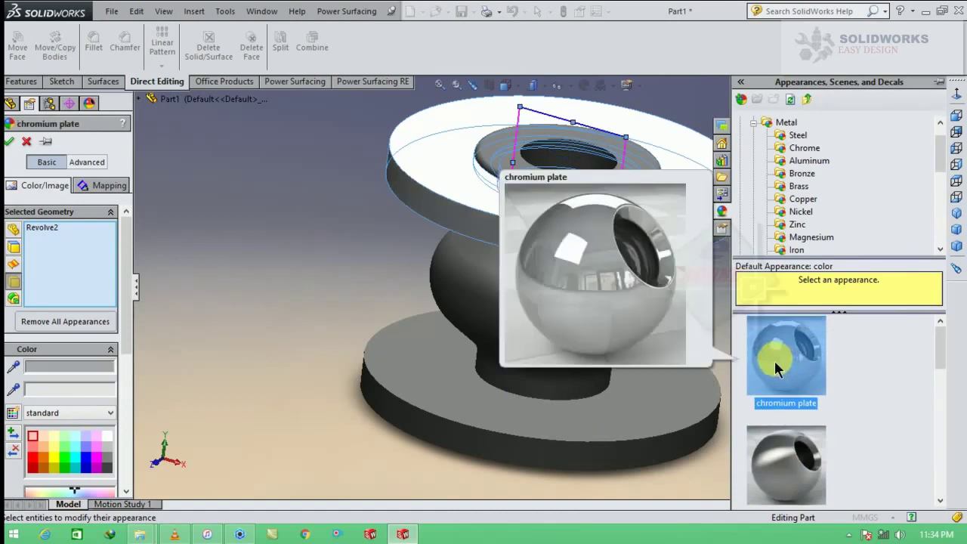
click(9, 141)
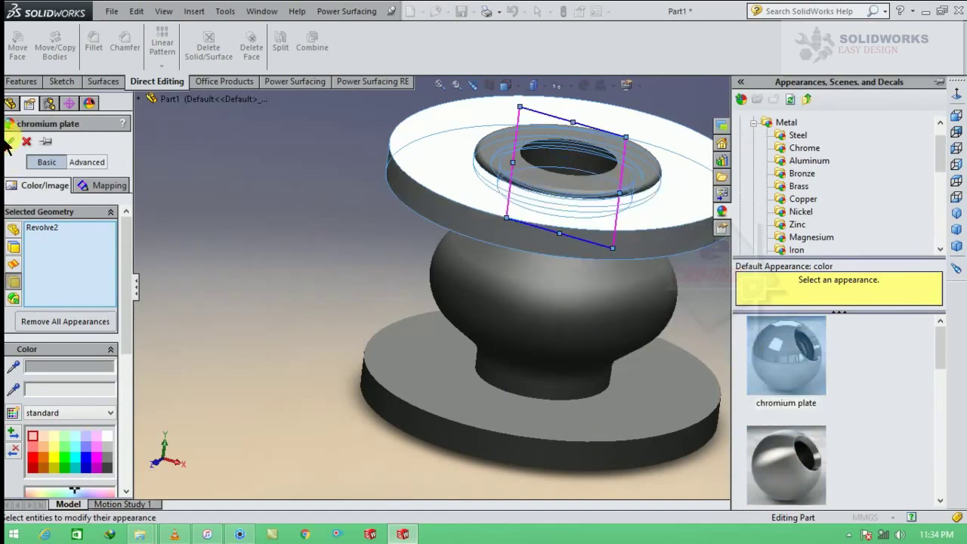
Step: Give the mirrored lower disc body a Chrome metal appearance, first chromium plate and finally brushed chromium
click(434, 386)
click(537, 327)
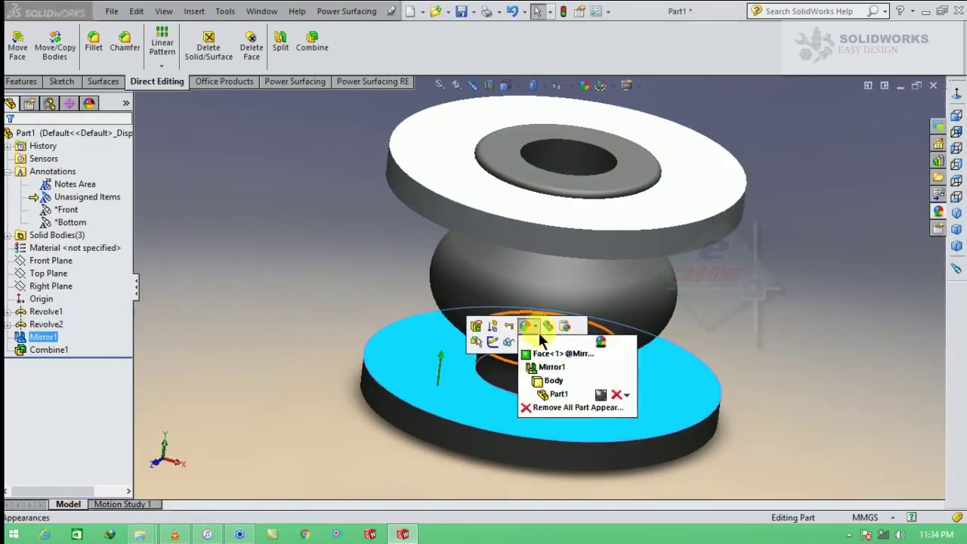
click(538, 333)
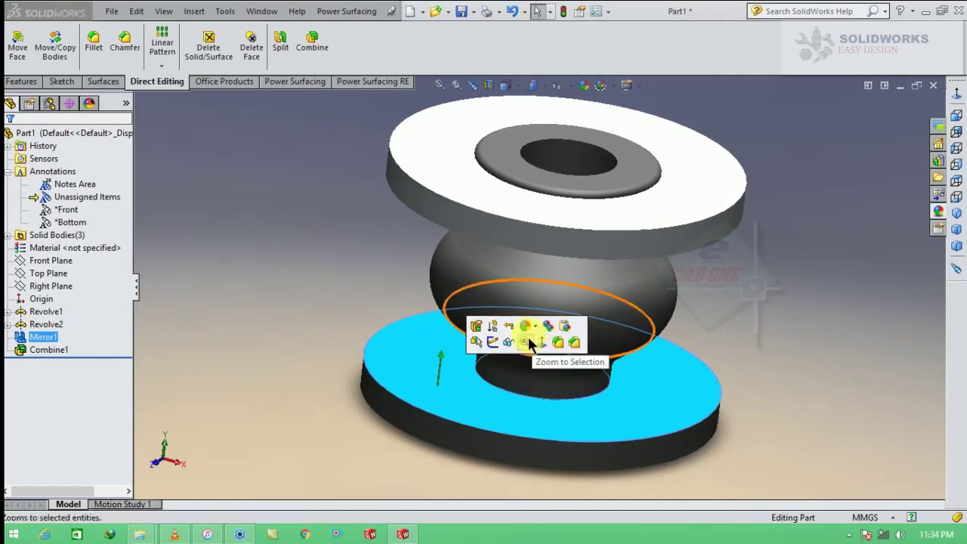
click(529, 331)
click(554, 381)
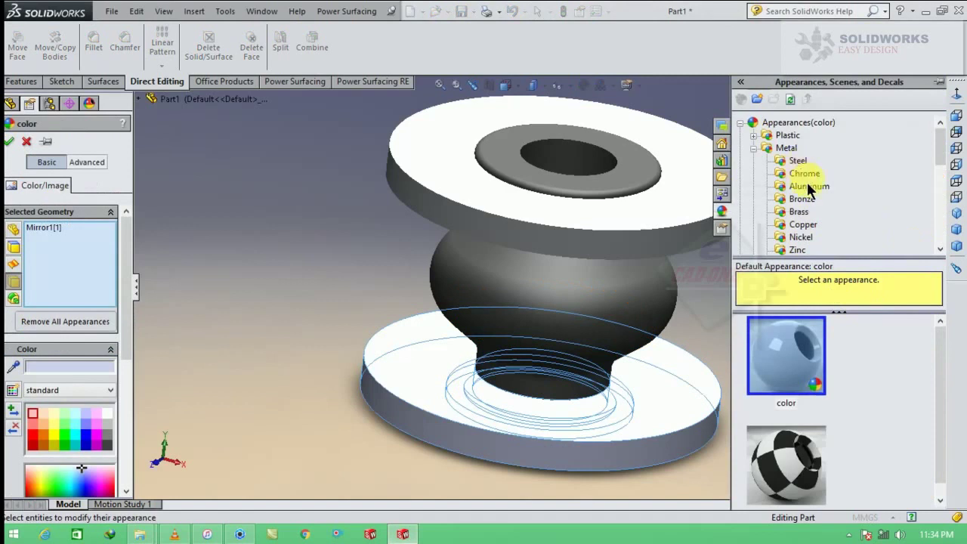
click(805, 178)
click(781, 355)
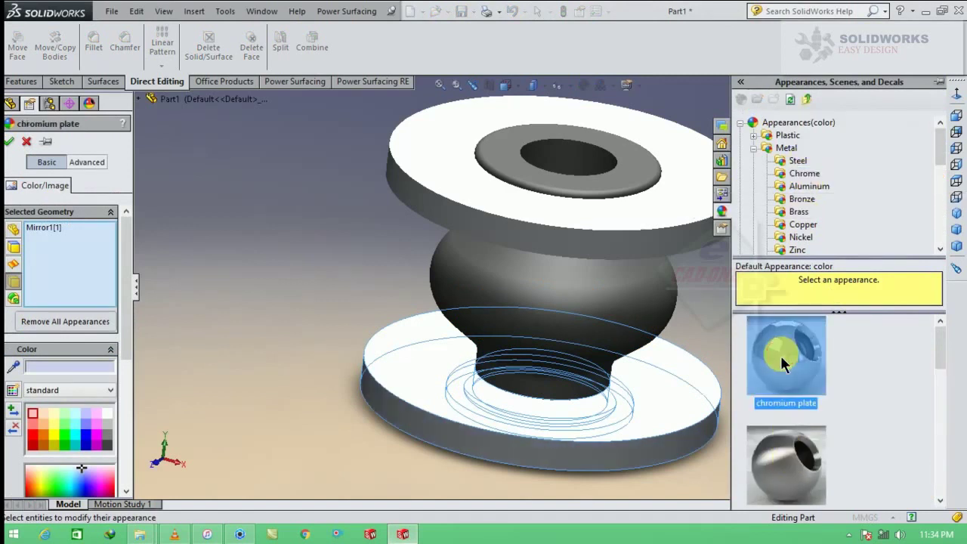
click(798, 452)
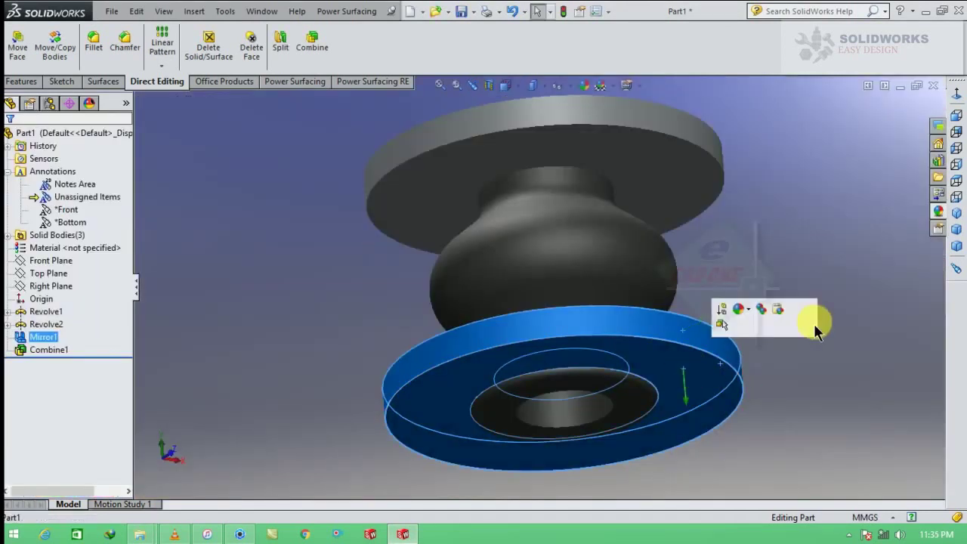
click(938, 213)
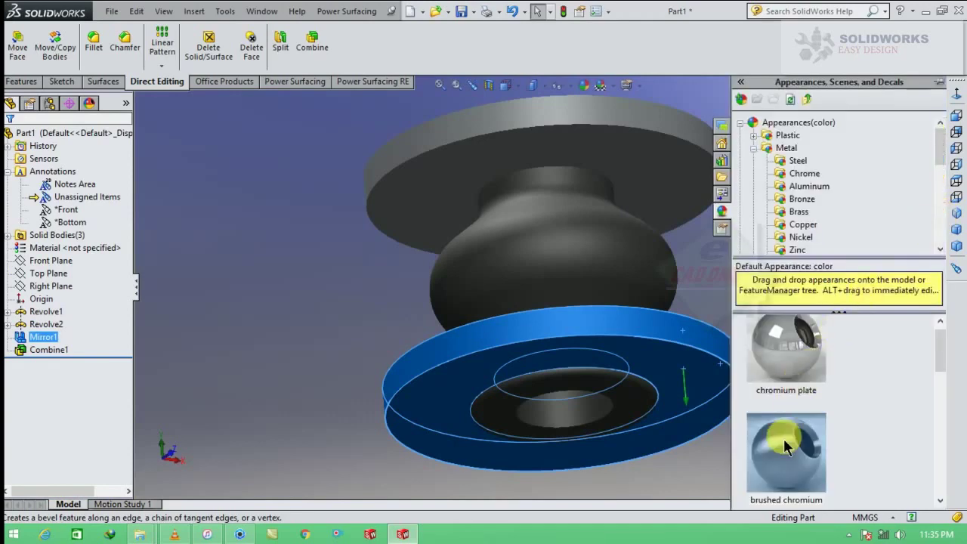
drag(785, 446, 685, 457)
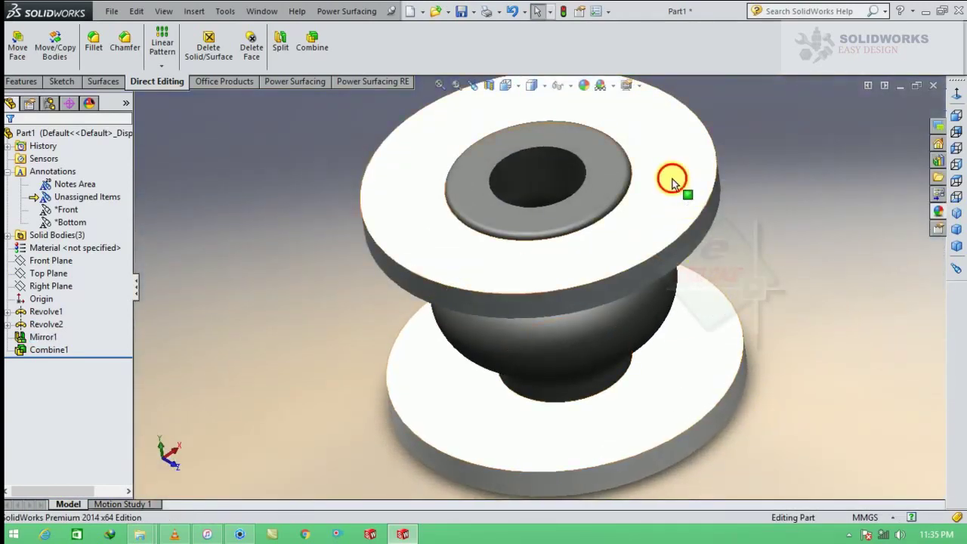
Step: Start a sketch on the upper disc's flat face and draw a circle of about 21 mm radius, about 112 mm from the origin and horizontally aligned with it
click(673, 181)
click(734, 136)
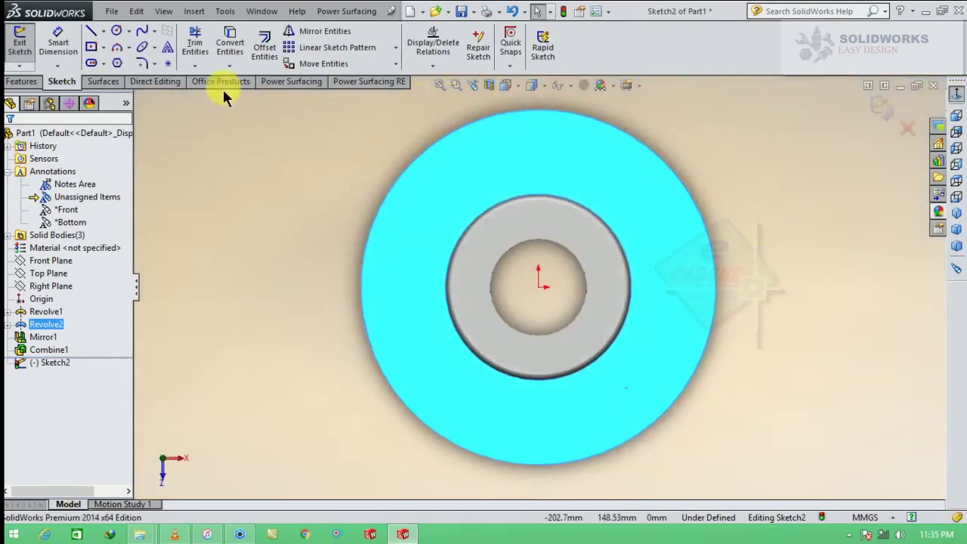
click(116, 30)
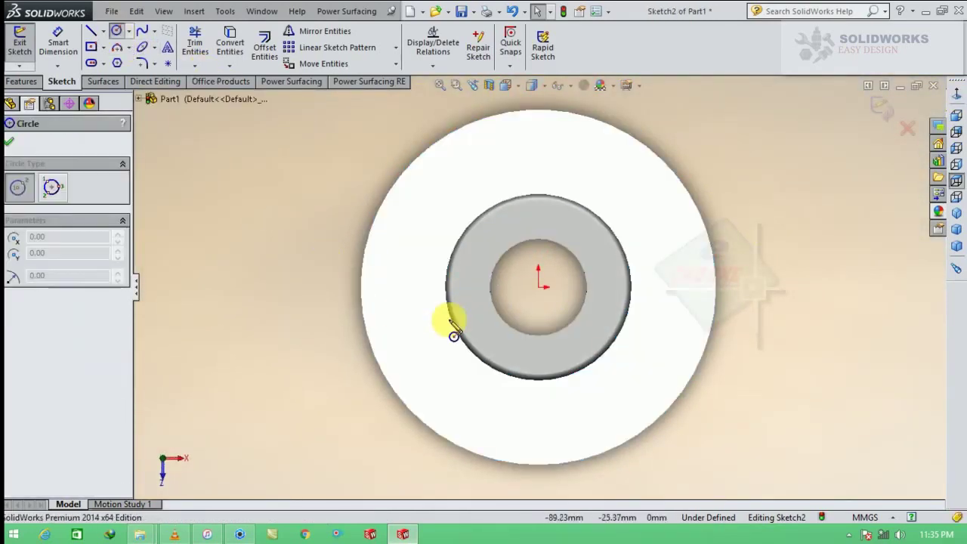
click(399, 288)
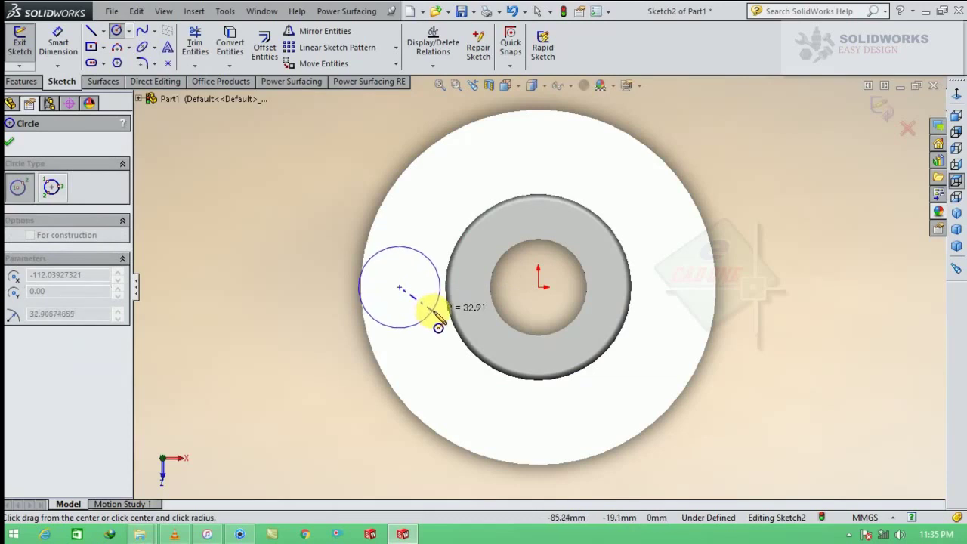
click(424, 299)
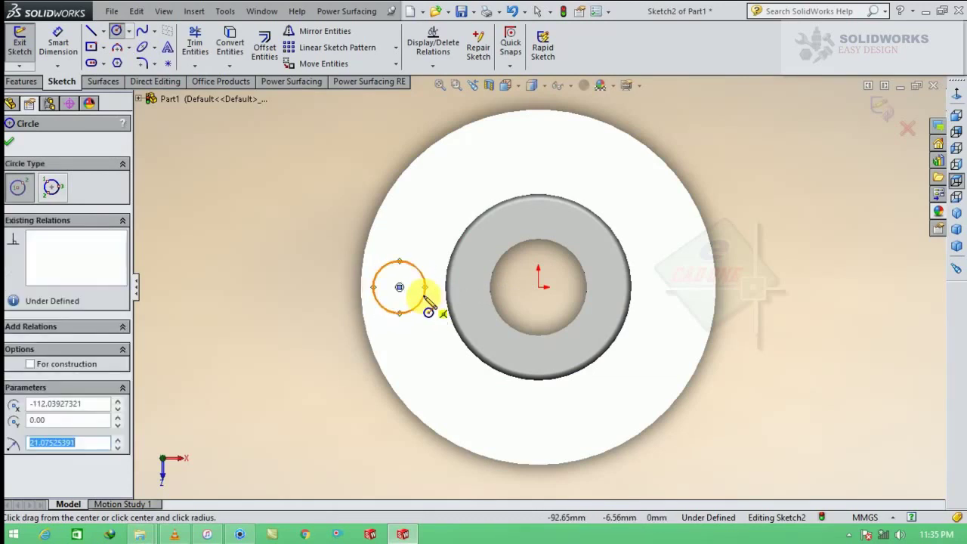
key(Escape)
Step: Dimension the hole circle on the upper disc and set its diameter to 33 mm
click(67, 50)
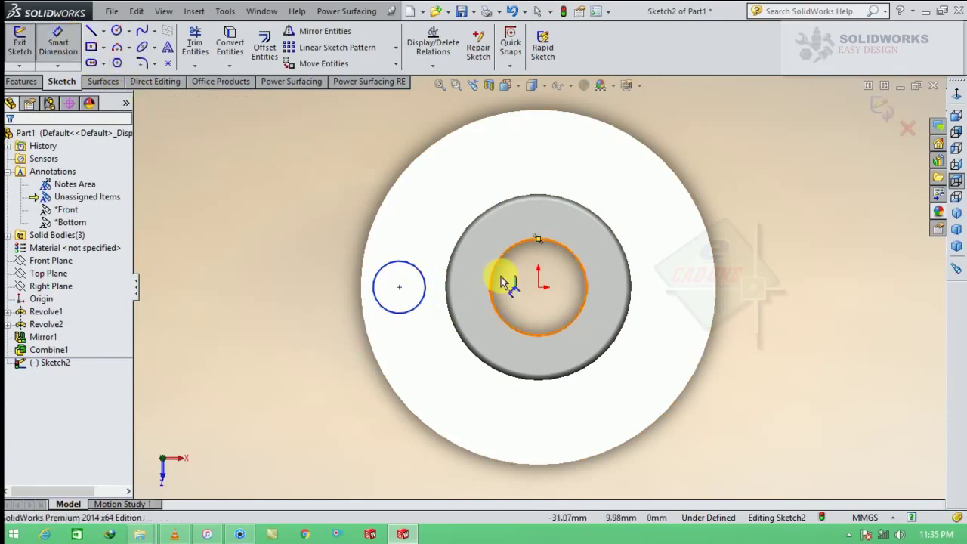
click(421, 276)
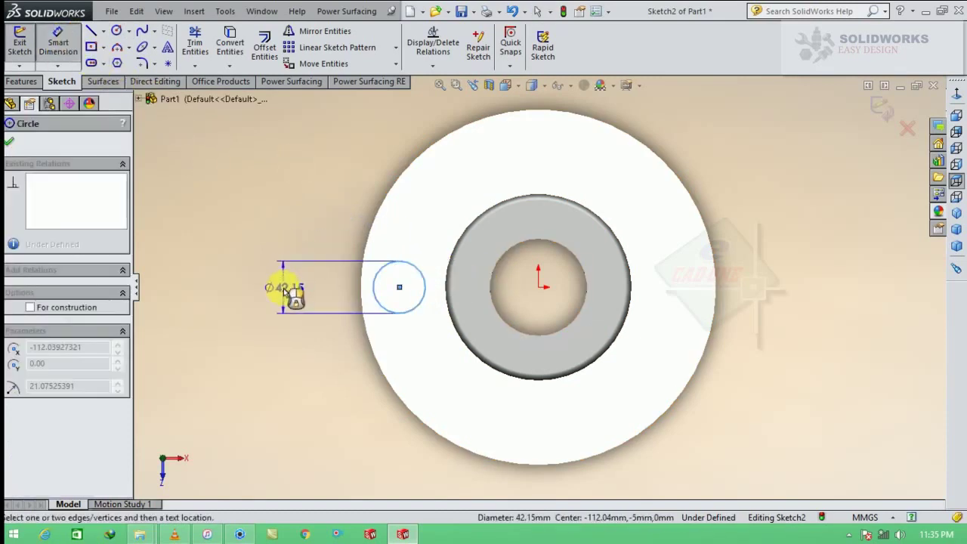
click(286, 291)
key(Return)
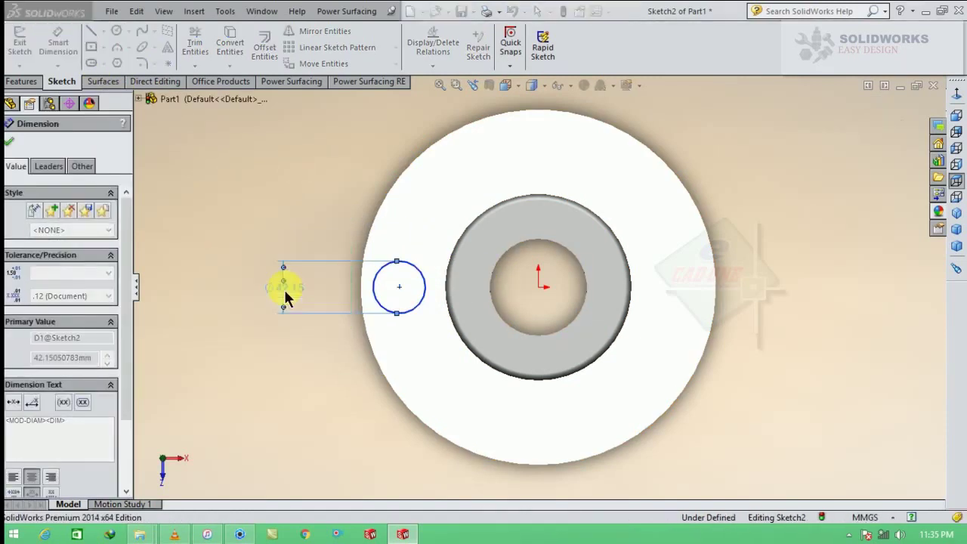
key(Escape)
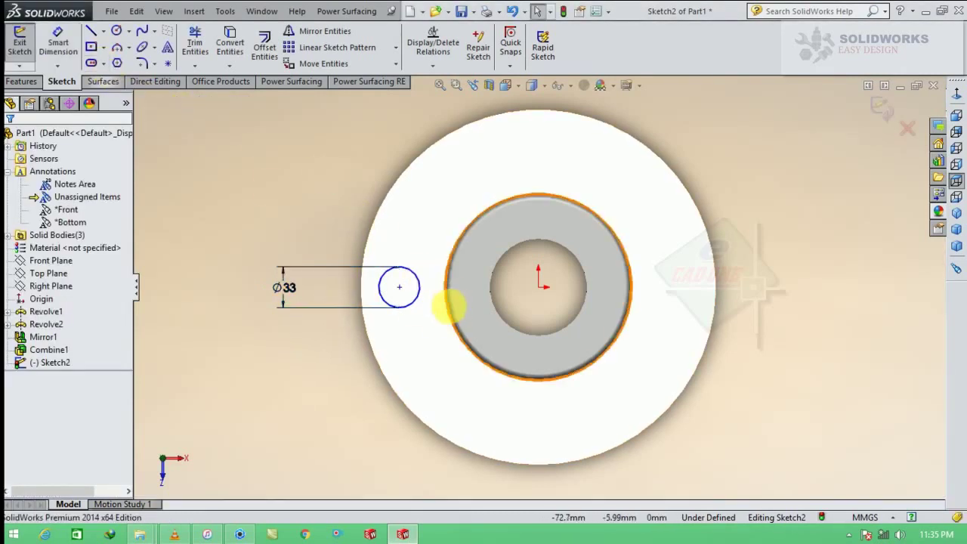
Step: Dimension the horizontal distance between the hole circle's centre and the origin and set it to 111.5 mm
click(435, 284)
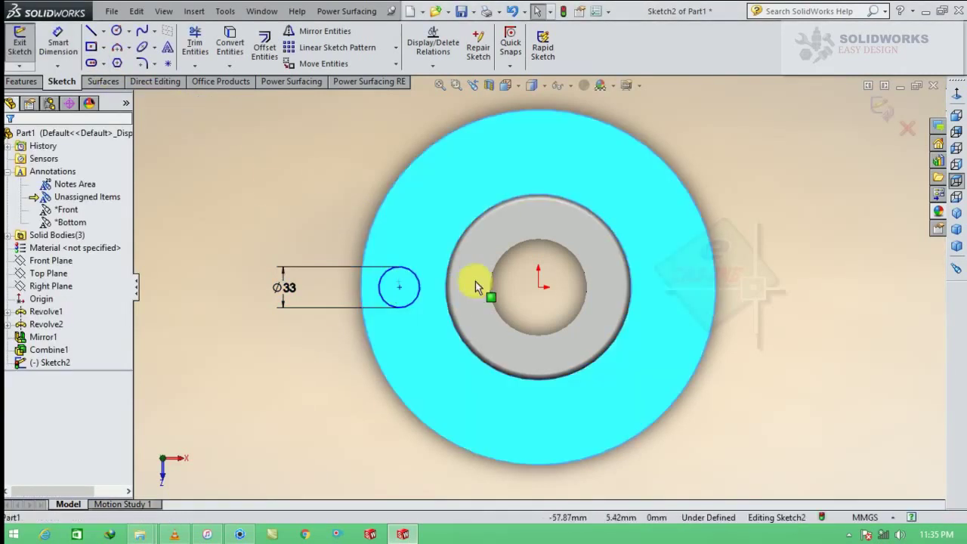
click(539, 287)
click(59, 60)
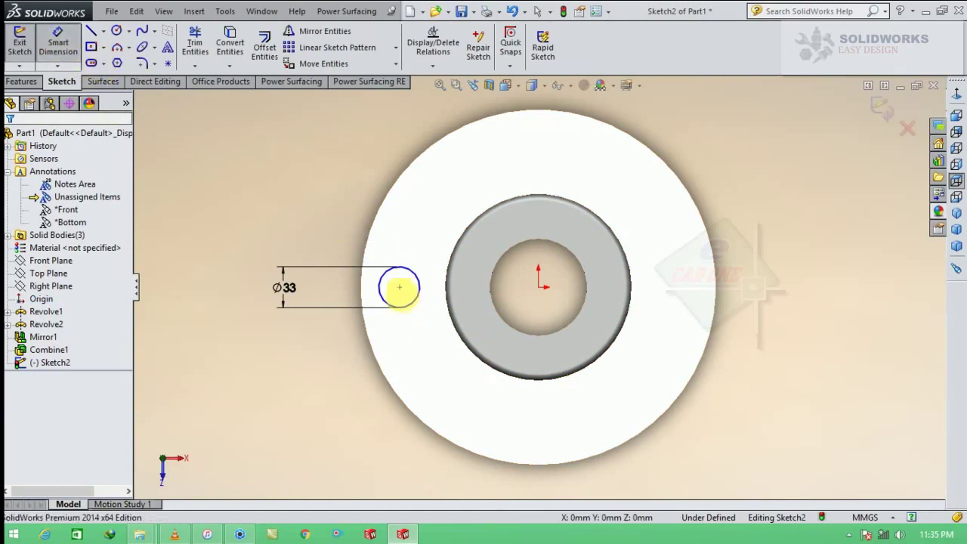
click(400, 289)
click(538, 287)
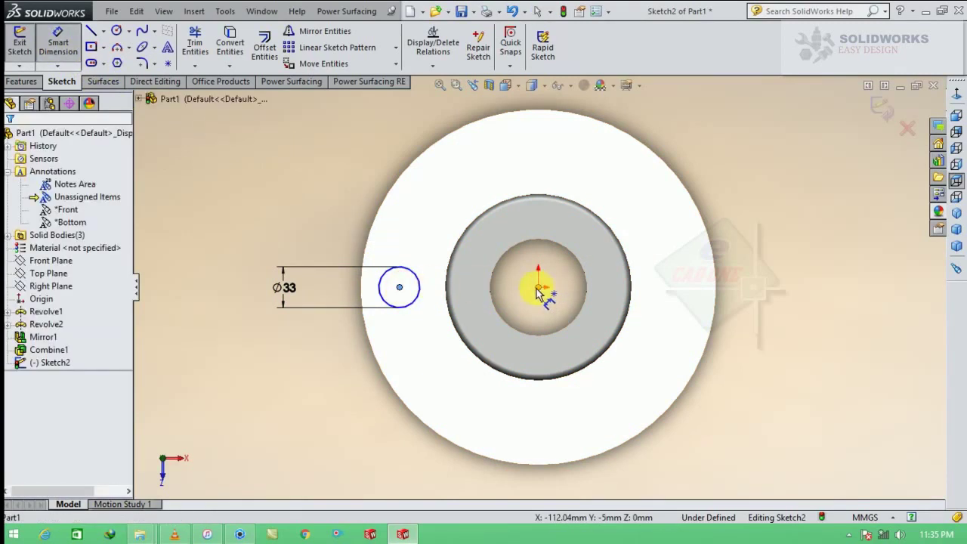
click(469, 404)
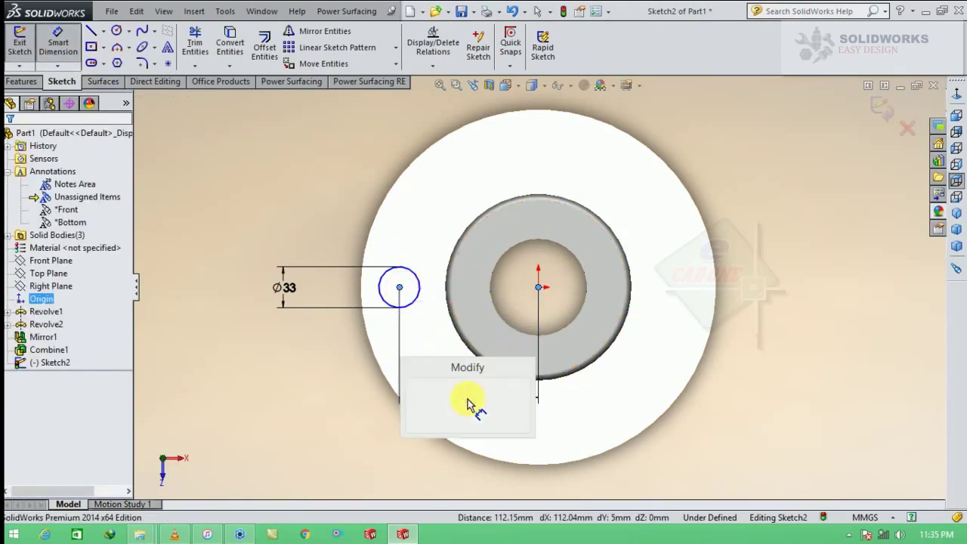
text(111.5)
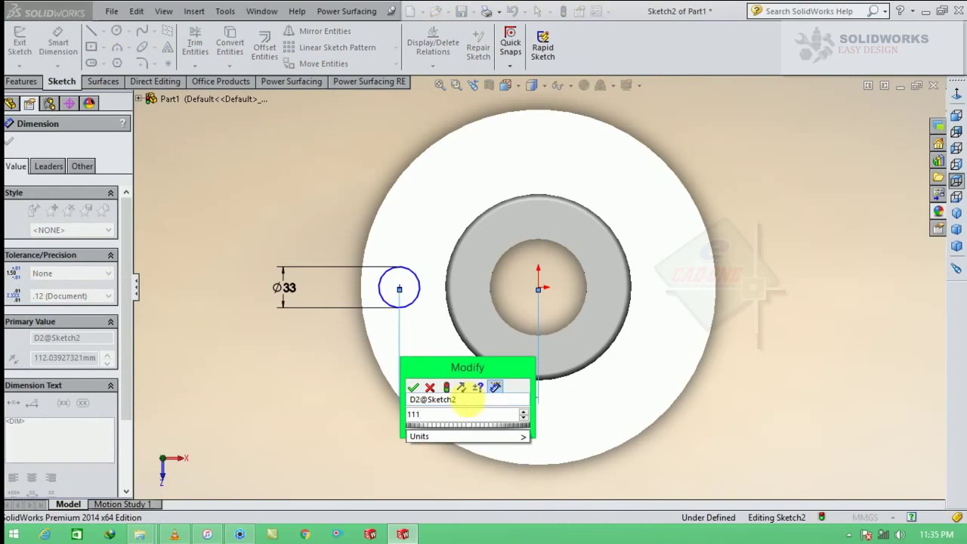
key(Return)
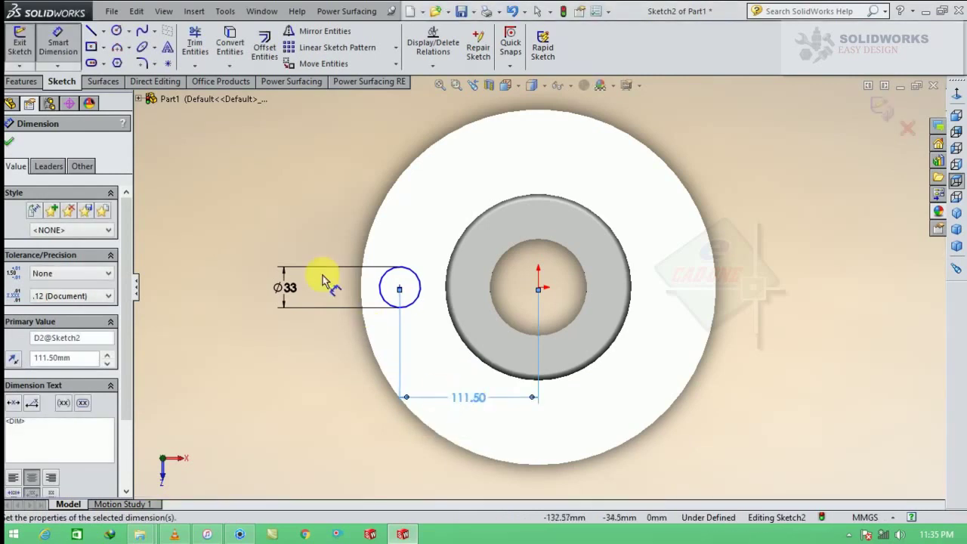
click(9, 141)
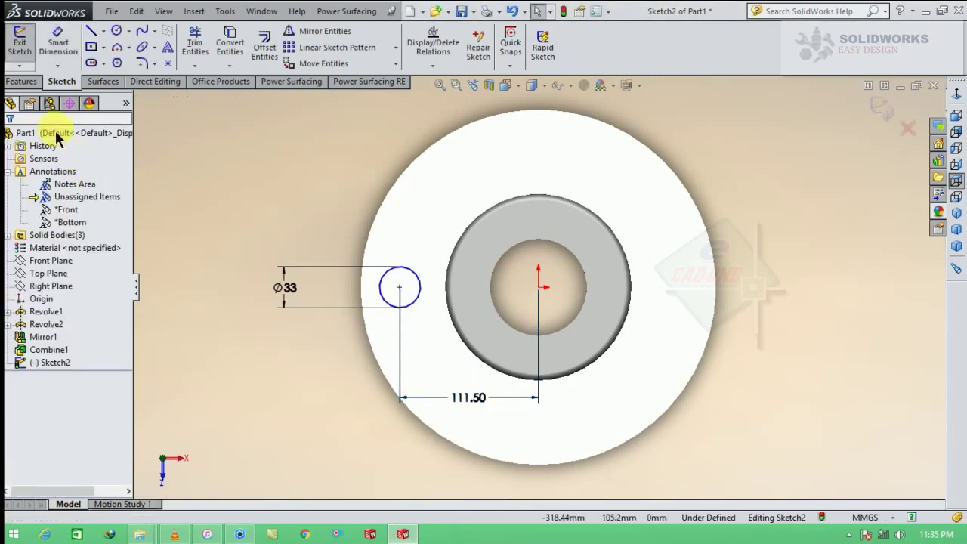
Step: Create a circular sketch pattern of the 33 mm circle around the origin with 8 equally spaced instances over 360 degrees
click(396, 49)
click(382, 77)
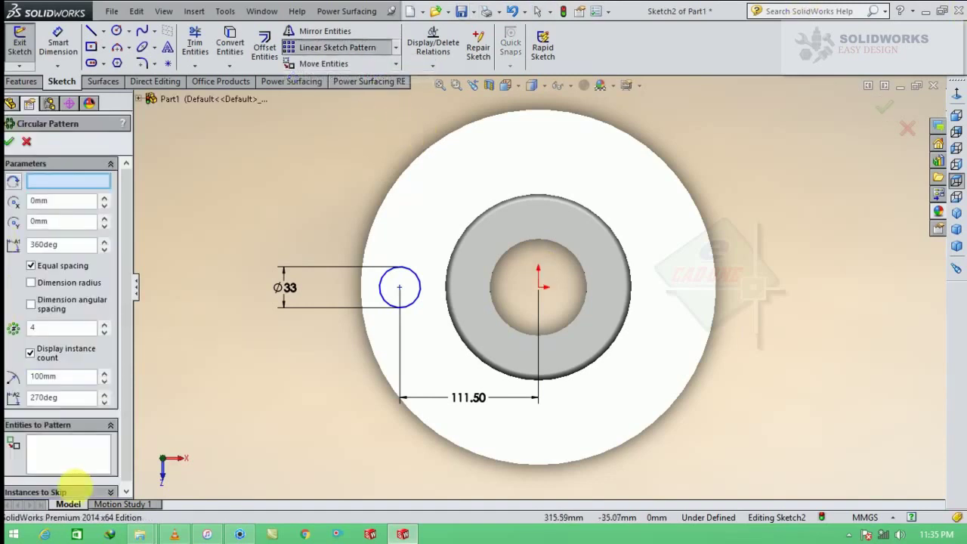
click(106, 446)
click(380, 291)
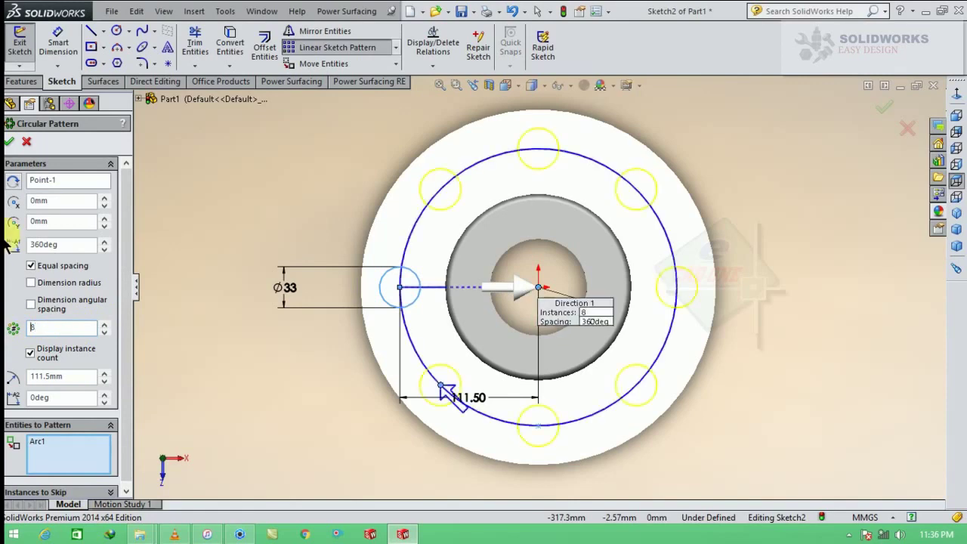
click(9, 143)
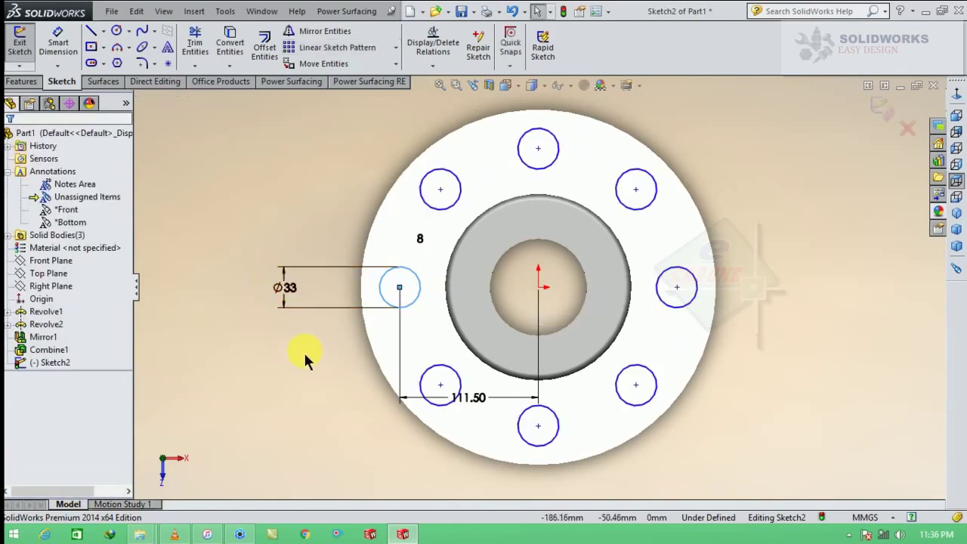
Step: Try an extruded cut of the eight circles with the Through All end condition, and undo the cut
mouse_move(303, 351)
middle_down()
mouse_move(346, 337)
mouse_move(377, 287)
mouse_move(389, 234)
mouse_move(297, 158)
middle_up()
click(34, 82)
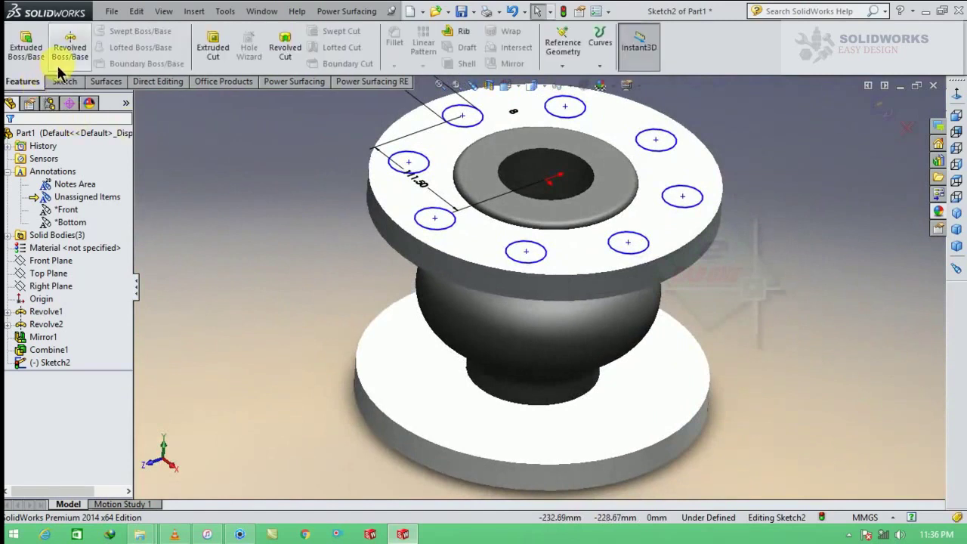
click(214, 61)
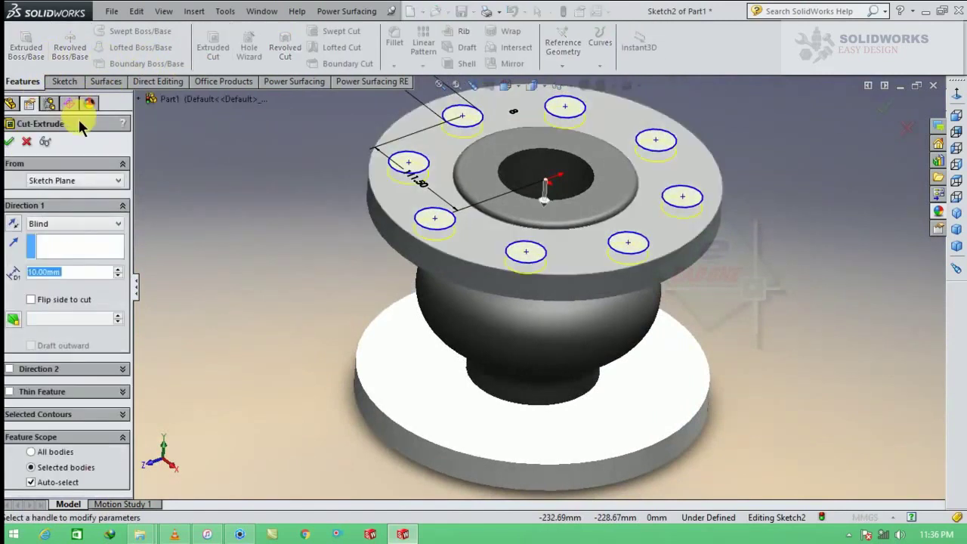
click(97, 225)
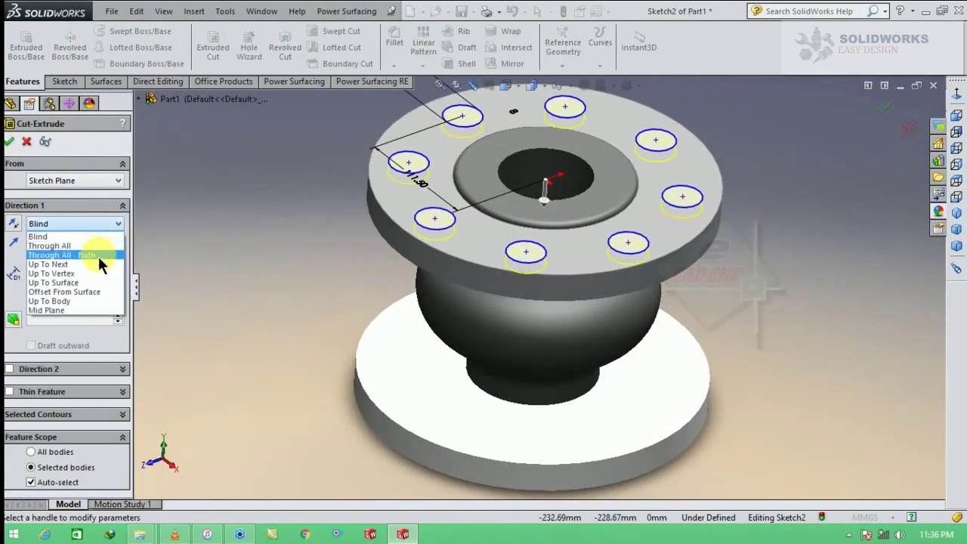
click(97, 245)
middle_drag(234, 277, 407, 249)
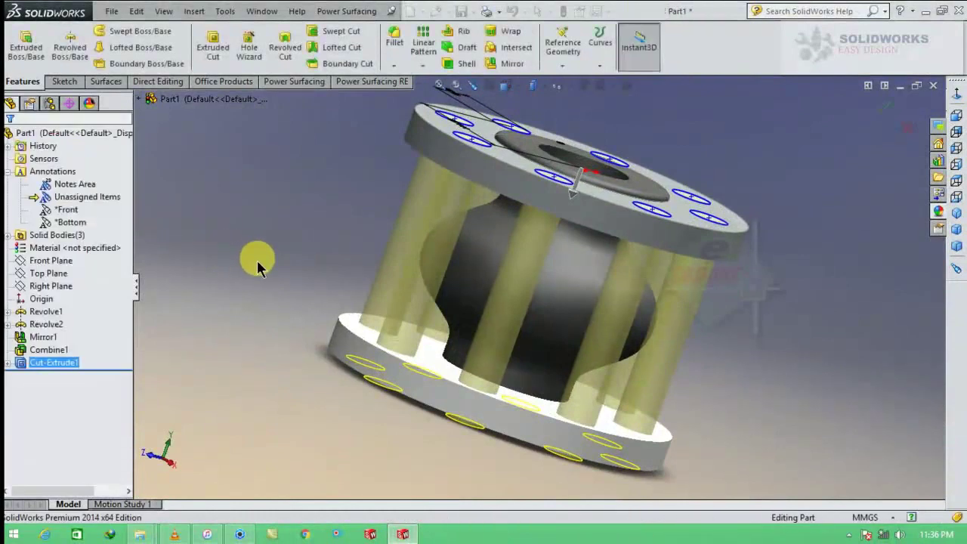
key(ctrl+z)
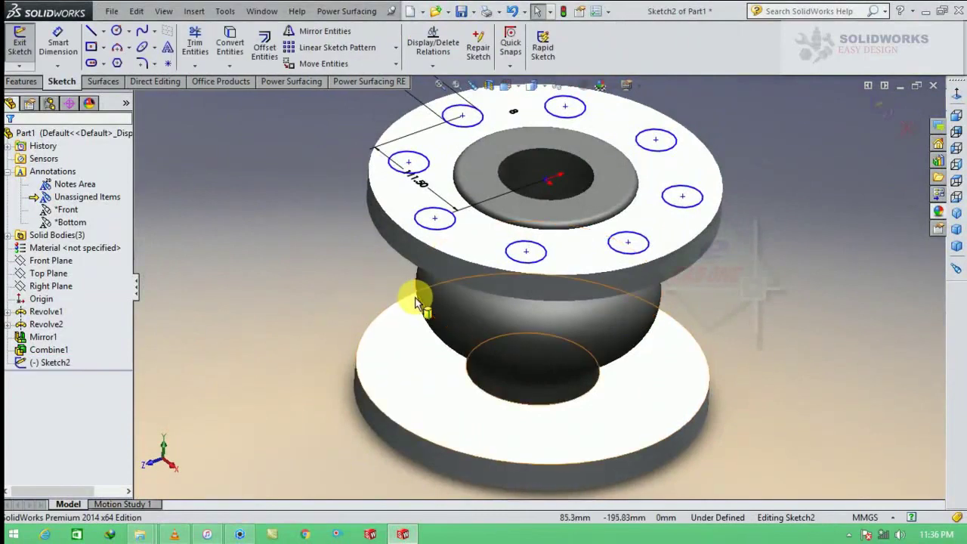
Step: Cut the eight circles into the upper disc with a Blind extruded cut 10 mm deep
click(105, 81)
click(25, 82)
click(213, 47)
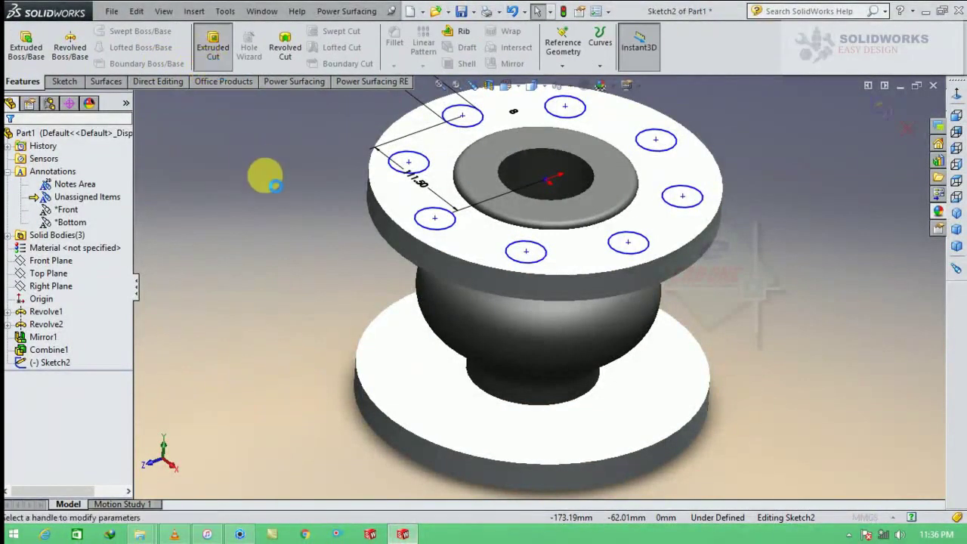
middle_drag(290, 198, 398, 148)
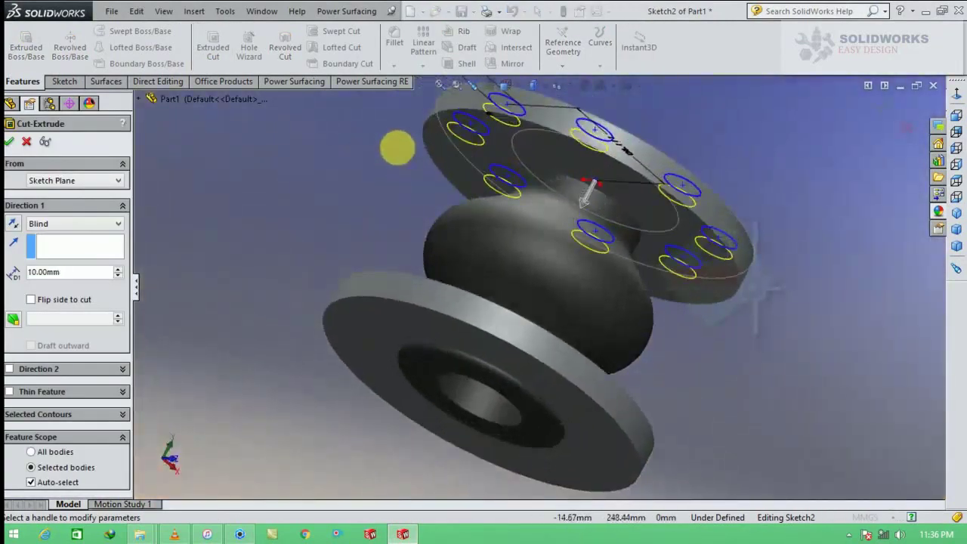
click(11, 141)
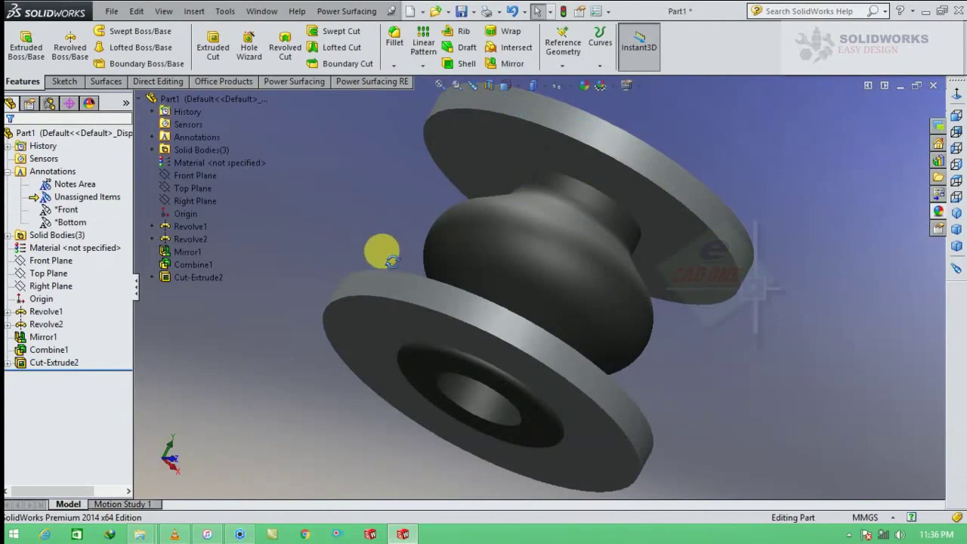
middle_drag(381, 253, 352, 328)
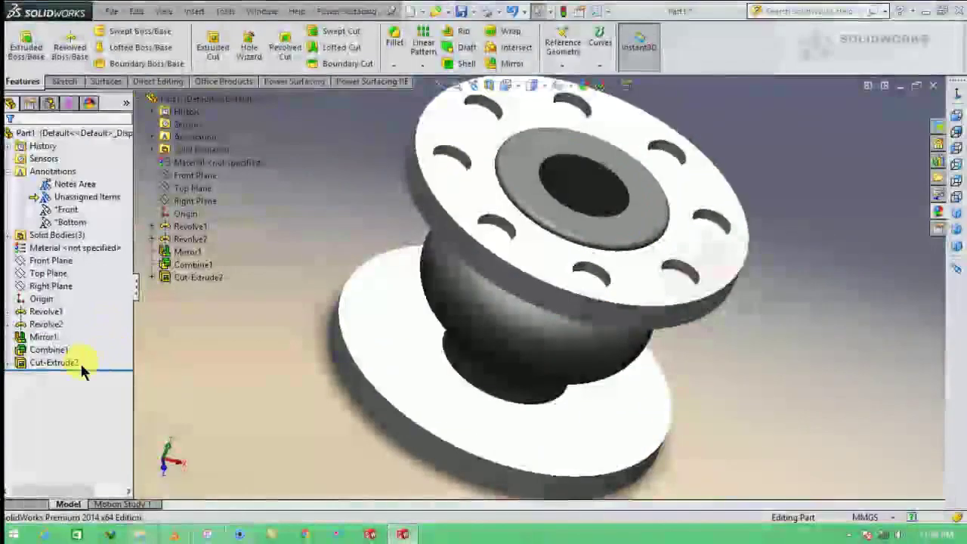
Step: Edit the hole cut in the upper disc and set its Blind depth to 29 mm
click(56, 362)
click(72, 324)
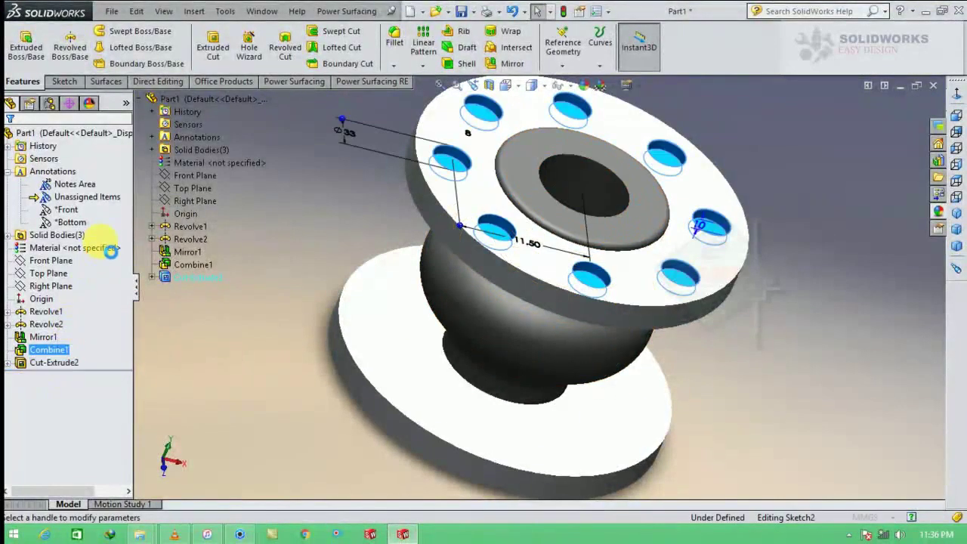
mouse_move(259, 277)
middle_down()
mouse_move(302, 199)
mouse_move(612, 220)
middle_up()
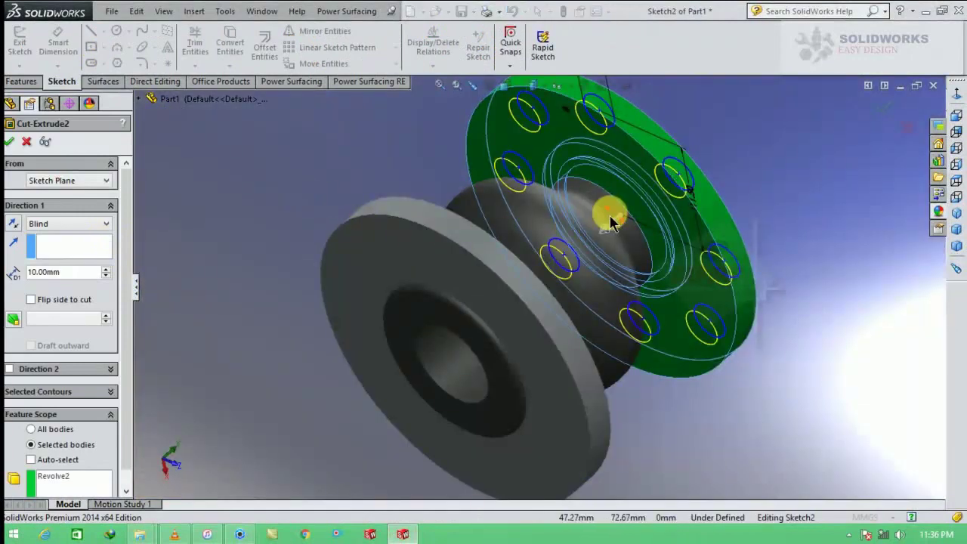
click(607, 228)
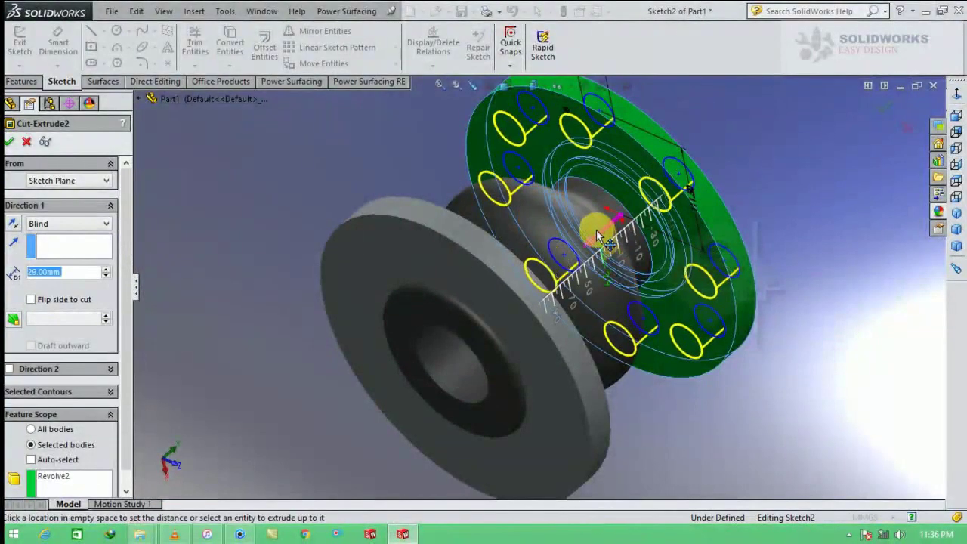
click(596, 237)
middle_drag(279, 238, 4, 170)
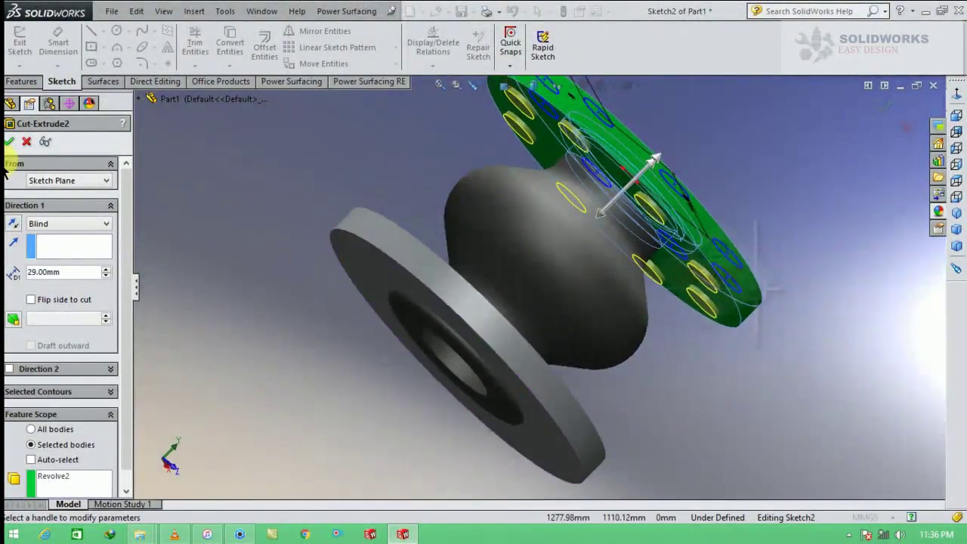
click(9, 141)
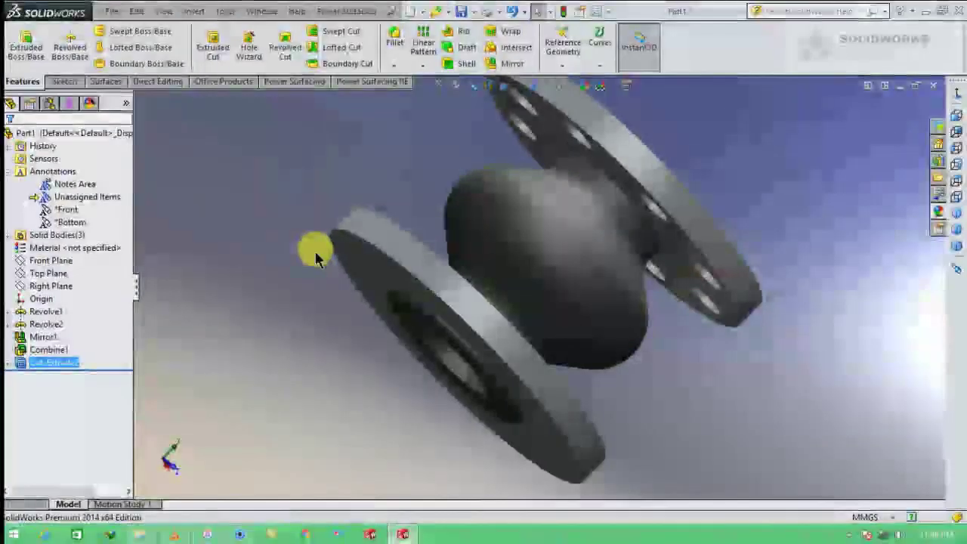
Step: Start a sketch on the lower disc's outer flat face and draw a circle of about 24 mm radius, about 120 mm horizontally from the origin
middle_drag(328, 306, 393, 263)
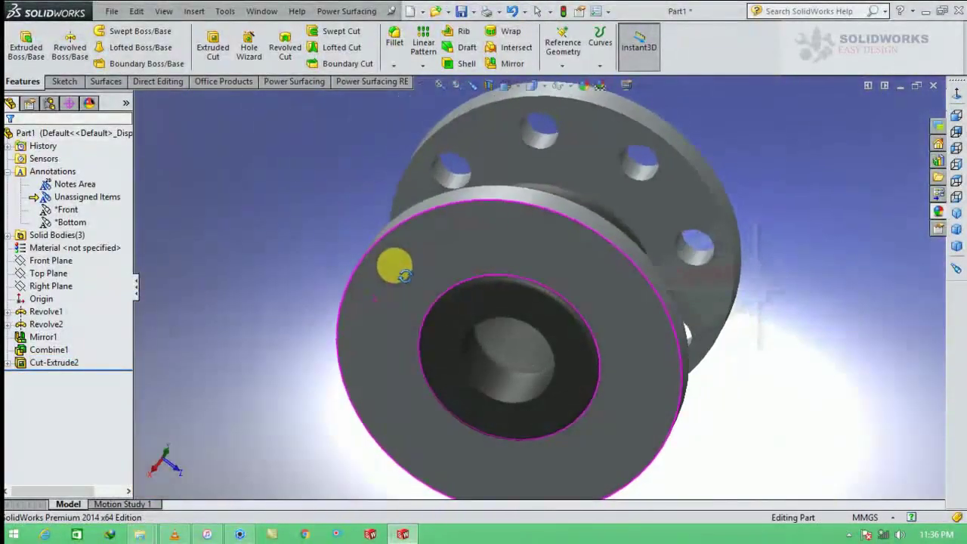
click(367, 295)
click(420, 240)
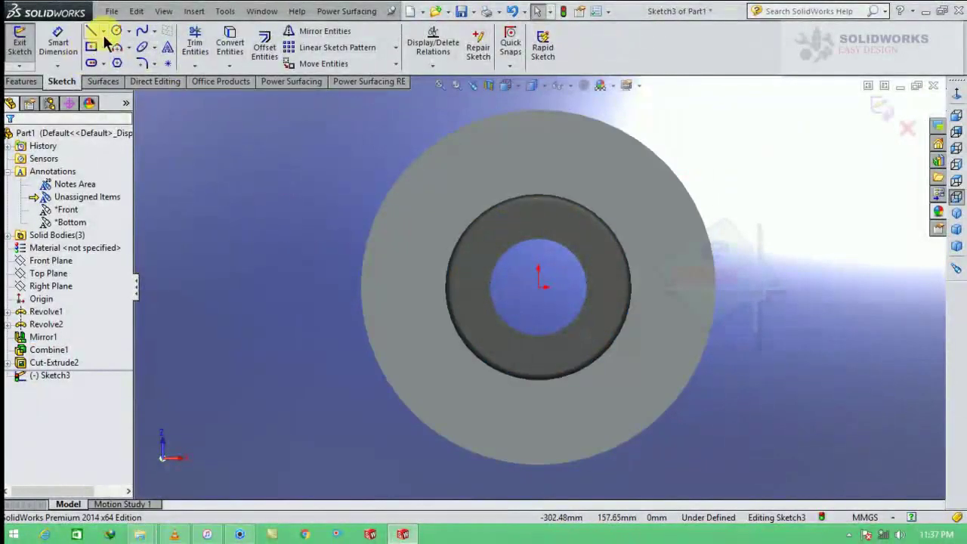
click(117, 31)
click(390, 289)
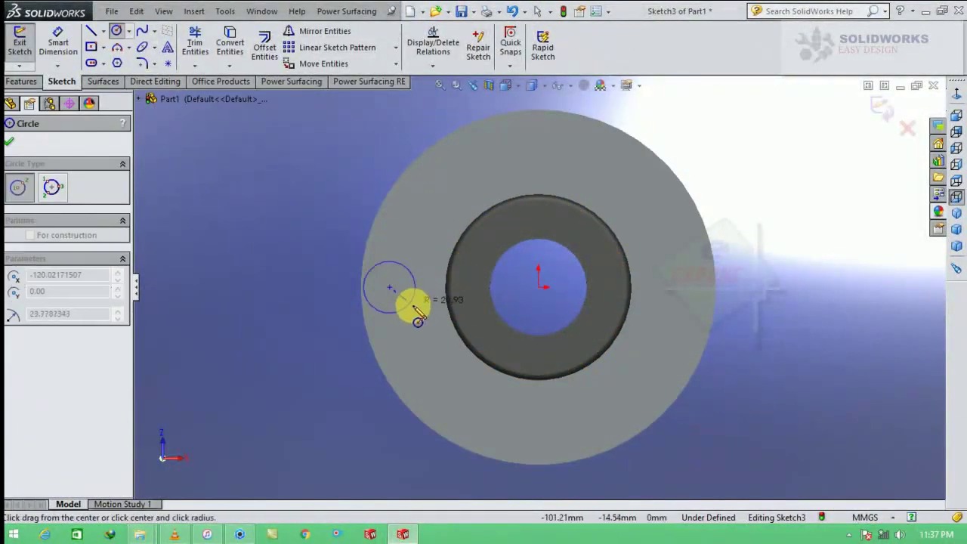
click(415, 301)
Step: Dimension the distance from the new circle's centre to the origin on the lower disc and set it to 111.5 mm
click(65, 49)
click(390, 288)
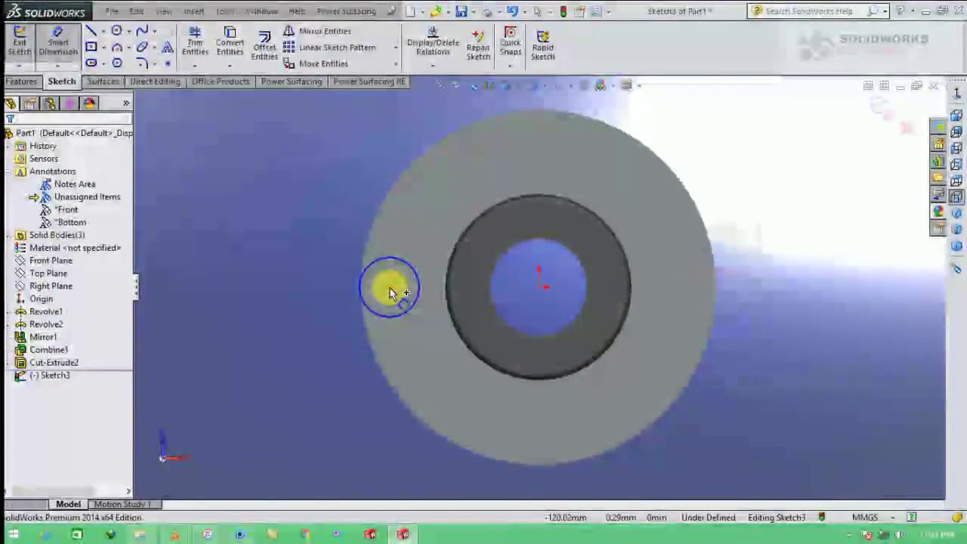
click(538, 287)
click(488, 383)
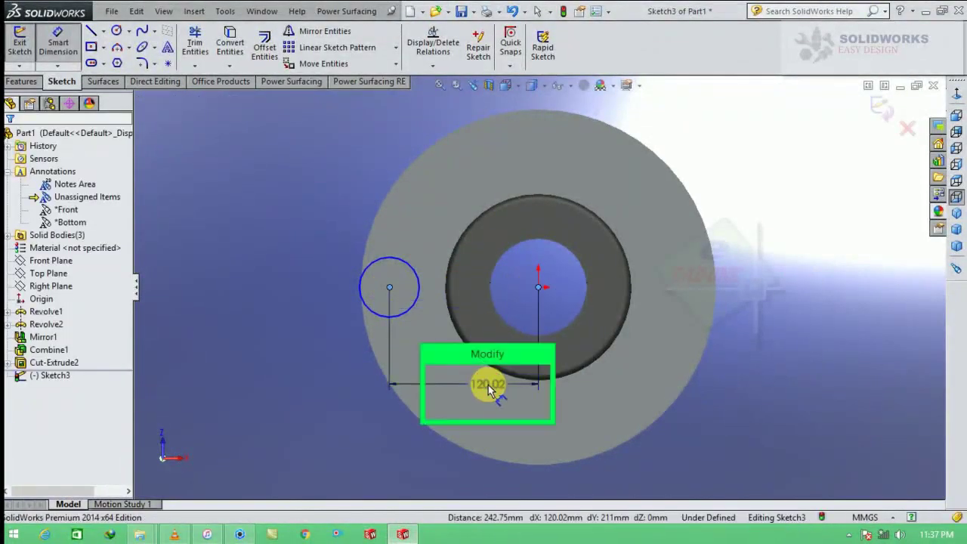
text(11..)
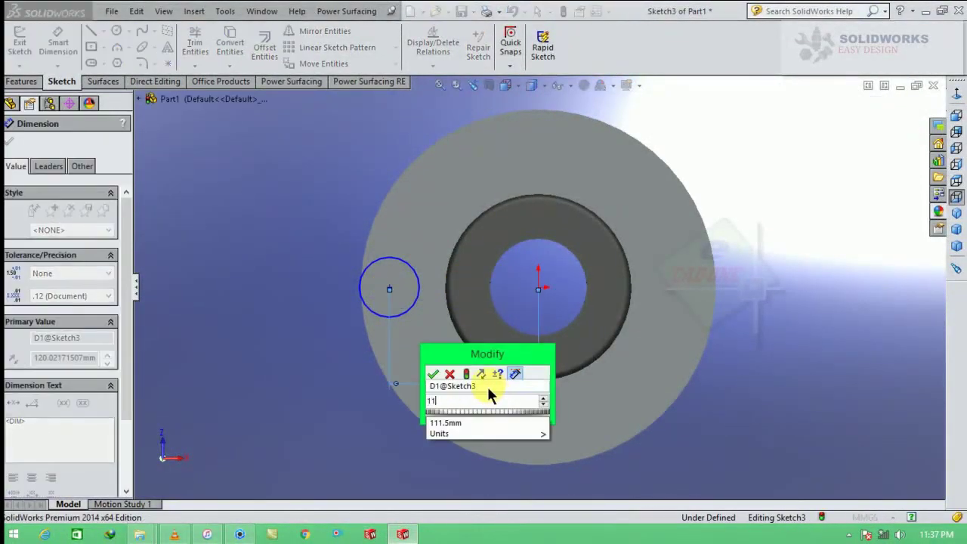
text(5)
key(Return)
key(Escape)
Step: Dimension the circle's diameter on the lower disc and set it to 33 mm
click(58, 42)
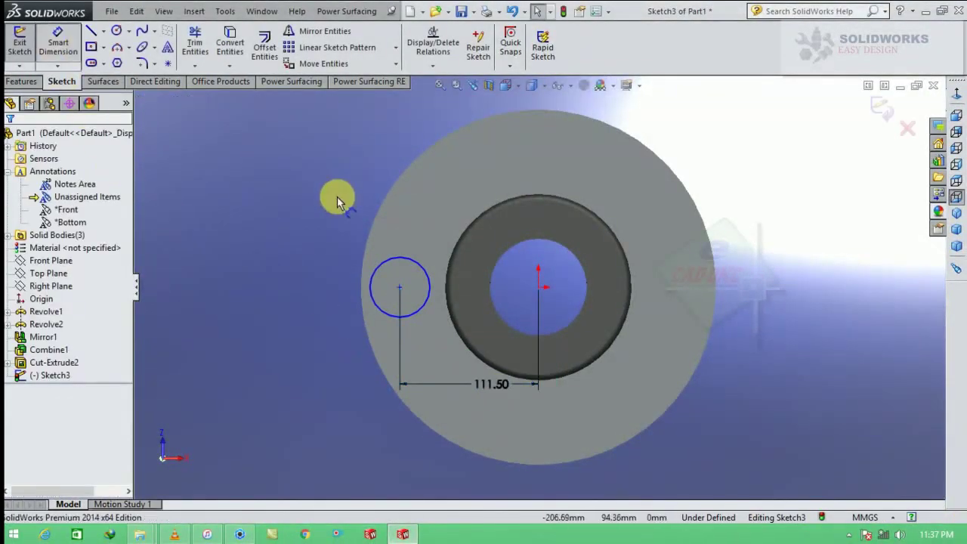
click(412, 268)
click(312, 261)
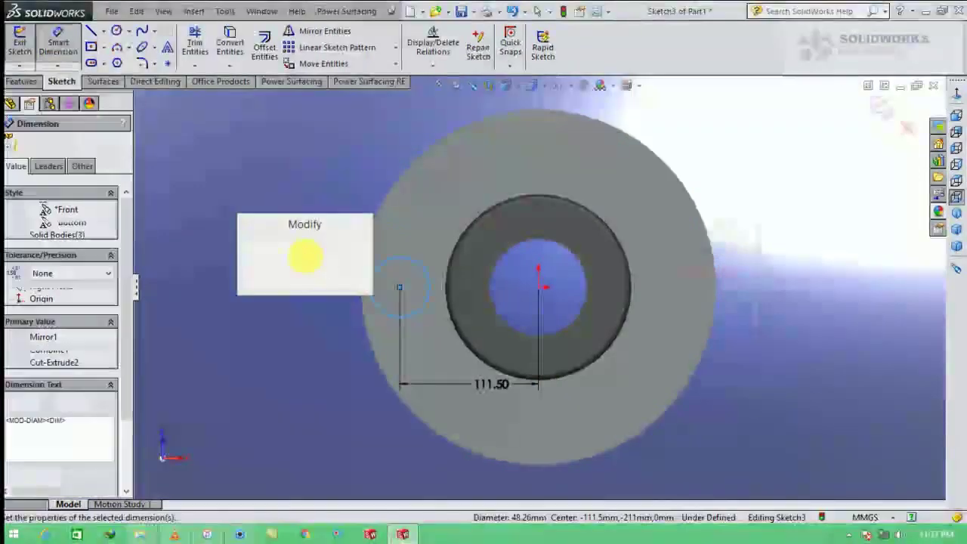
text(33)
key(Return)
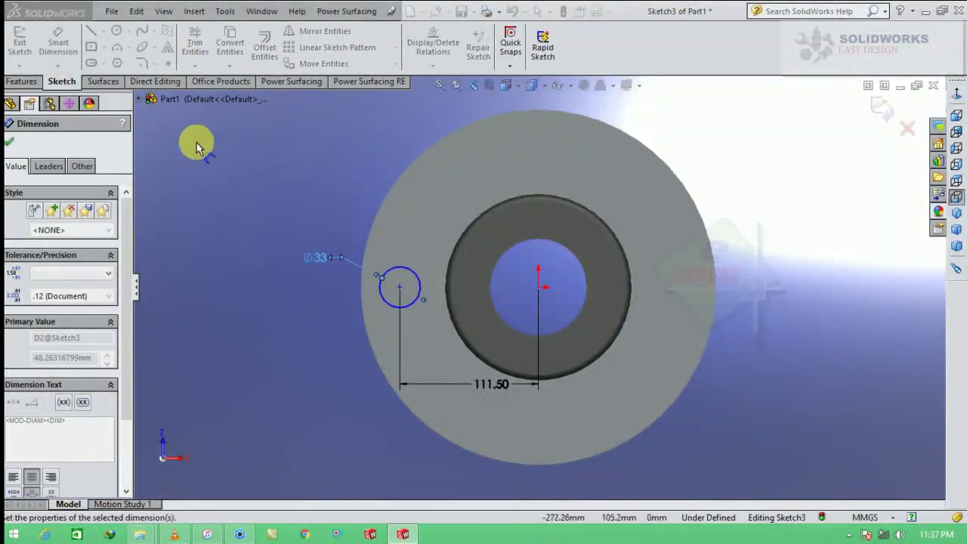
key(Escape)
Step: Create a circular sketch pattern of the 33 mm circle around the origin with 8 equally spaced instances over 360 degrees
click(395, 48)
click(363, 77)
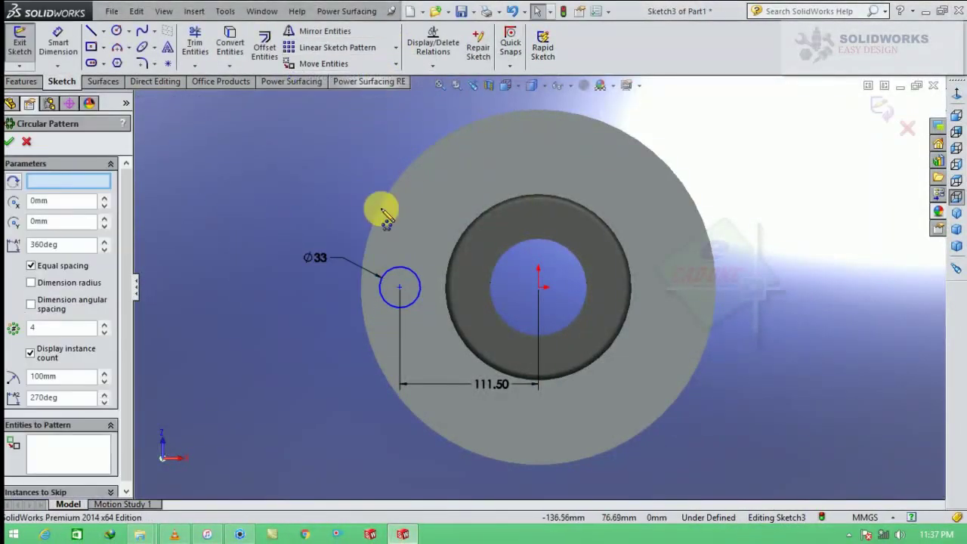
click(395, 269)
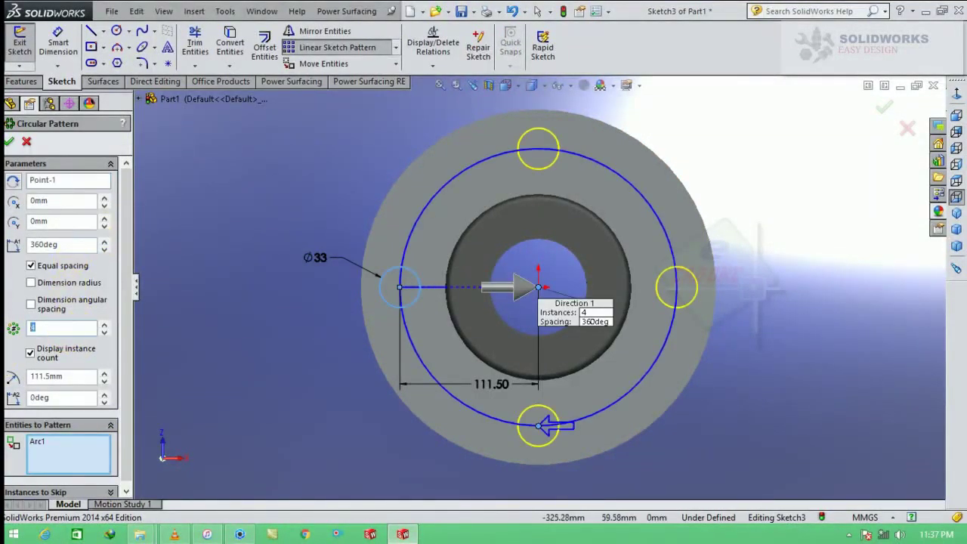
click(9, 142)
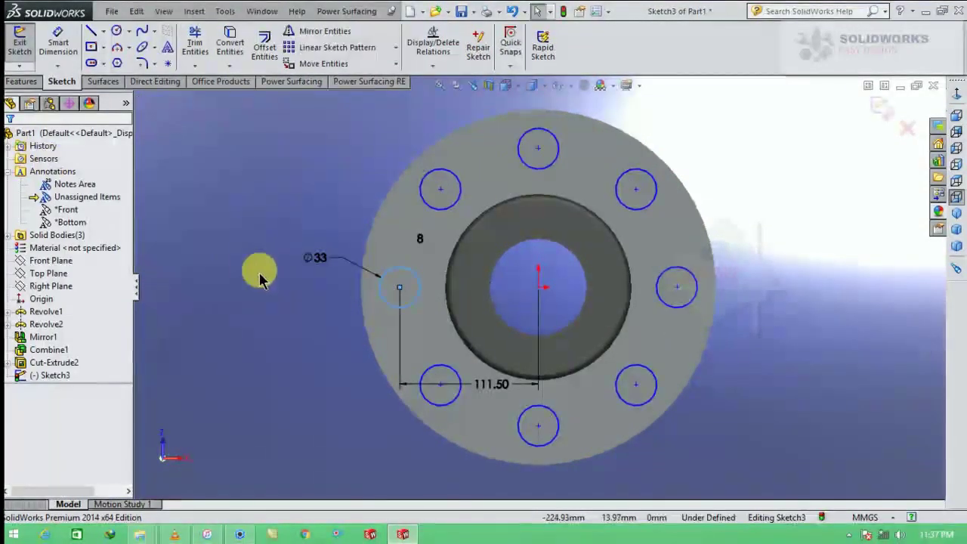
Step: Cut the eight circles through the lower disc with a Blind extruded cut 30 mm deep, and show the finished part in isometric view
key(ctrl+shift+z)
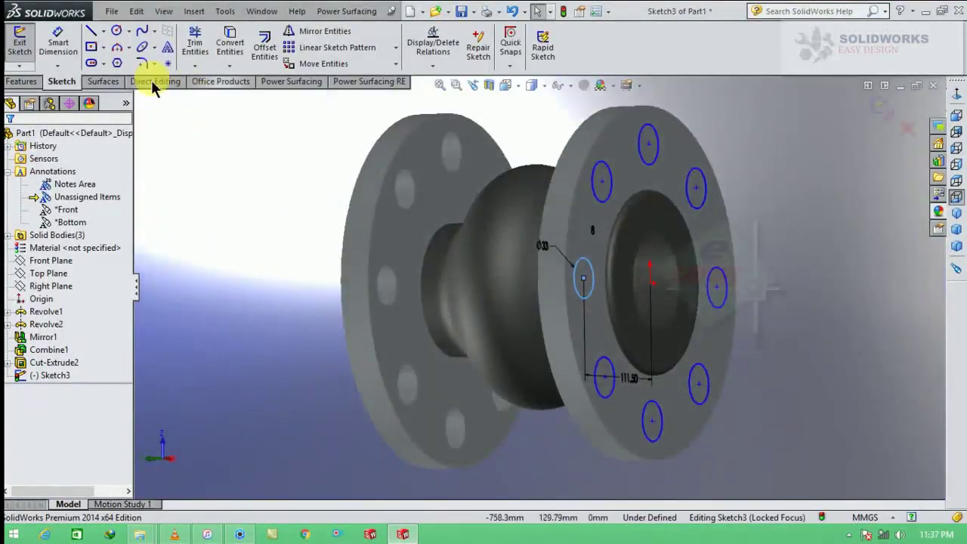
click(32, 83)
click(213, 47)
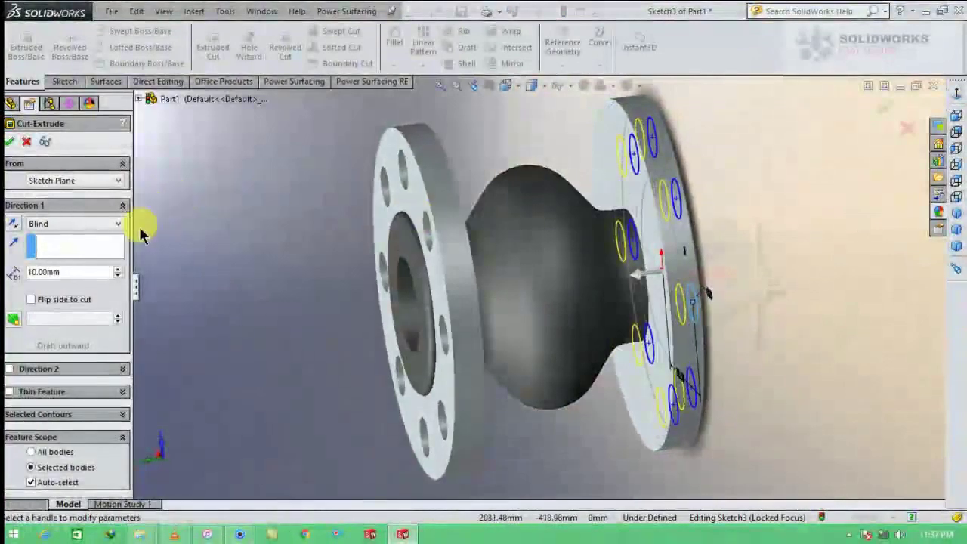
click(117, 269)
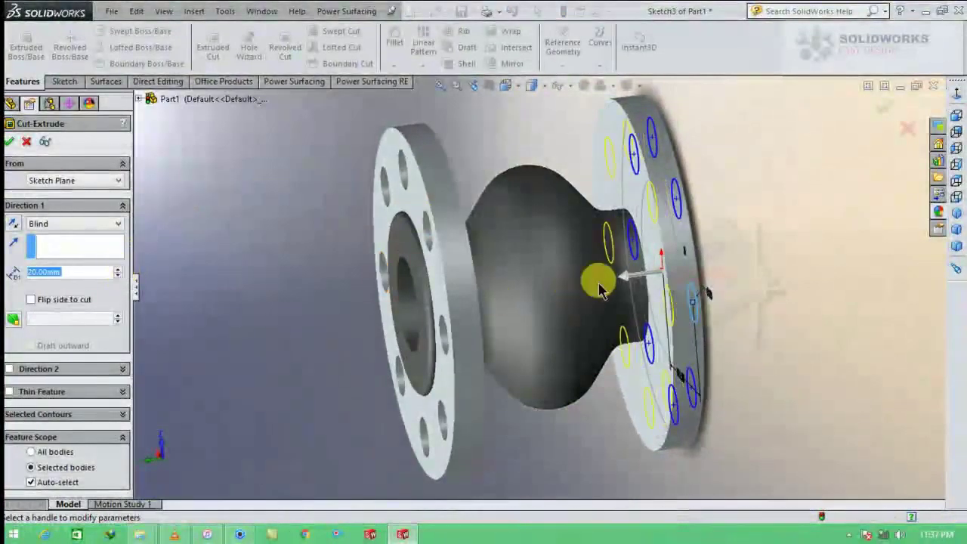
middle_drag(587, 276, 639, 210)
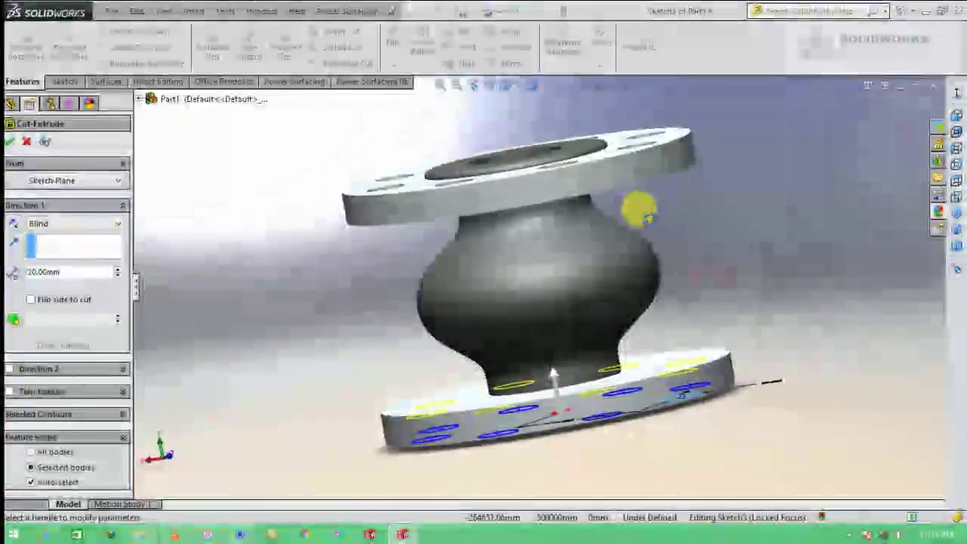
click(118, 270)
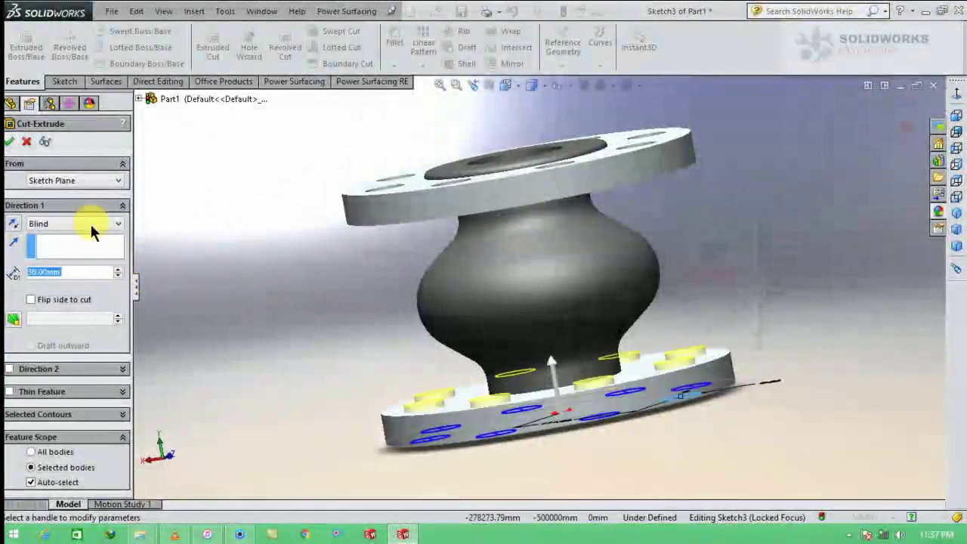
click(8, 140)
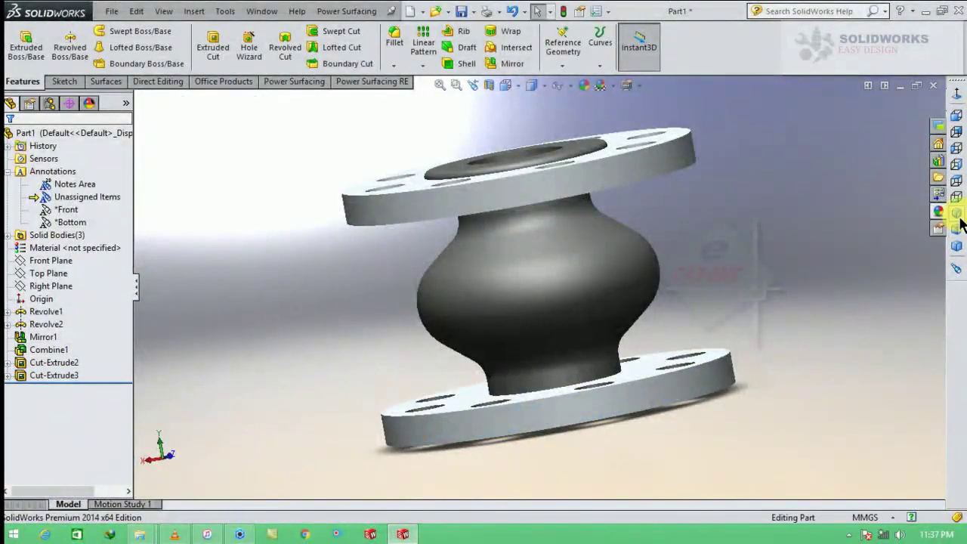
click(955, 214)
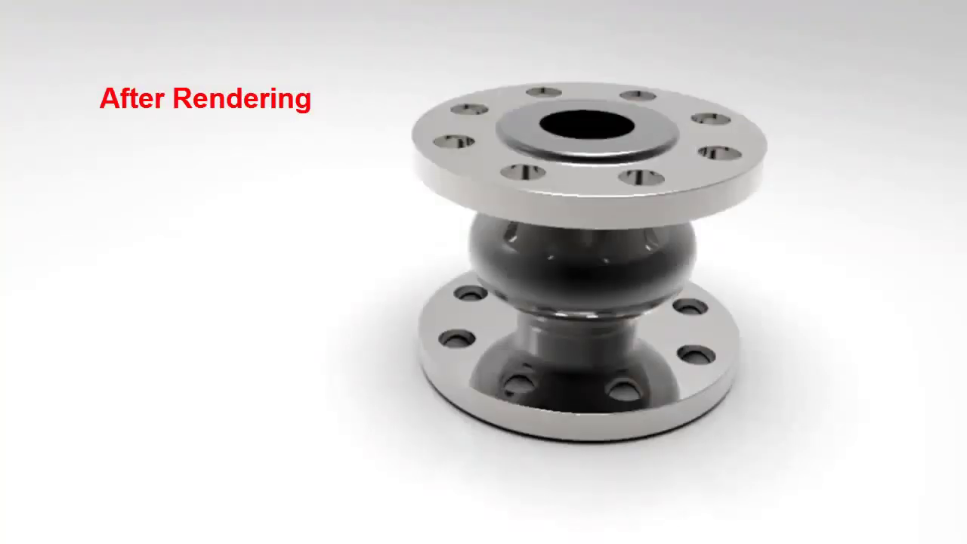